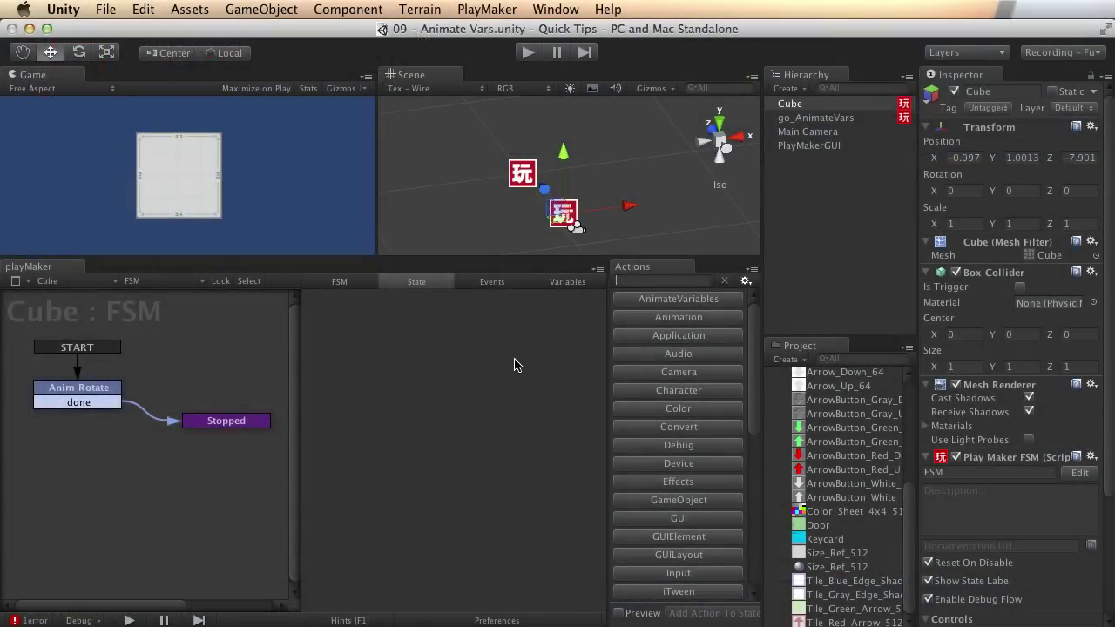
- List the AnimateVariables actions, read Animate Float's description, and select the Anim Rotate state
{"action": "left_click", "coordinate": [729, 301]}
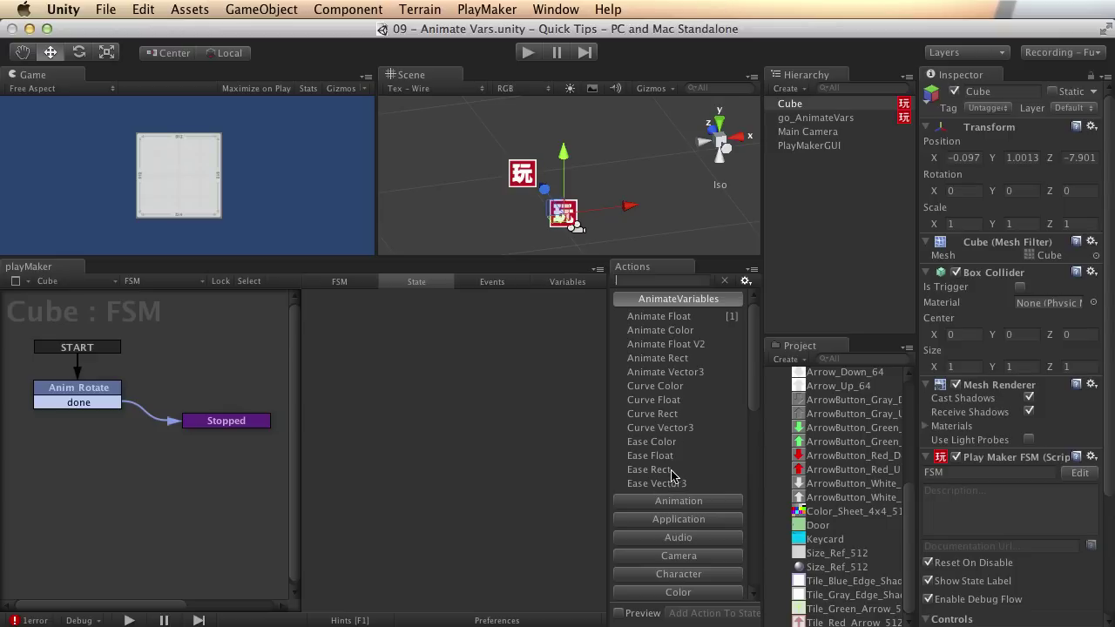
{"action": "left_click", "coordinate": [683, 317]}
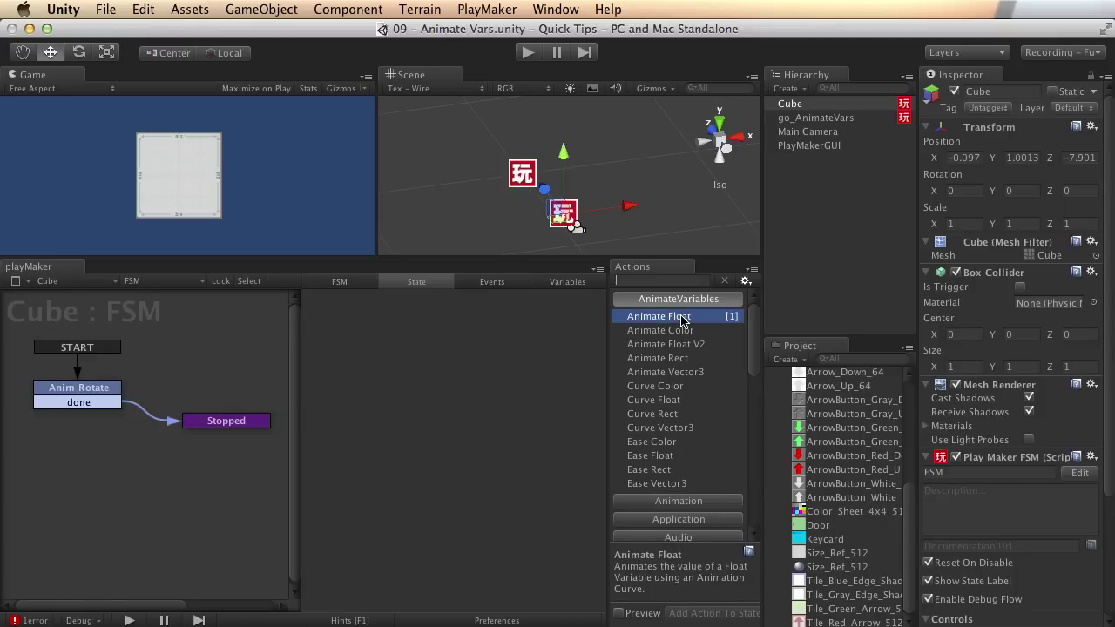
{"action": "left_click", "coordinate": [75, 394]}
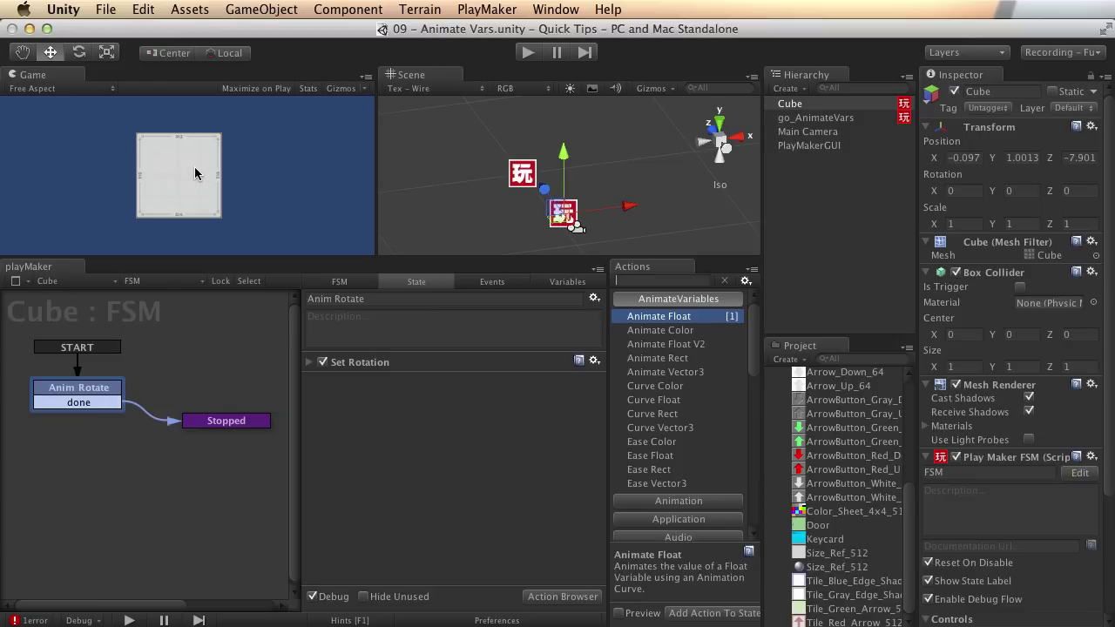
- Set the Set Rotation action's Y angle to the global Float_anim variable
{"action": "left_click", "coordinate": [308, 363]}
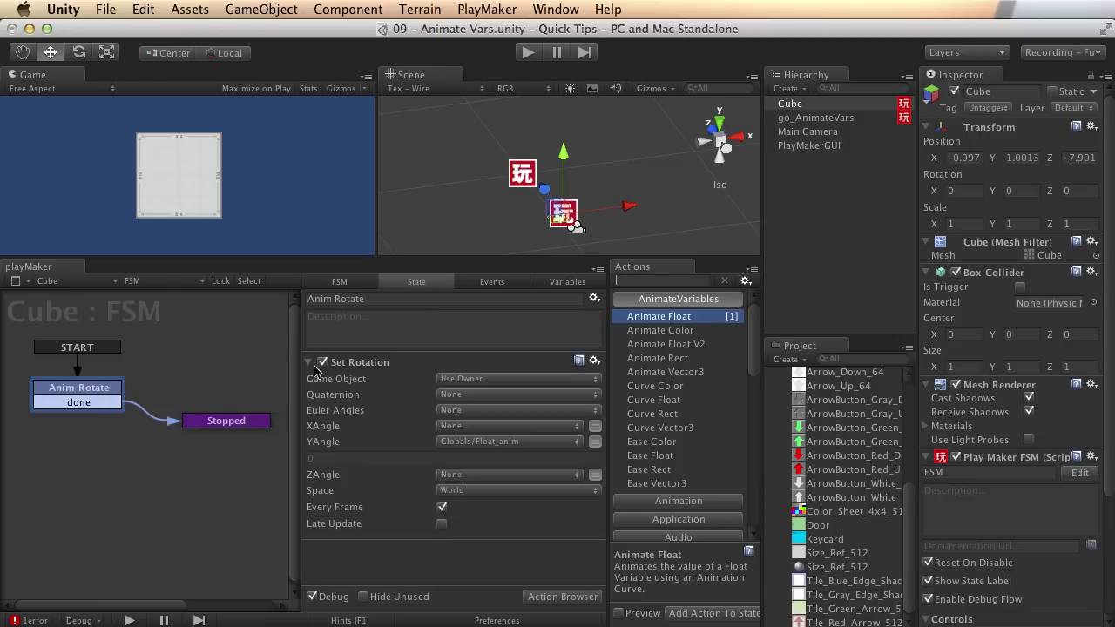
{"action": "left_click", "coordinate": [379, 366]}
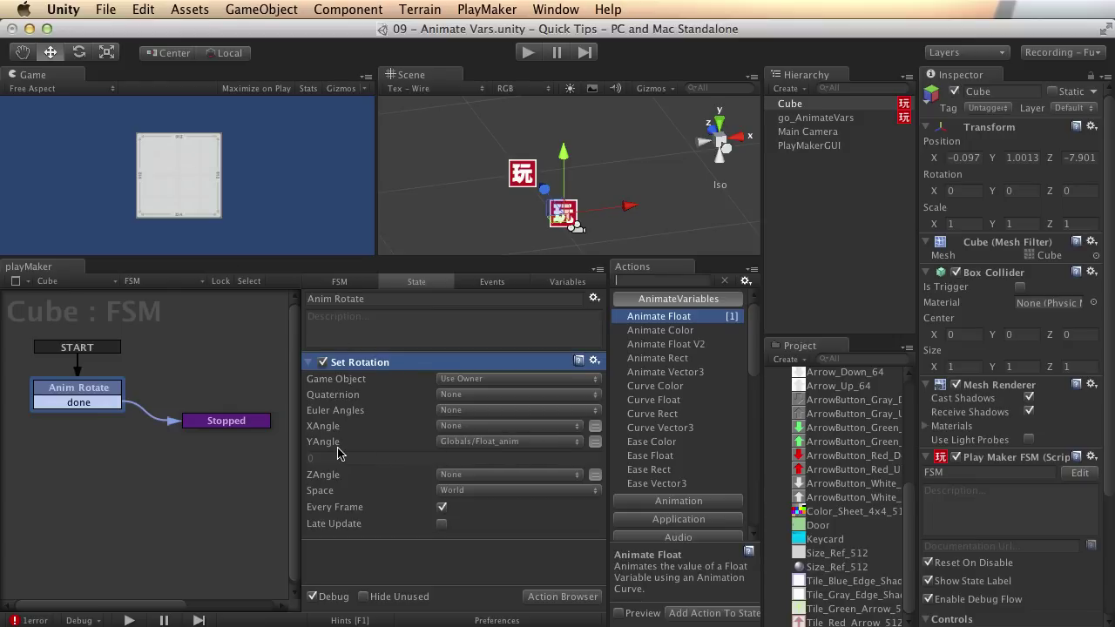
{"action": "left_click", "coordinate": [556, 443]}
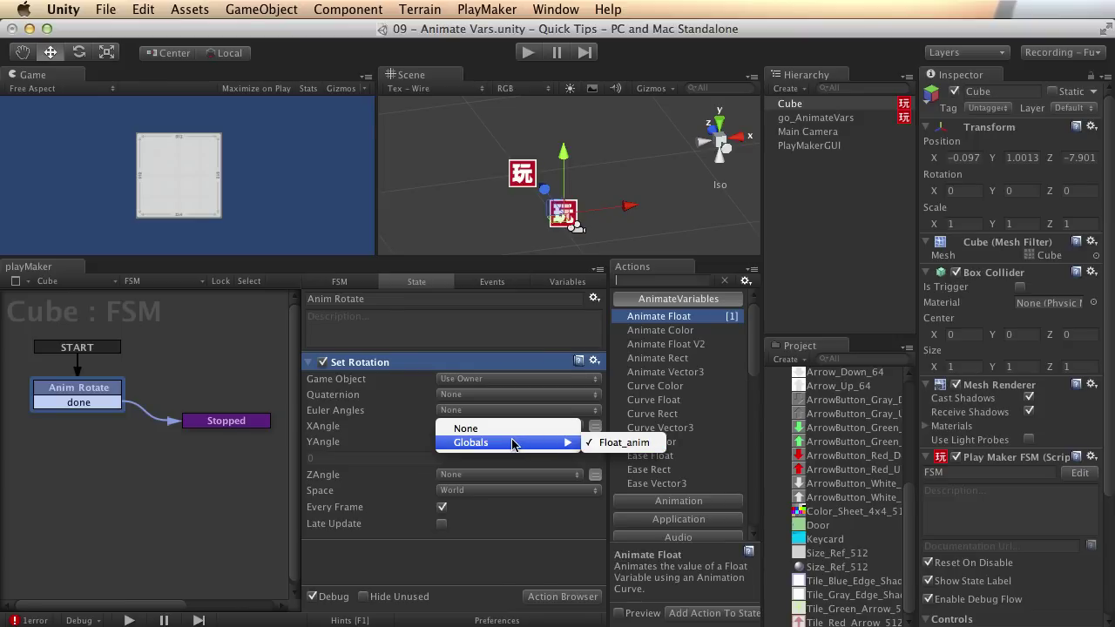
{"action": "left_click", "coordinate": [658, 444]}
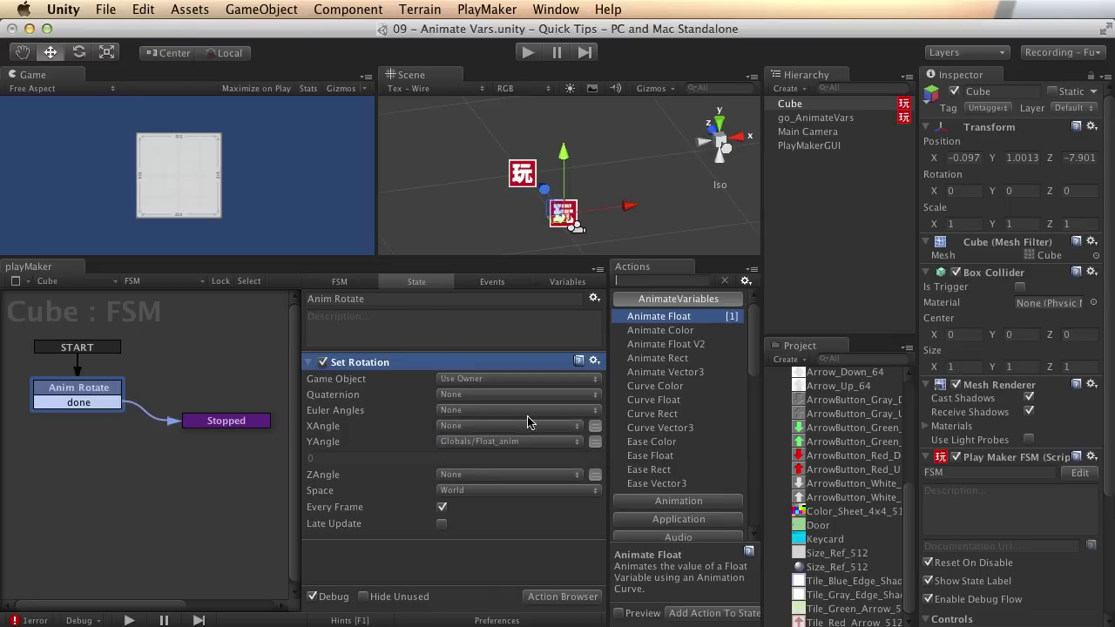
{"action": "left_click", "coordinate": [309, 364]}
{"action": "left_click", "coordinate": [391, 436]}
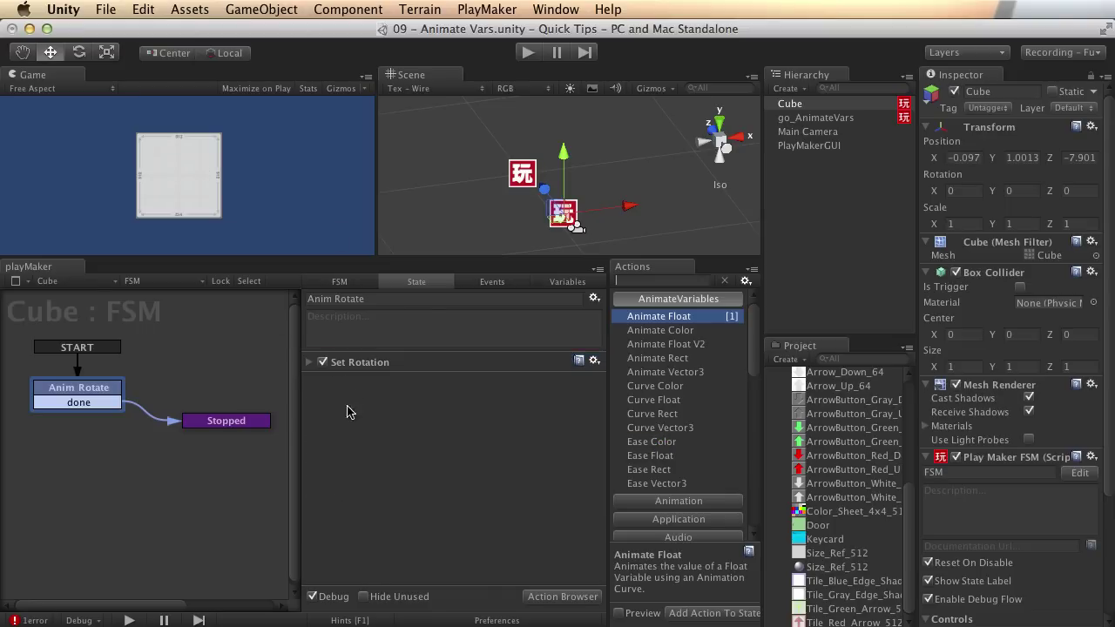
- Add Animate Float above Set Rotation, animating the global Float_anim variable
{"action": "double_click", "coordinate": [684, 320]}
{"action": "left_click_drag", "start_coordinate": [383, 383], "coordinate": [353, 376]}
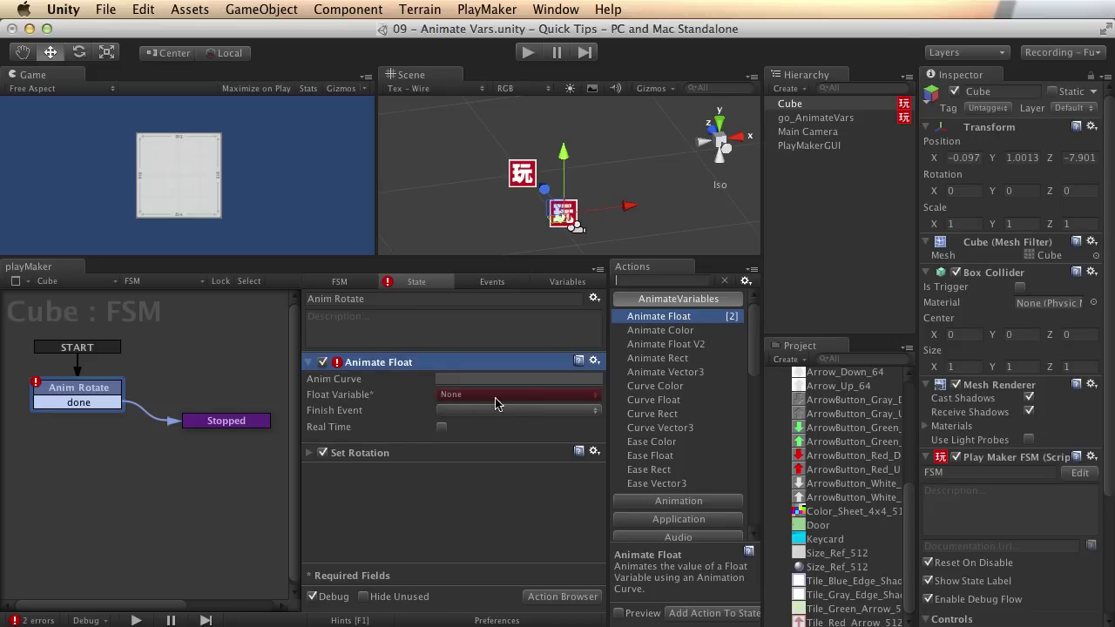
{"action": "left_click", "coordinate": [526, 394]}
{"action": "mouse_move", "coordinate": [535, 410]}
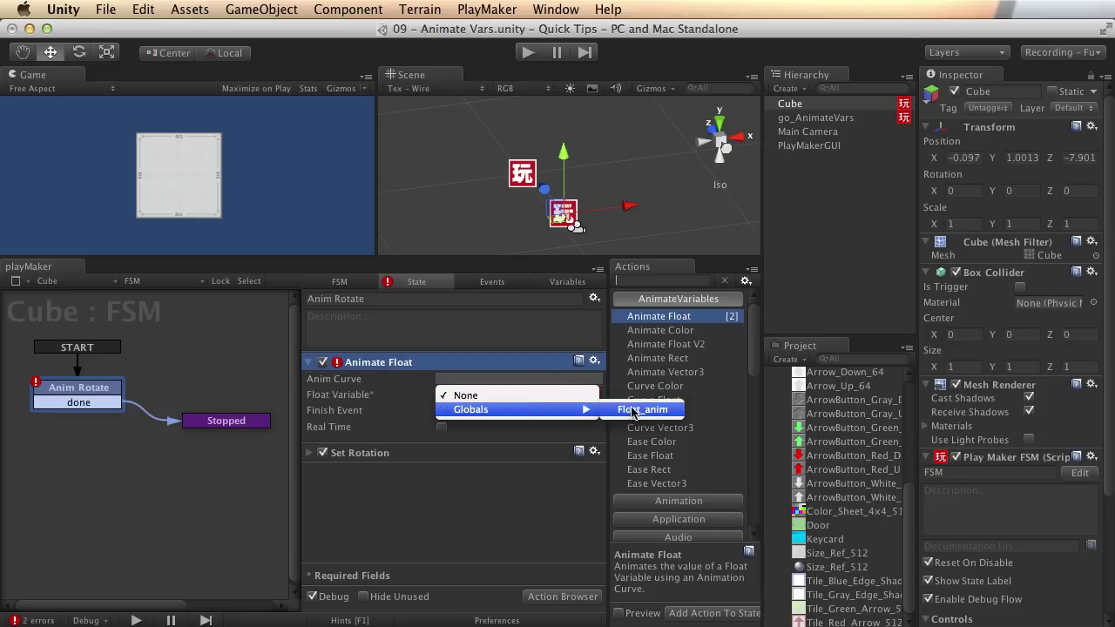
{"action": "left_click", "coordinate": [638, 410]}
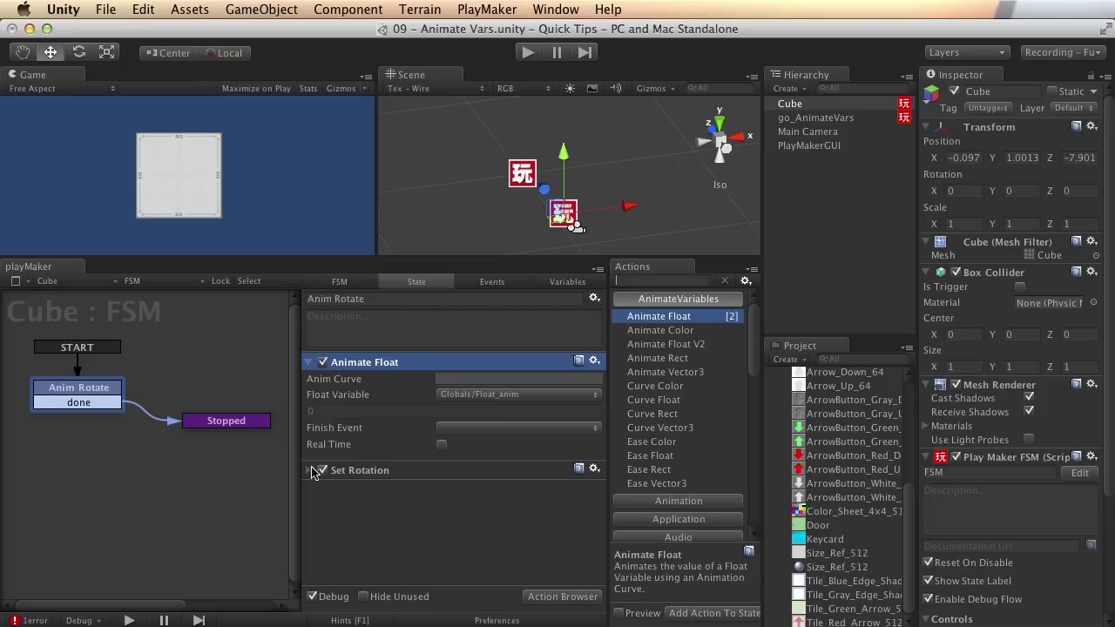
- Set Animate Float's Finish Event to done
{"action": "left_click", "coordinate": [309, 470]}
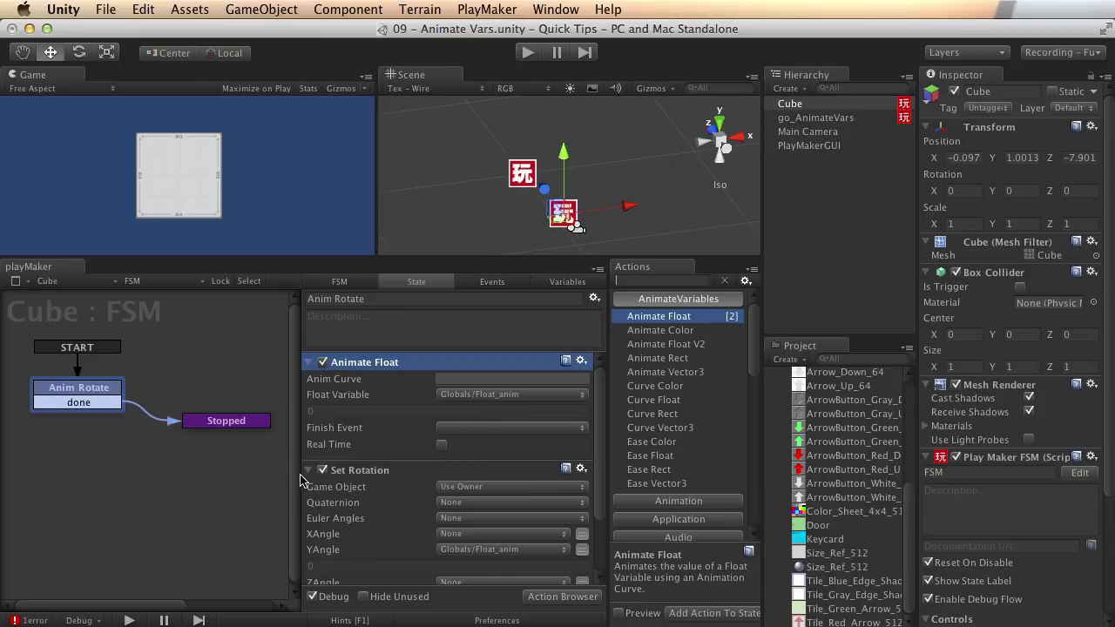
{"action": "left_click", "coordinate": [307, 471]}
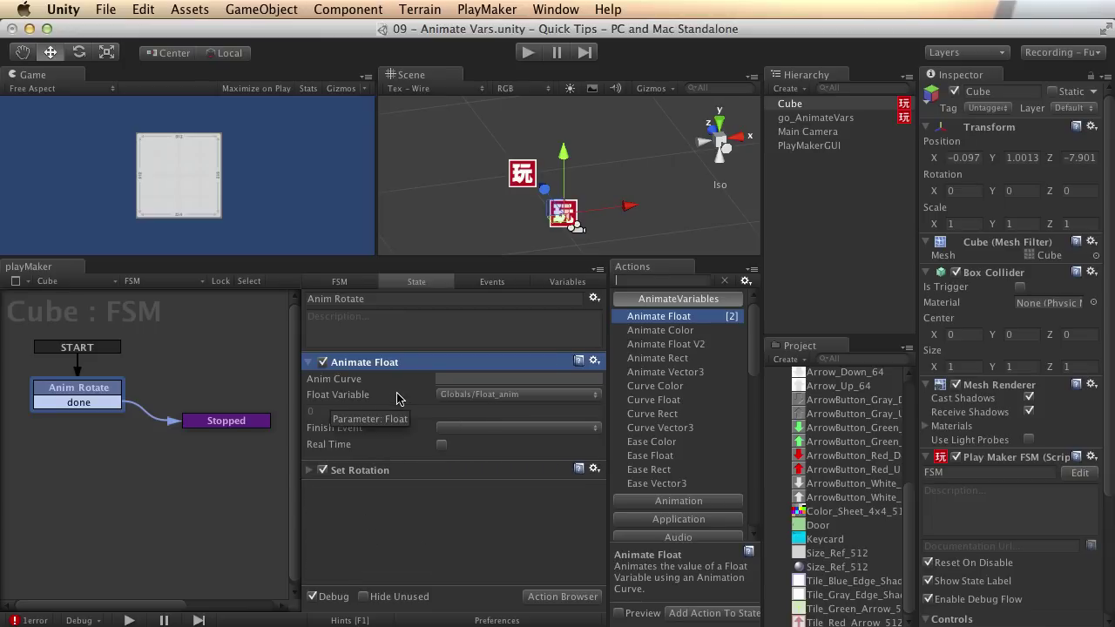
{"action": "left_click", "coordinate": [528, 428]}
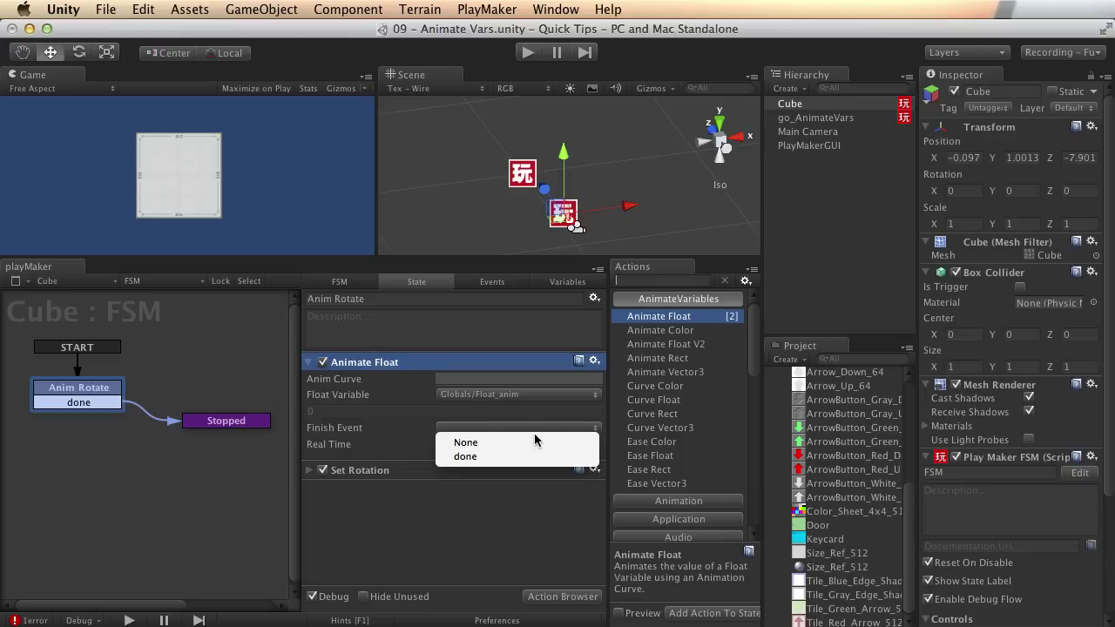
{"action": "left_click", "coordinate": [479, 454]}
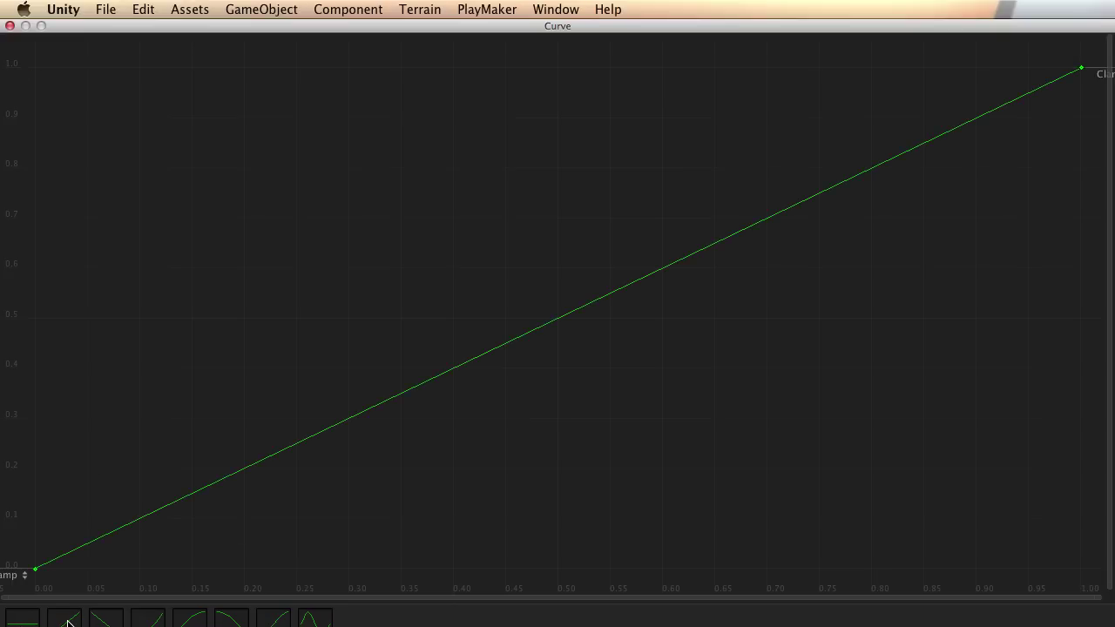
- Try the curve presets, then keep the rising linear 0-to-1 ramp and close the editor
{"action": "left_click", "coordinate": [107, 621]}
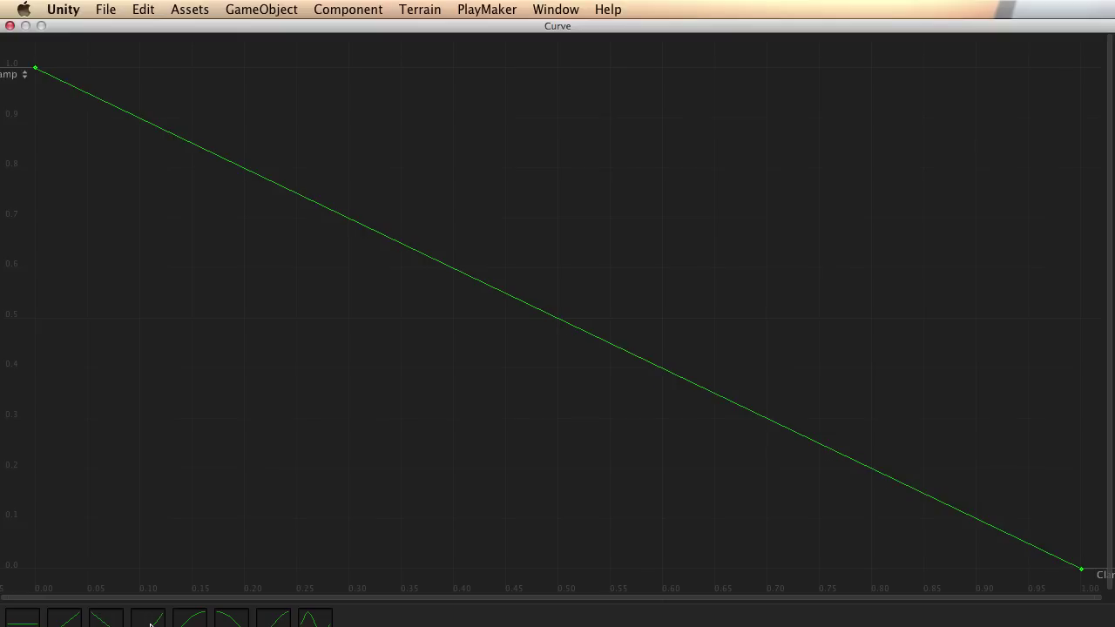
{"action": "left_click", "coordinate": [150, 622]}
{"action": "left_click", "coordinate": [70, 622]}
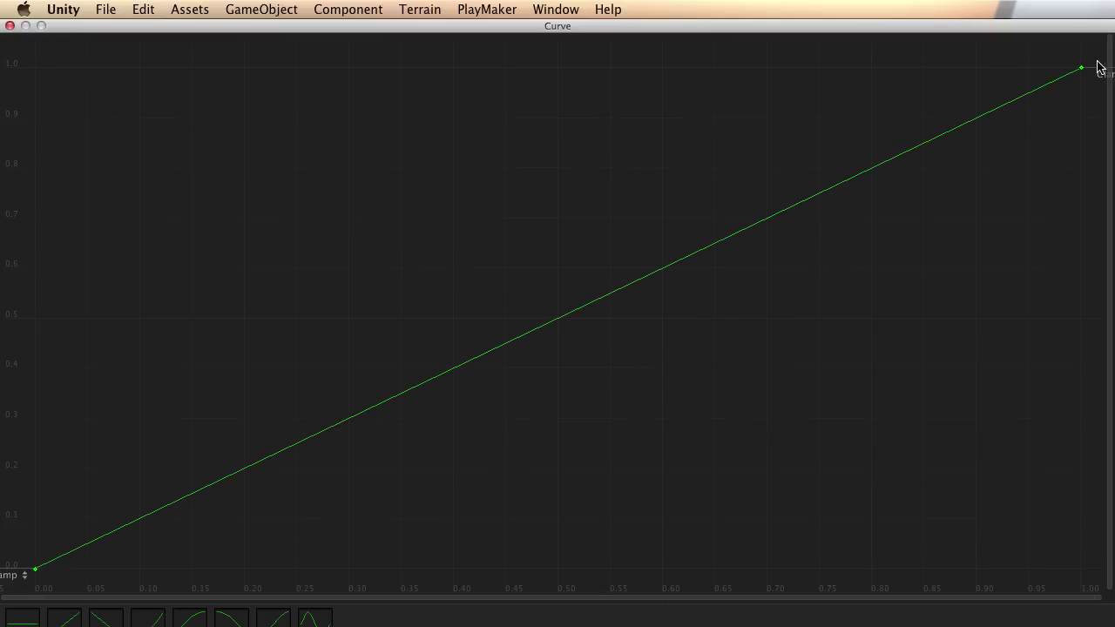
{"action": "left_click", "coordinate": [190, 620]}
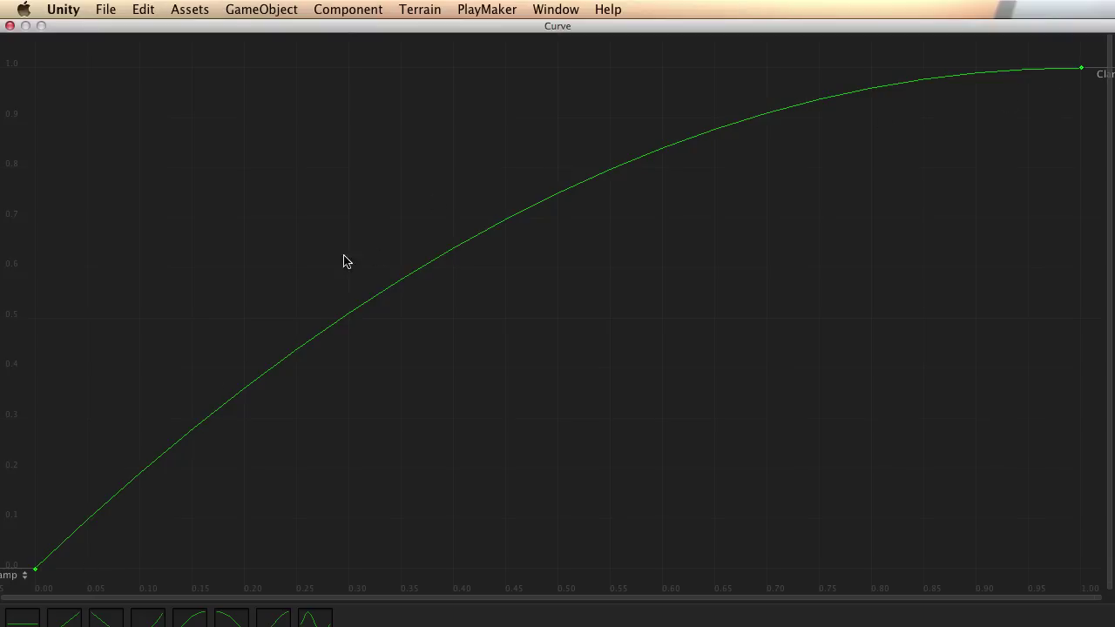
{"action": "key", "text": "super+z"}
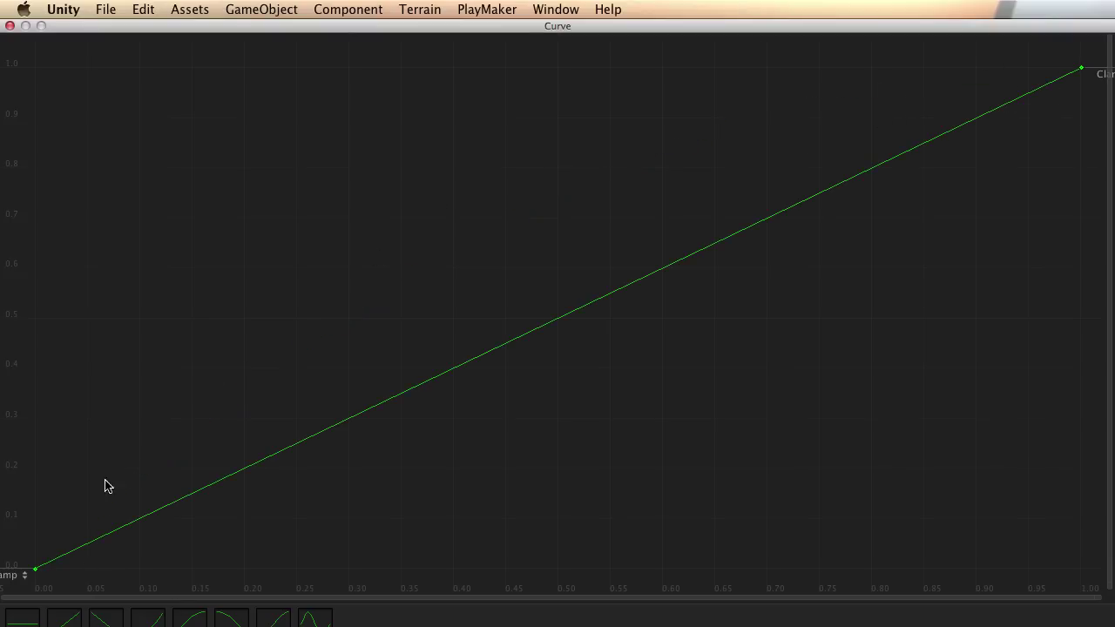
{"action": "left_click", "coordinate": [11, 26]}
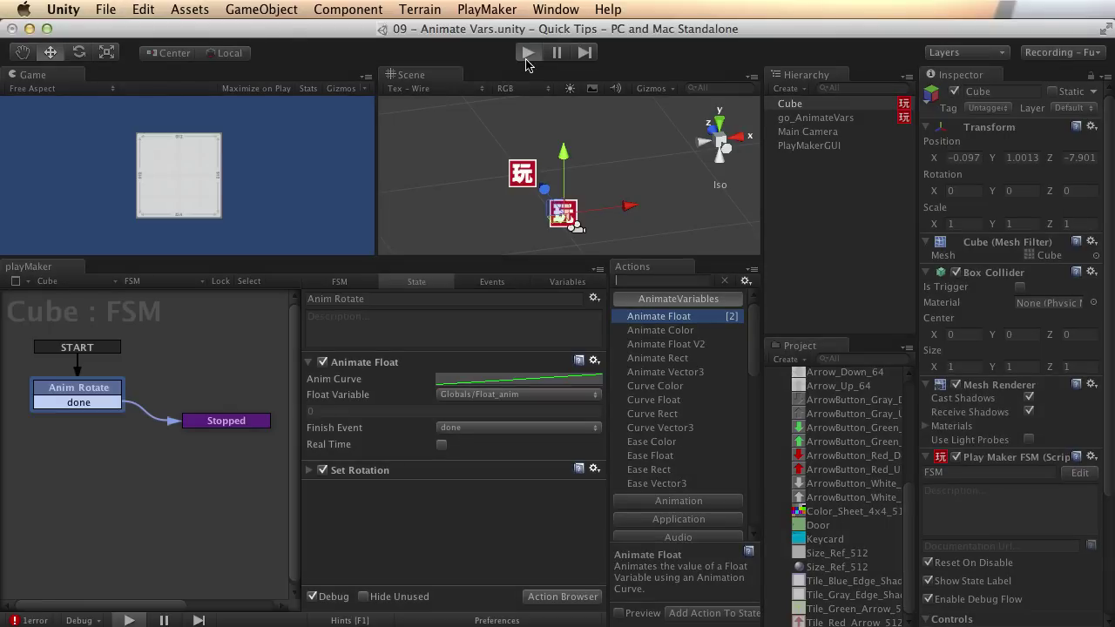
- Test-run the scene, stop it, and reopen the Anim Rotate state's Anim Curve
{"action": "key", "text": "super+p"}
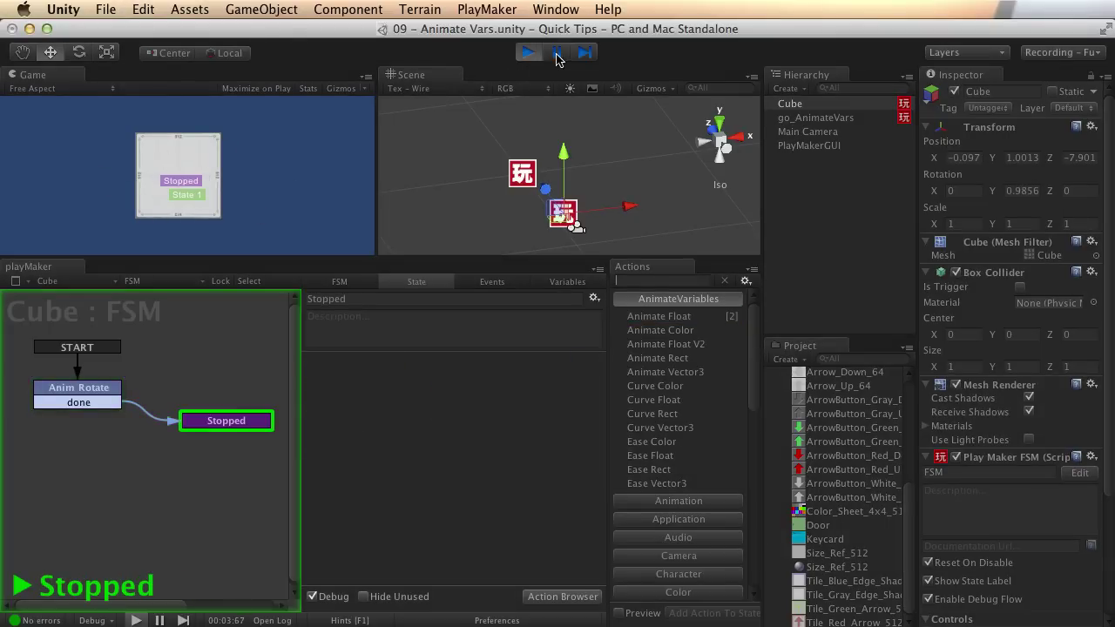
{"action": "left_click", "coordinate": [526, 58]}
{"action": "left_click", "coordinate": [77, 386]}
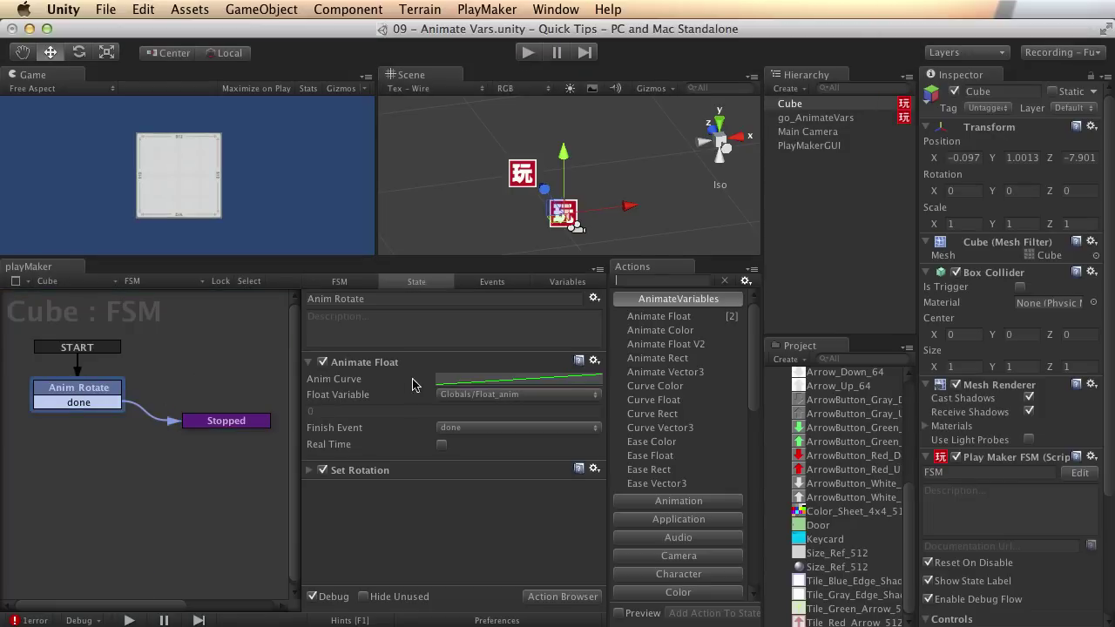
{"action": "left_click", "coordinate": [524, 381]}
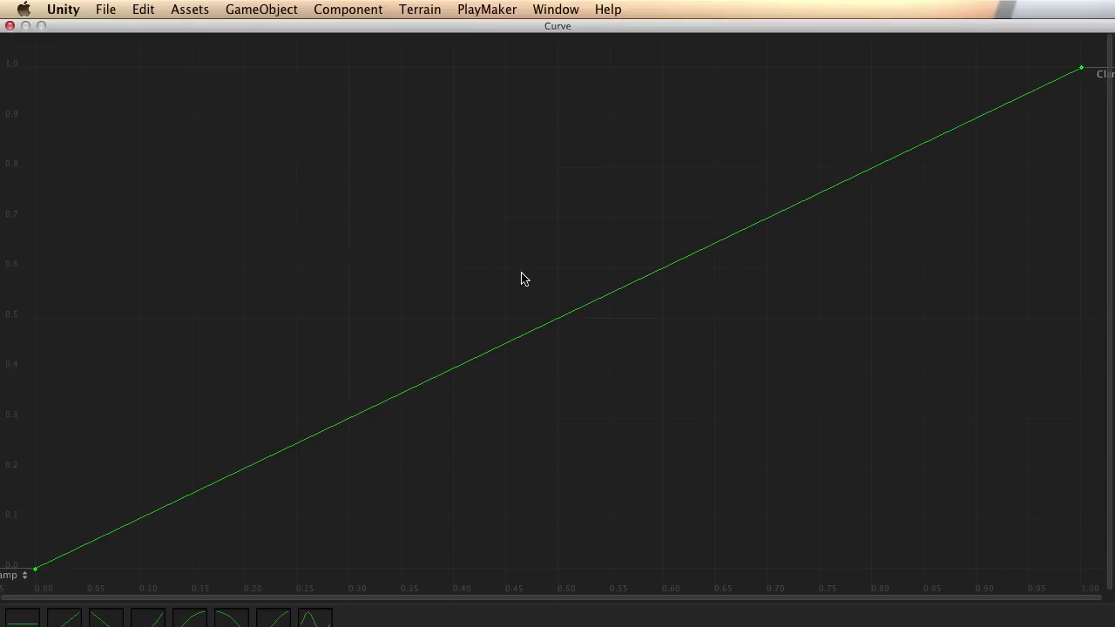
- Move the curve's end key to about 200 at 5 seconds, then close the curve editor
{"action": "scroll", "coordinate": [523, 279], "scroll_direction": "down", "scroll_amount": 10}
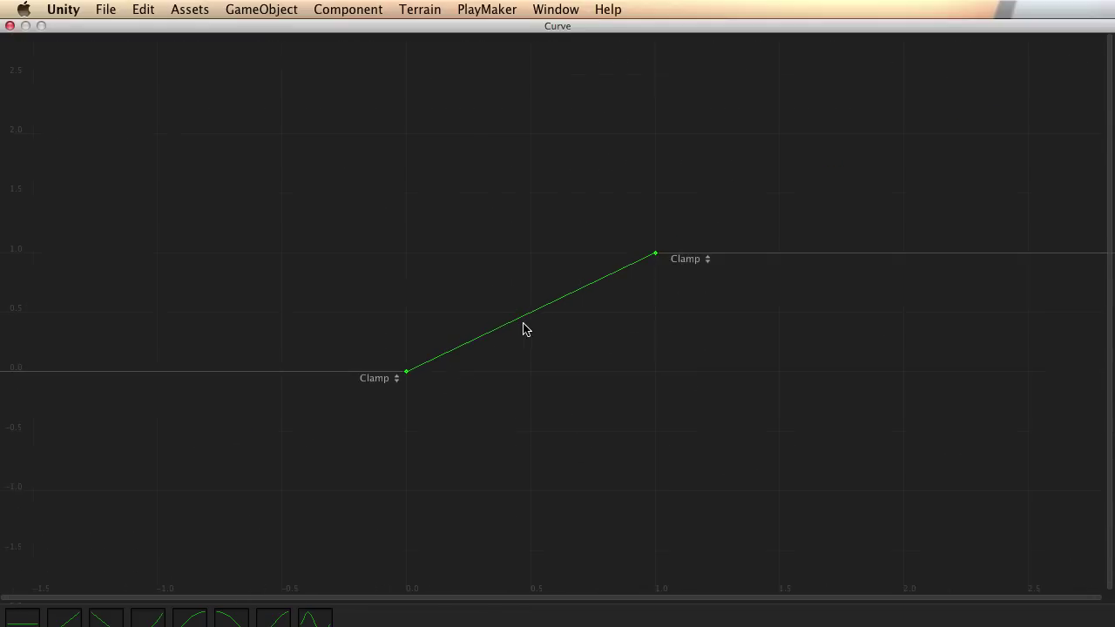
{"action": "scroll", "coordinate": [523, 329], "scroll_direction": "down", "scroll_amount": 8}
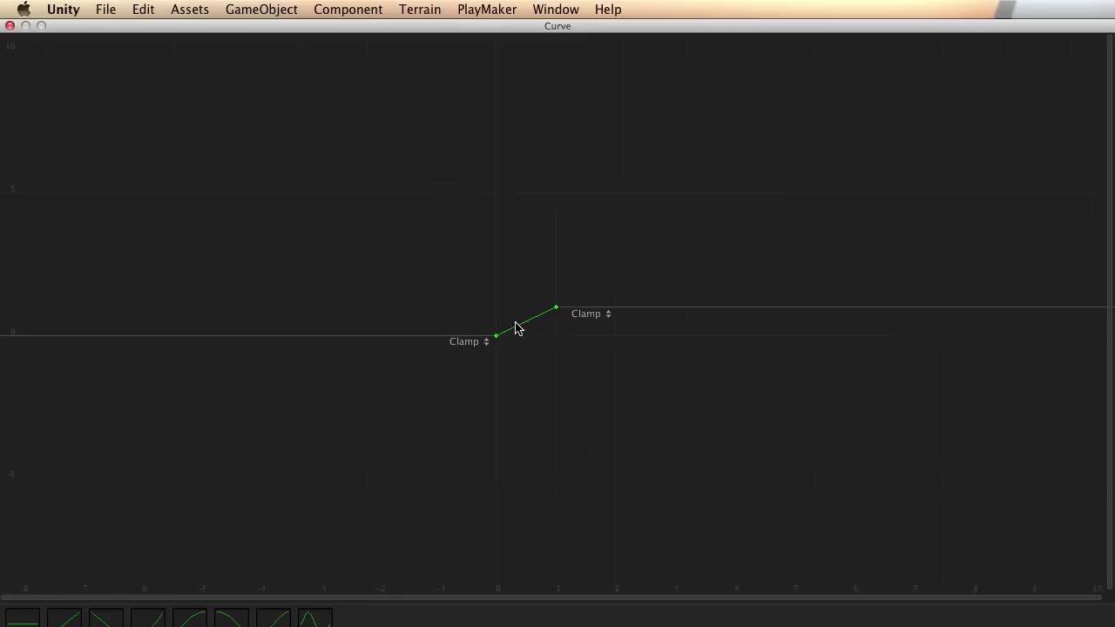
{"action": "scroll", "coordinate": [519, 335], "scroll_direction": "down", "scroll_amount": 6}
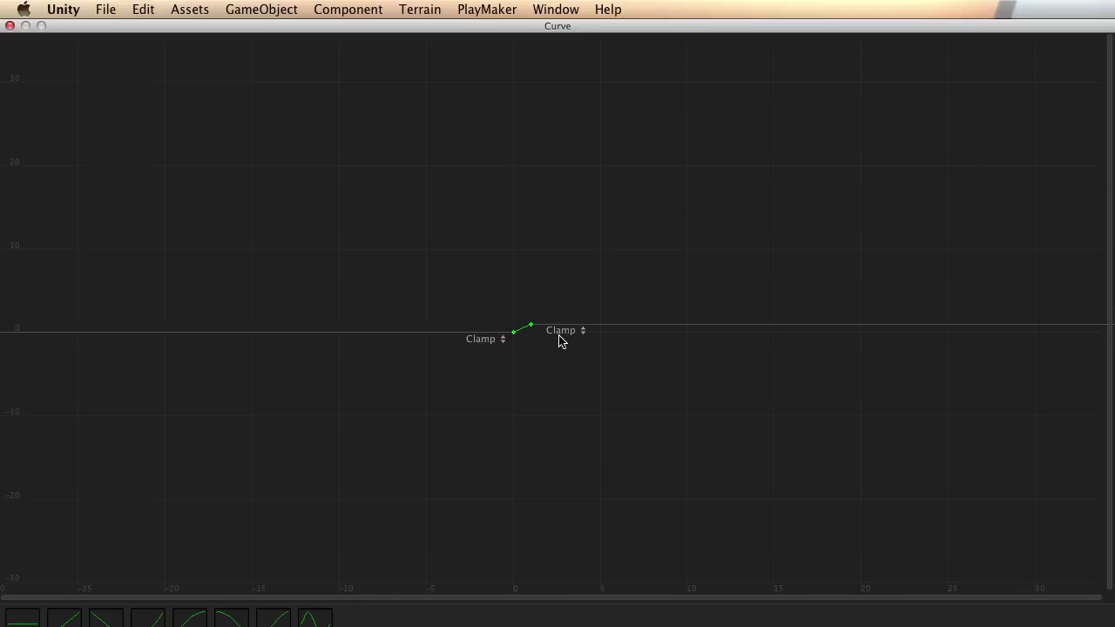
{"action": "middle_click_drag", "start_coordinate": [562, 342], "coordinate": [102, 569]}
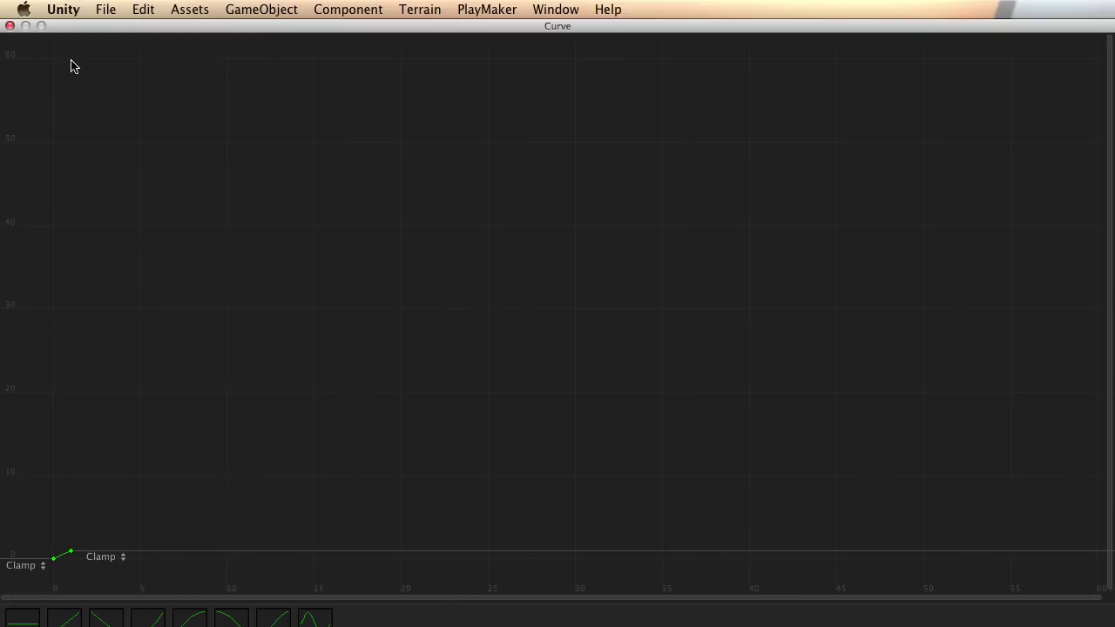
{"action": "scroll", "coordinate": [306, 266], "scroll_direction": "down", "scroll_amount": 5}
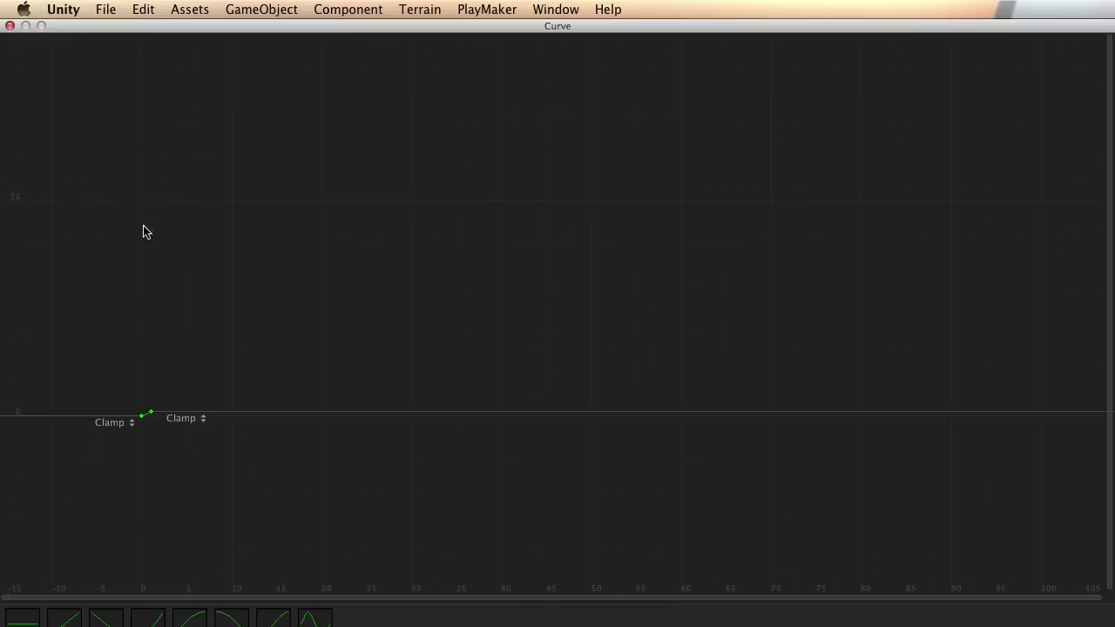
{"action": "scroll", "coordinate": [182, 261], "scroll_direction": "down", "scroll_amount": 5}
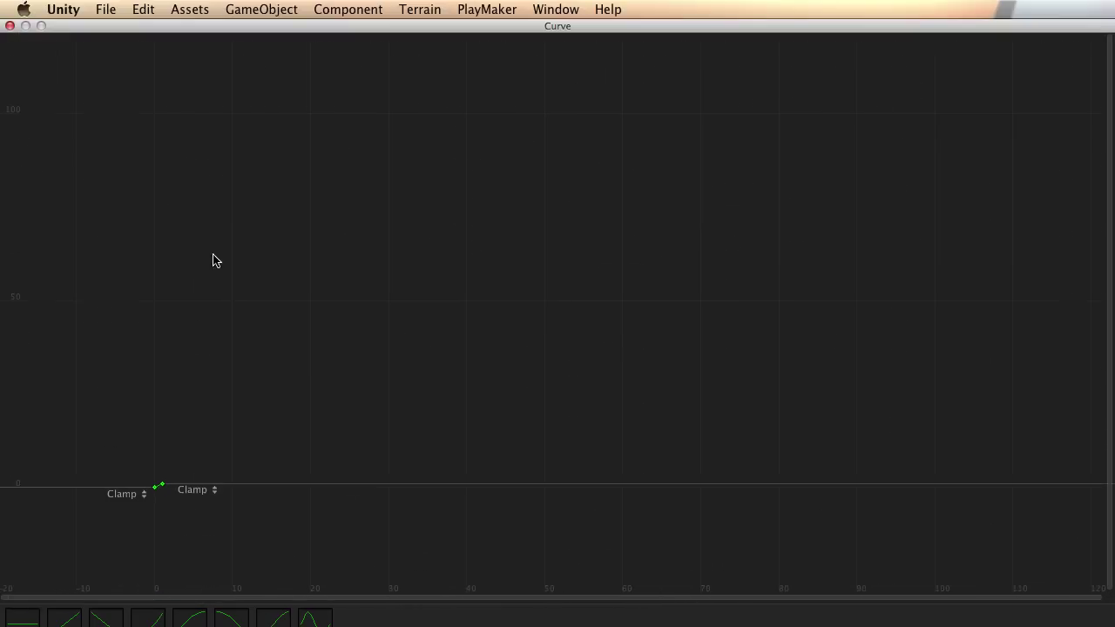
{"action": "scroll", "coordinate": [157, 97], "scroll_direction": "down", "scroll_amount": 3}
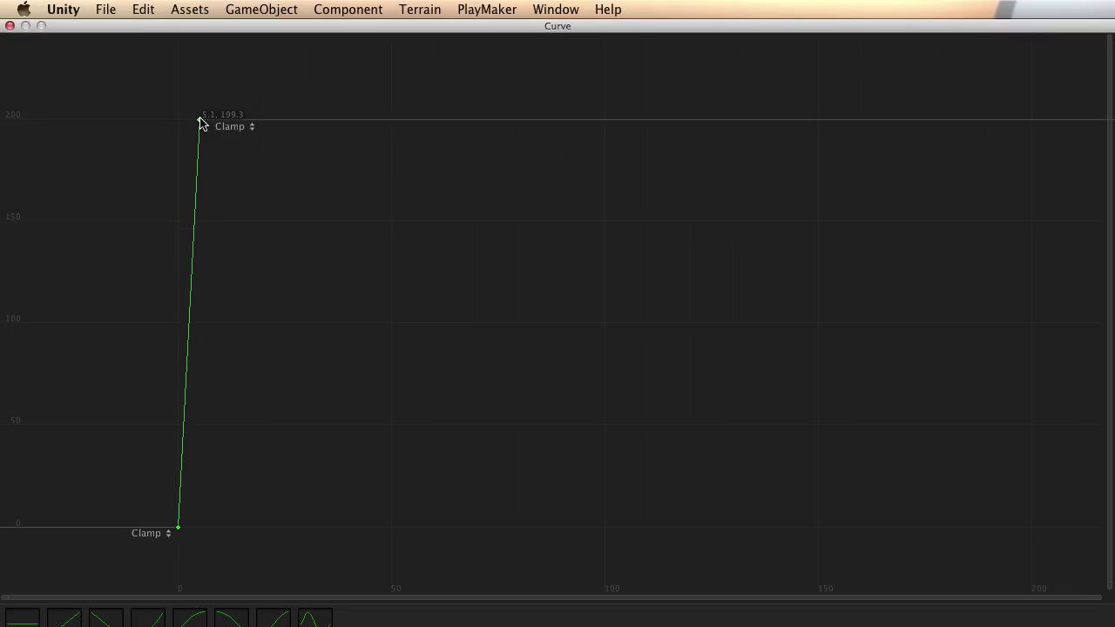
{"action": "left_click_drag", "start_coordinate": [200, 122], "coordinate": [200, 122]}
{"action": "scroll", "coordinate": [217, 289], "scroll_direction": "down", "scroll_amount": 3}
{"action": "scroll", "coordinate": [214, 286], "scroll_direction": "down", "scroll_amount": 1}
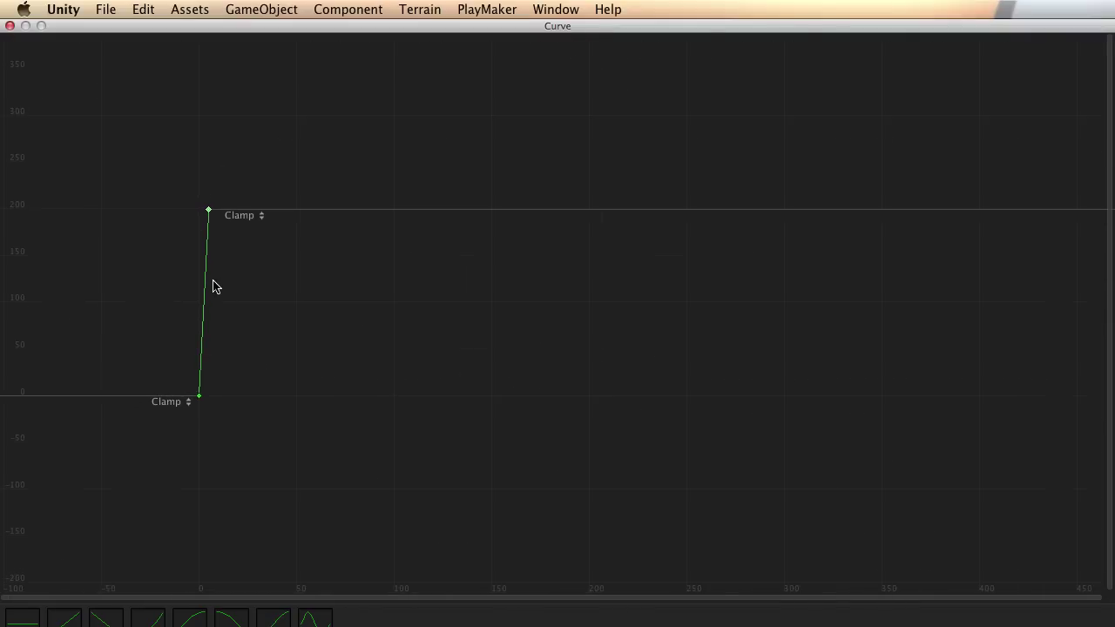
{"action": "middle_click_drag", "start_coordinate": [212, 284], "coordinate": [448, 293]}
{"action": "scroll", "coordinate": [413, 288], "scroll_direction": "up", "scroll_amount": 3}
{"action": "scroll", "coordinate": [459, 309], "scroll_direction": "up", "scroll_amount": 2}
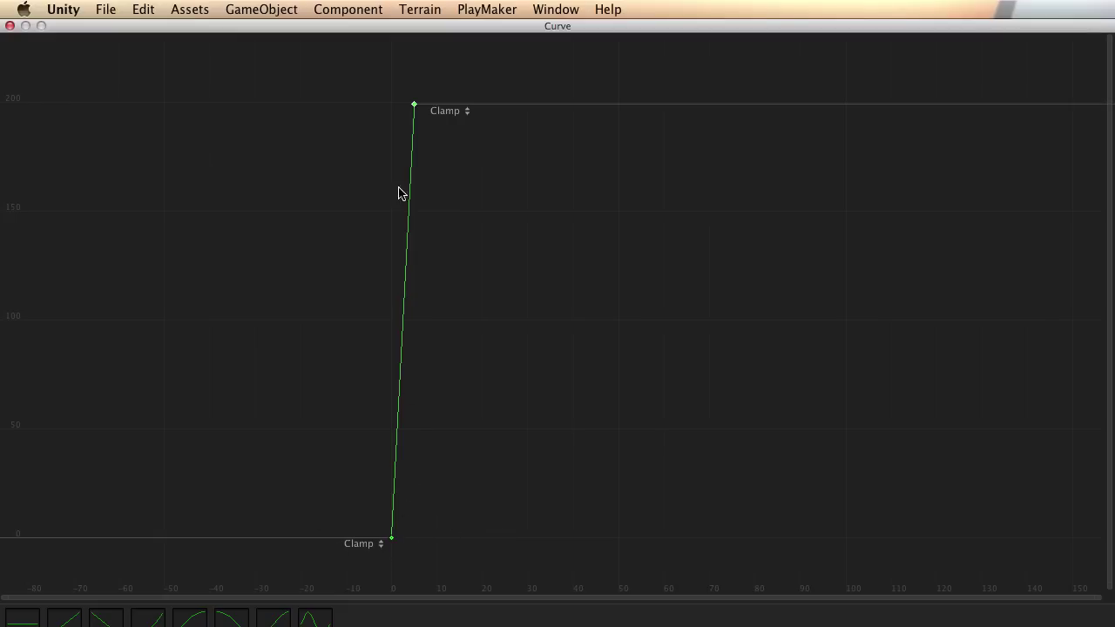
{"action": "left_click", "coordinate": [10, 28]}
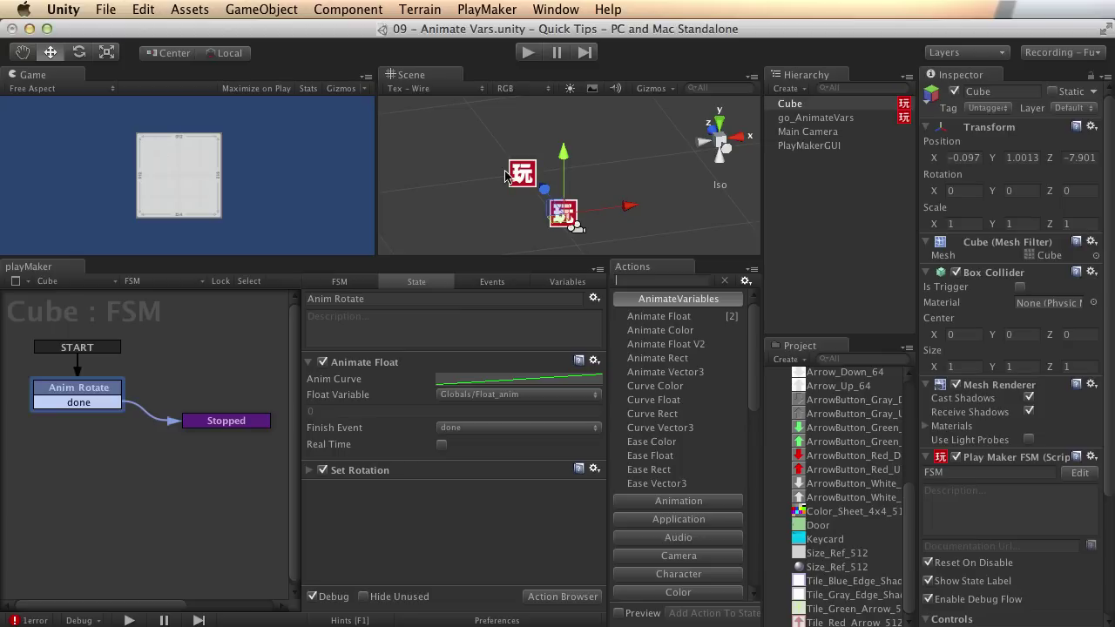
- Run the scene briefly to watch the cube turn, then stop it
{"action": "left_click", "coordinate": [528, 53]}
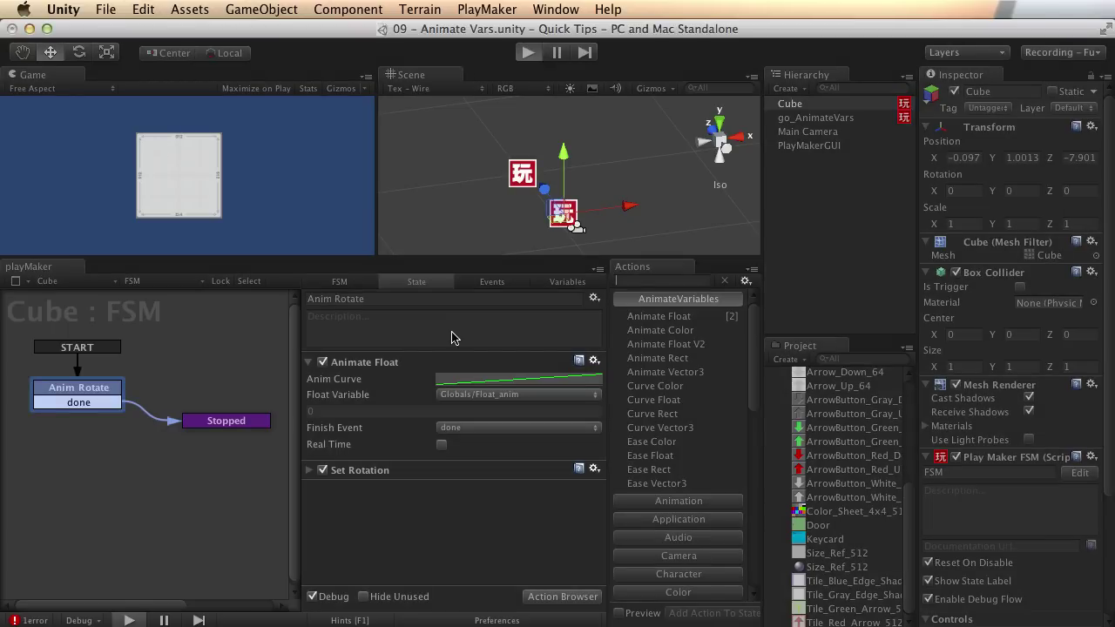
{"action": "key", "text": "super+p"}
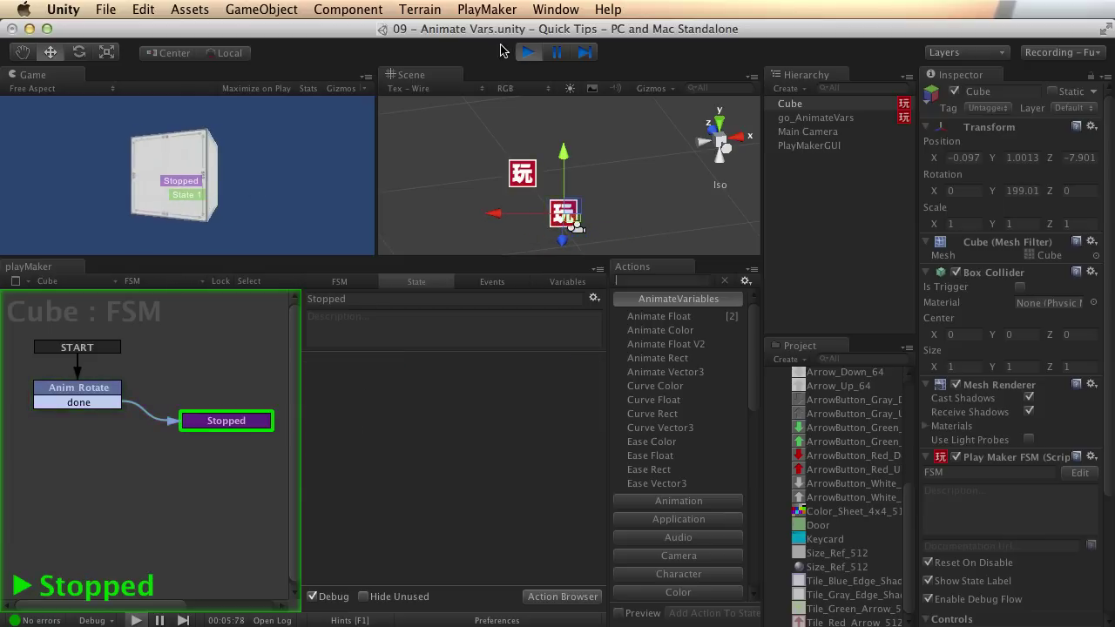
{"action": "left_click", "coordinate": [528, 52]}
- Review Anim Rotate's actions with Real Time enabled and replay the scene to spin the cube
{"action": "left_click", "coordinate": [90, 403]}
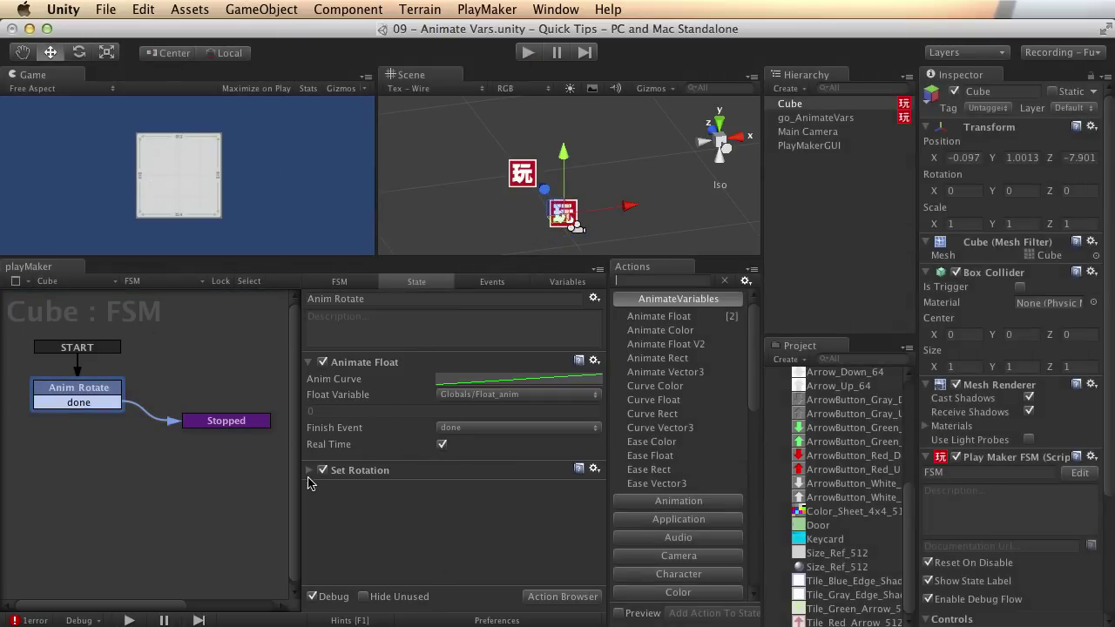
{"action": "left_click", "coordinate": [311, 471]}
{"action": "scroll", "coordinate": [412, 409], "scroll_direction": "down", "scroll_amount": 3}
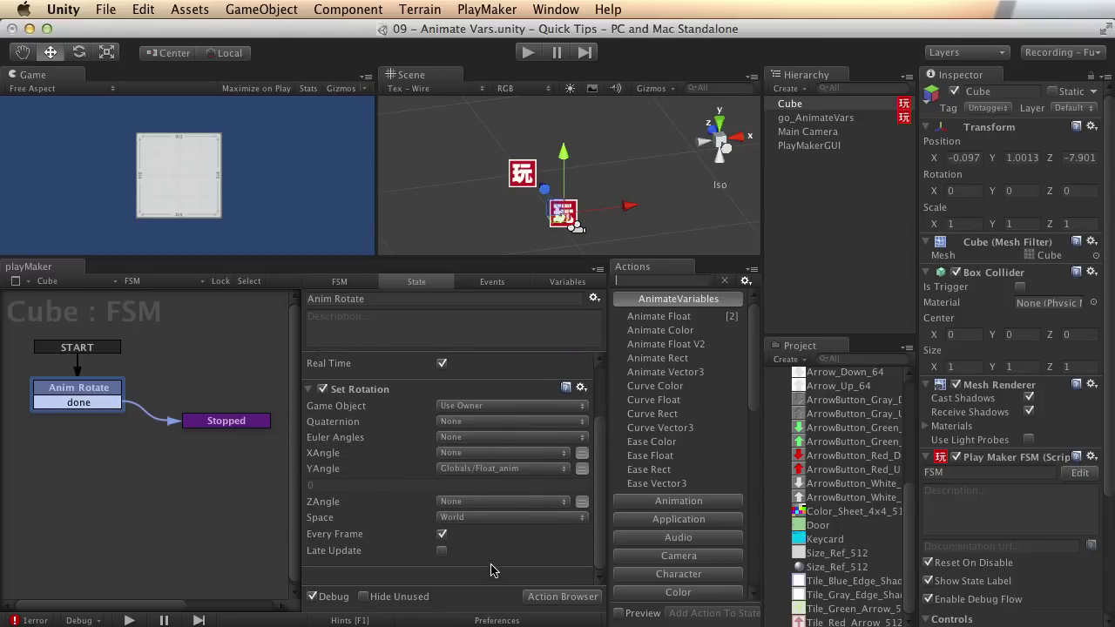
{"action": "left_click", "coordinate": [310, 392]}
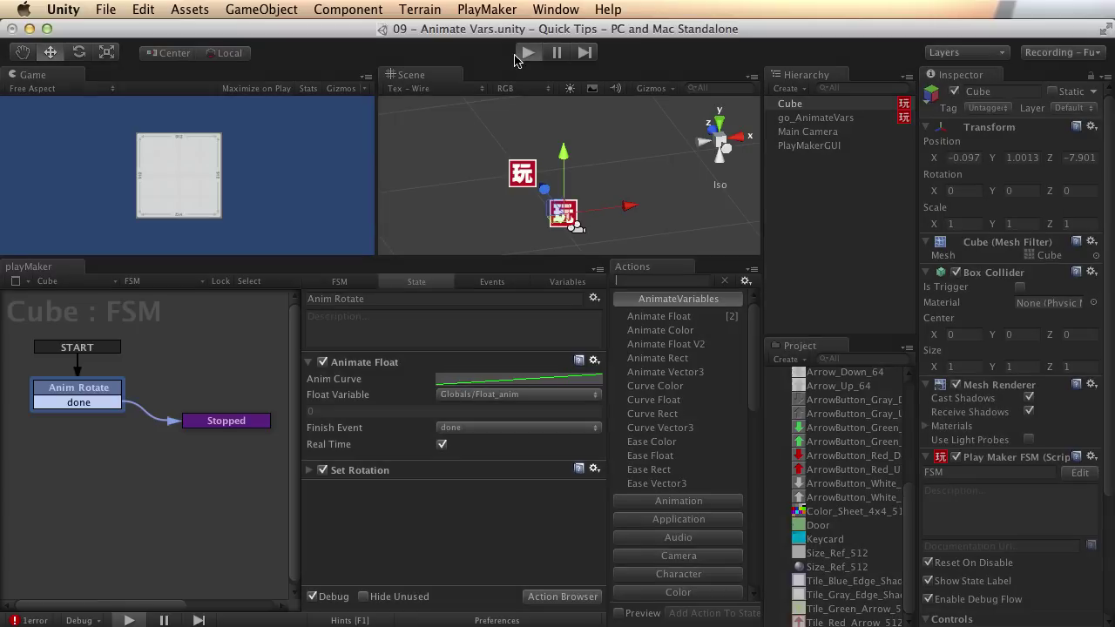
{"action": "left_click", "coordinate": [516, 56]}
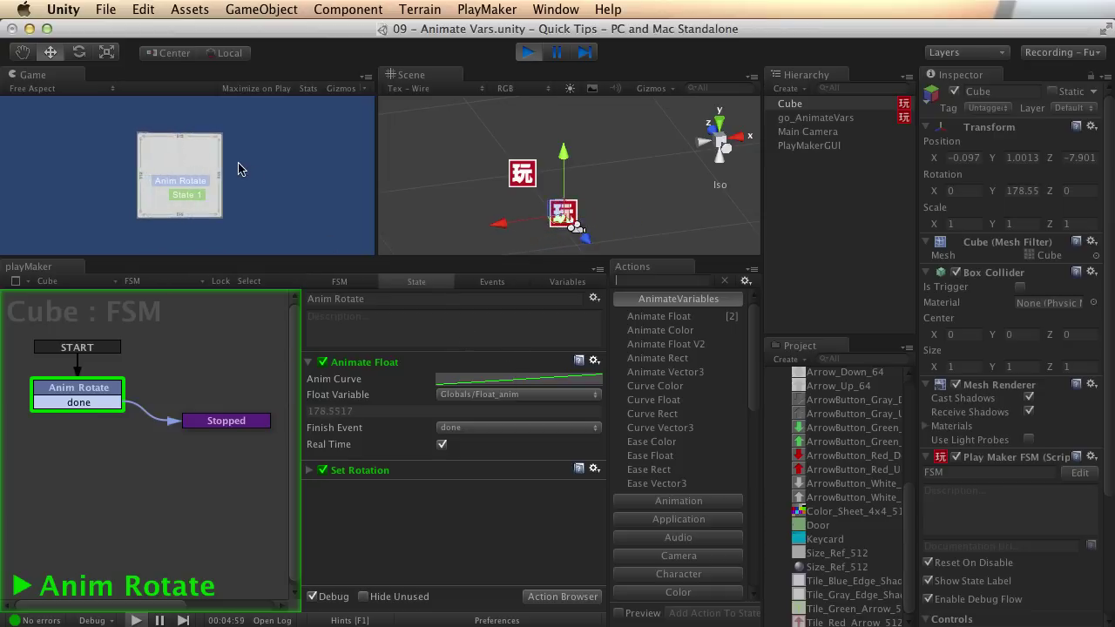
- Stop play mode and open the Animate Float curve in Anim Rotate
{"action": "left_click", "coordinate": [528, 52]}
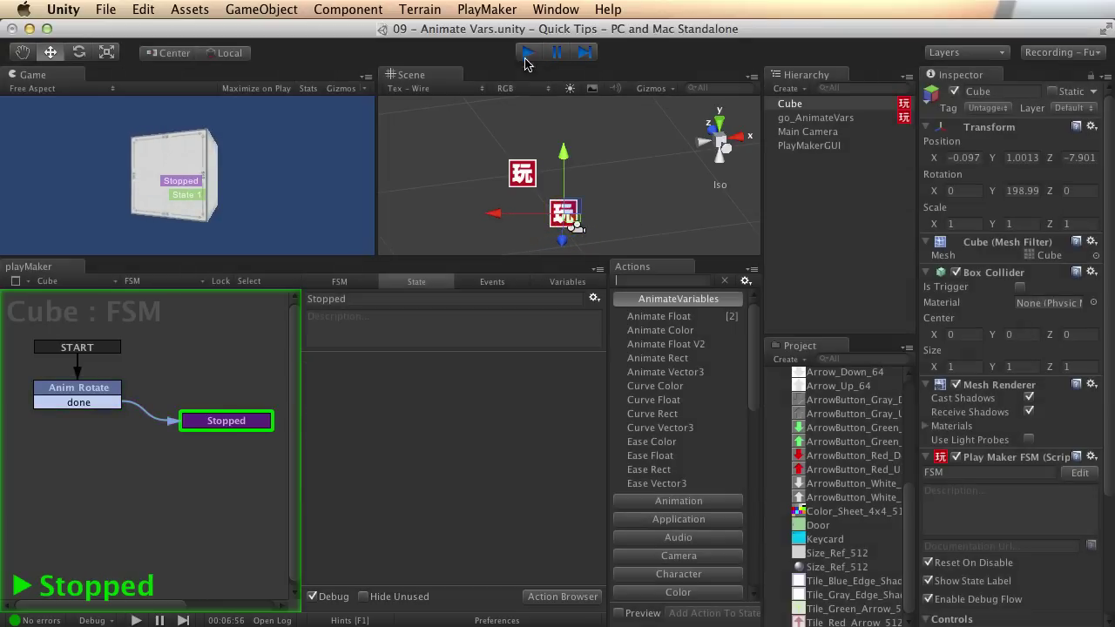
{"action": "left_click", "coordinate": [116, 387]}
{"action": "left_click", "coordinate": [513, 381]}
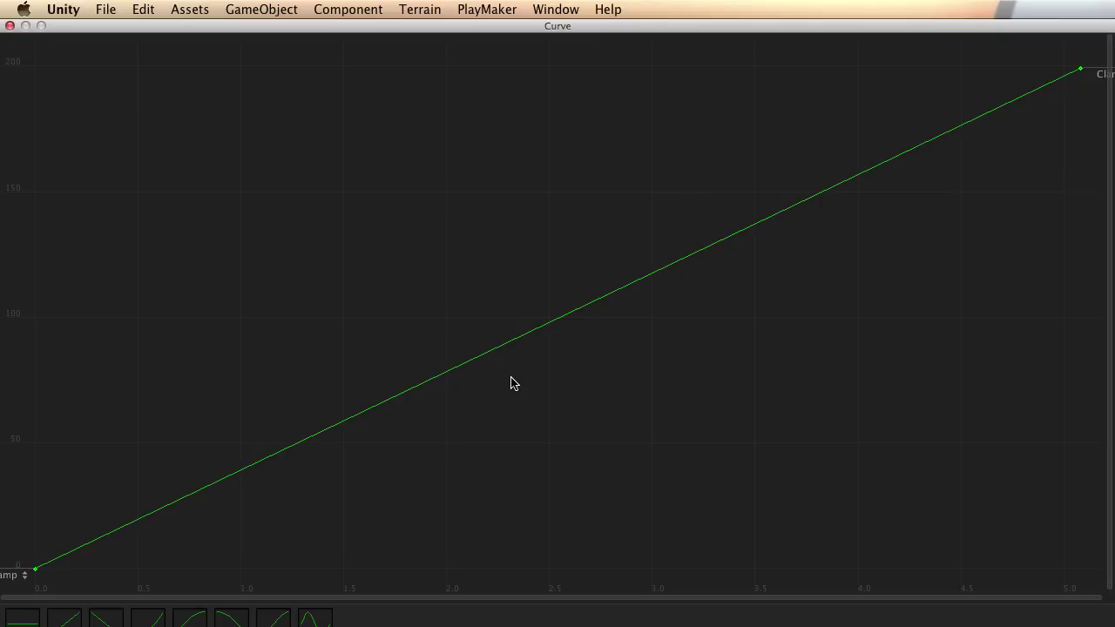
{"action": "scroll", "coordinate": [618, 323], "scroll_direction": "down", "scroll_amount": 3}
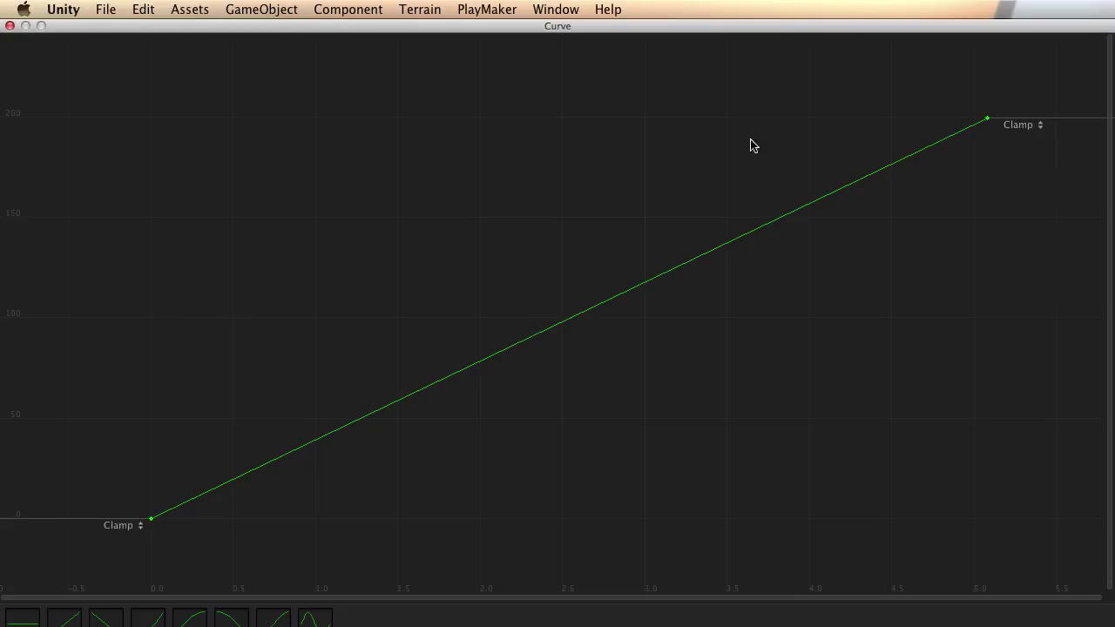
- Make the curve an S-shaped ease ending near 200 at 5 seconds, then close the editor
{"action": "left_click_drag", "start_coordinate": [137, 495], "coordinate": [206, 576]}
{"action": "left_click_drag", "start_coordinate": [984, 102], "coordinate": [1004, 139]}
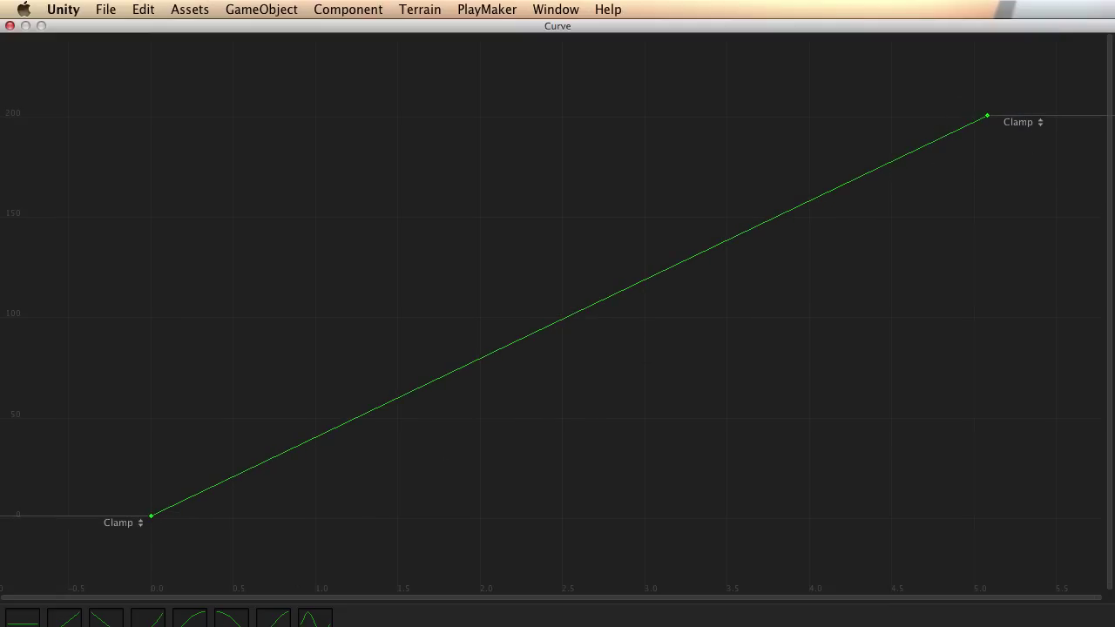
{"action": "key", "text": "super+z"}
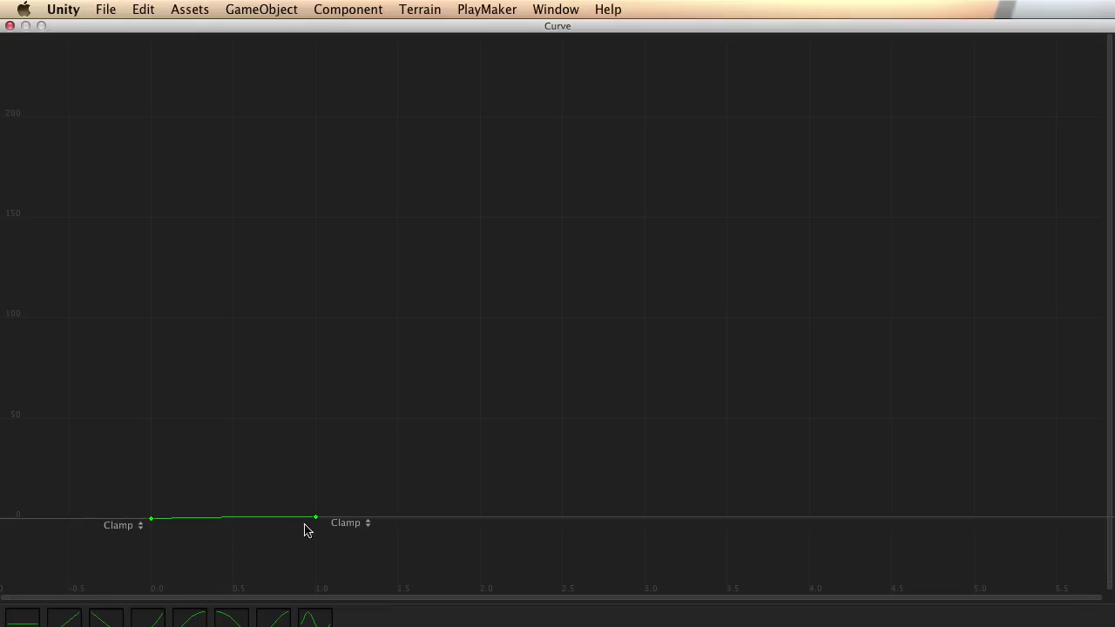
{"action": "left_click_drag", "start_coordinate": [316, 518], "coordinate": [349, 245]}
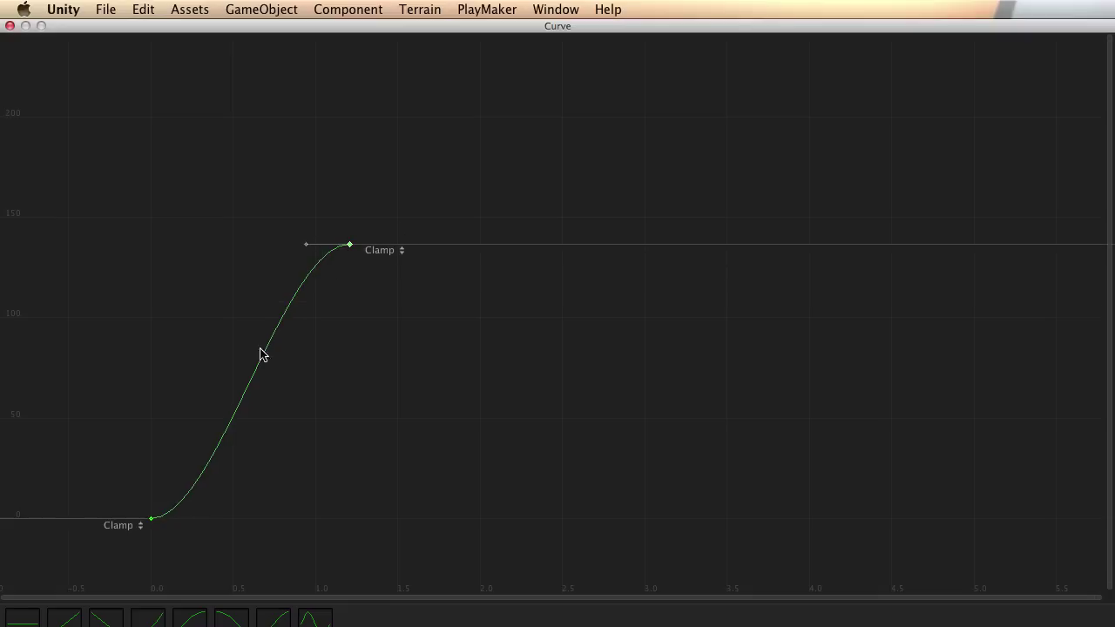
{"action": "left_click_drag", "start_coordinate": [350, 246], "coordinate": [975, 121]}
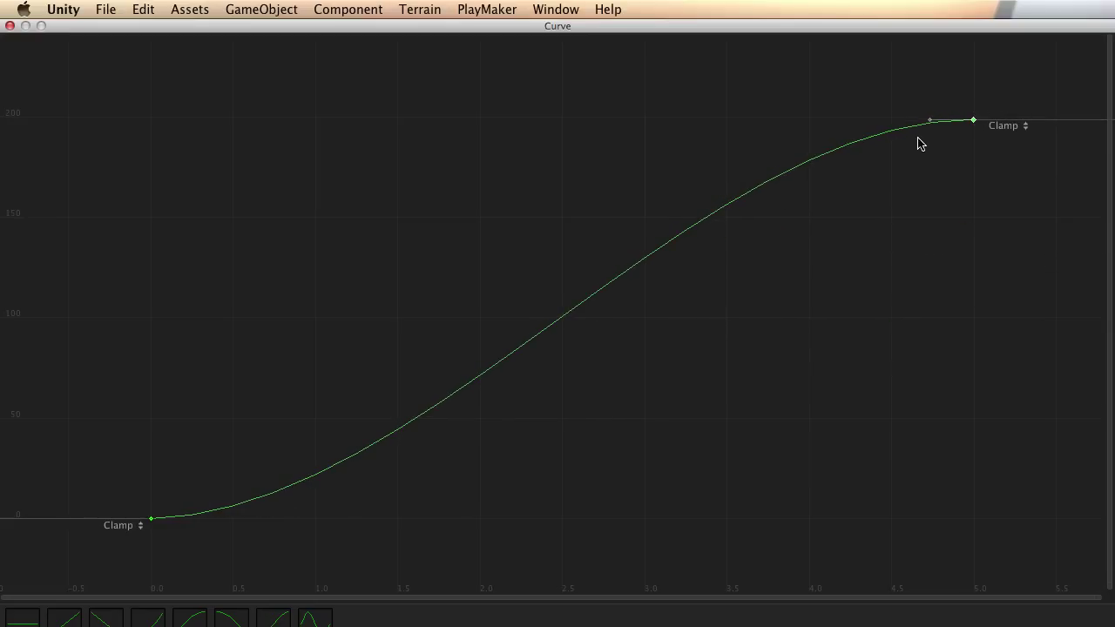
{"action": "left_click_drag", "start_coordinate": [905, 105], "coordinate": [957, 144]}
{"action": "left_click", "coordinate": [10, 25]}
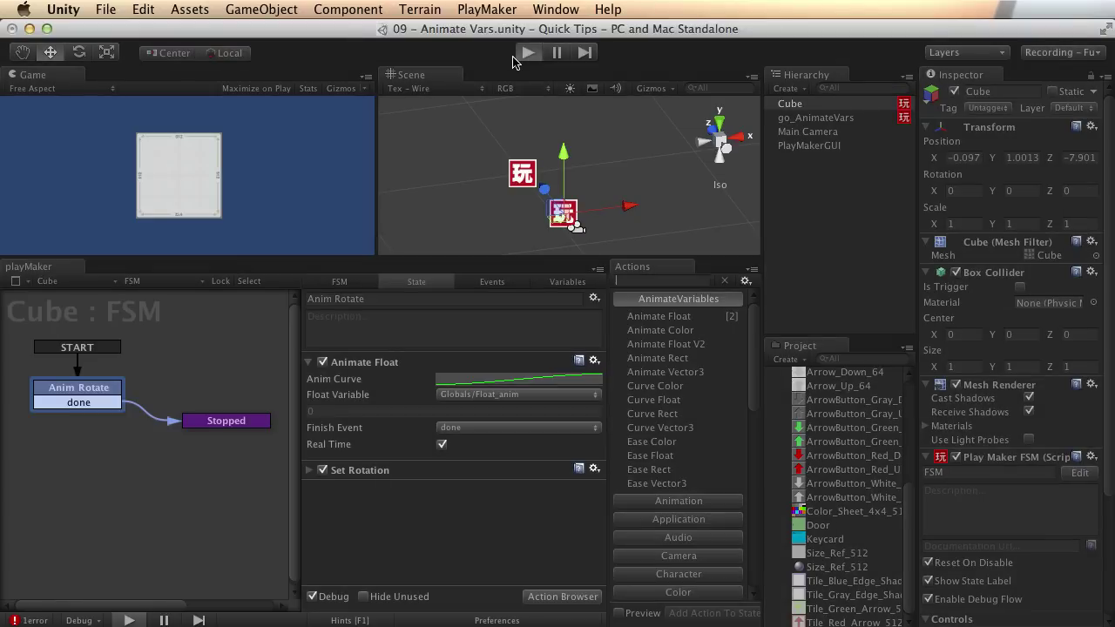
- Preview the cube's eased spin to about 199°, stop, and reopen the rotation curve
{"action": "left_click", "coordinate": [516, 55]}
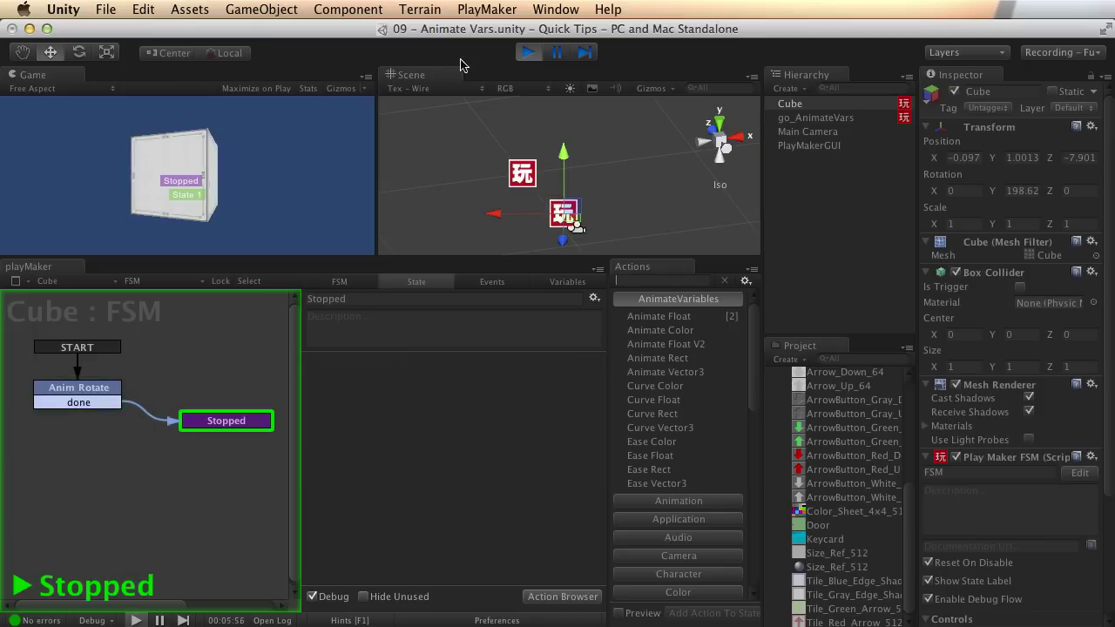
{"action": "left_click", "coordinate": [530, 54]}
{"action": "left_click", "coordinate": [78, 389]}
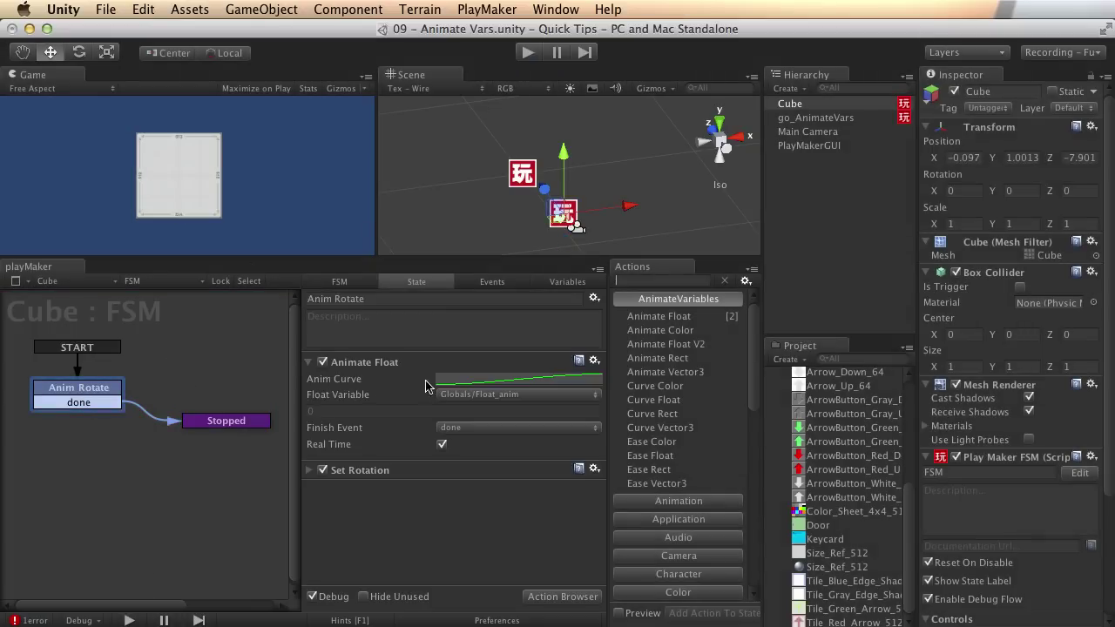
{"action": "left_click", "coordinate": [487, 383]}
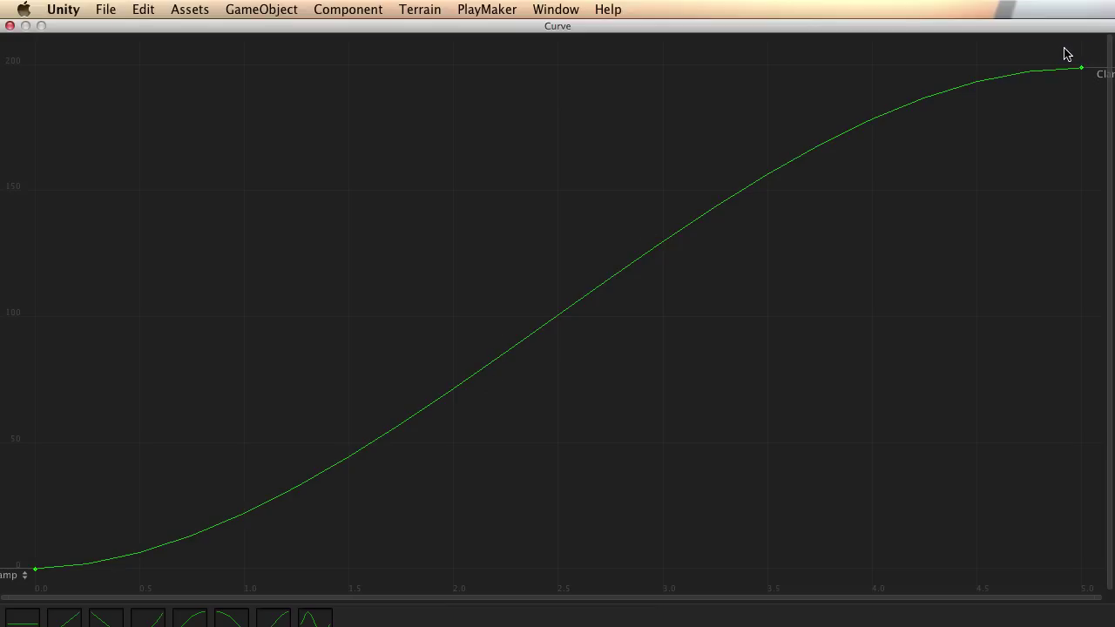
- Bend the last key's tangent so the curve overshoots above 200 before ending
{"action": "left_click_drag", "start_coordinate": [1065, 51], "coordinate": [1091, 81]}
{"action": "left_click_drag", "start_coordinate": [1067, 55], "coordinate": [1090, 84]}
{"action": "left_click_drag", "start_coordinate": [1040, 71], "coordinate": [890, 56]}
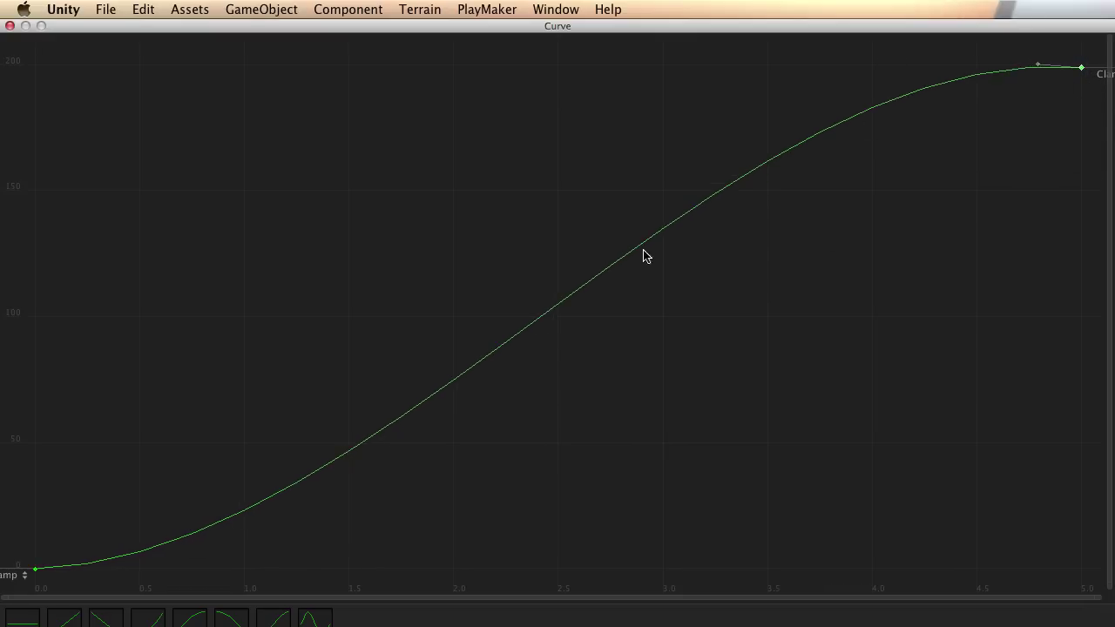
{"action": "scroll", "coordinate": [636, 261], "scroll_direction": "down", "scroll_amount": 5}
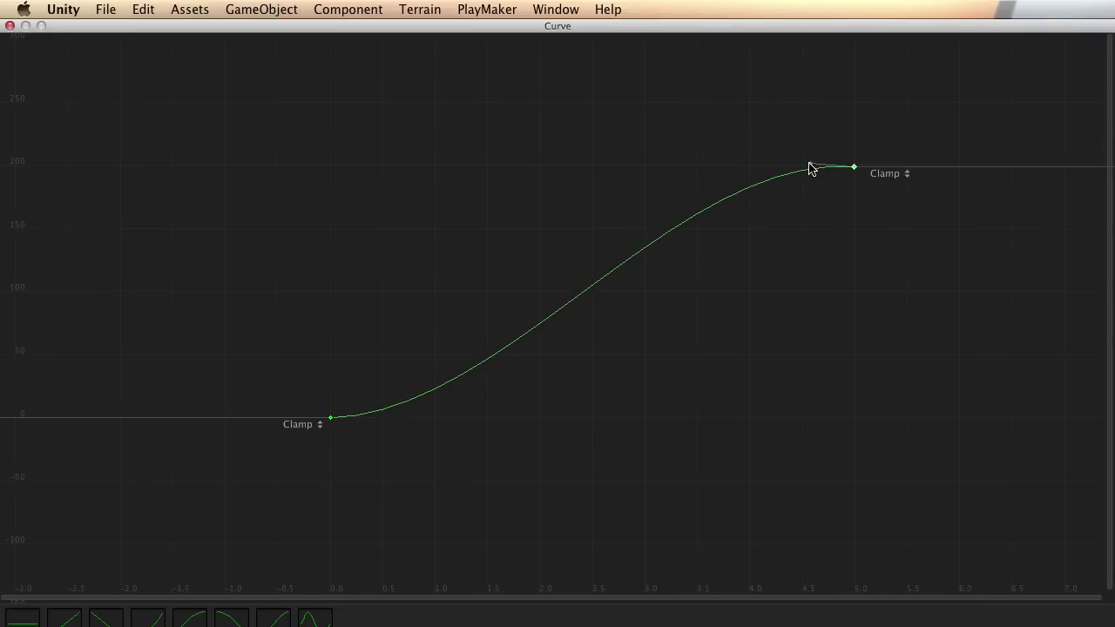
{"action": "left_click_drag", "start_coordinate": [810, 167], "coordinate": [813, 99]}
{"action": "left_click", "coordinate": [378, 415]}
{"action": "left_click_drag", "start_coordinate": [402, 402], "coordinate": [376, 395]}
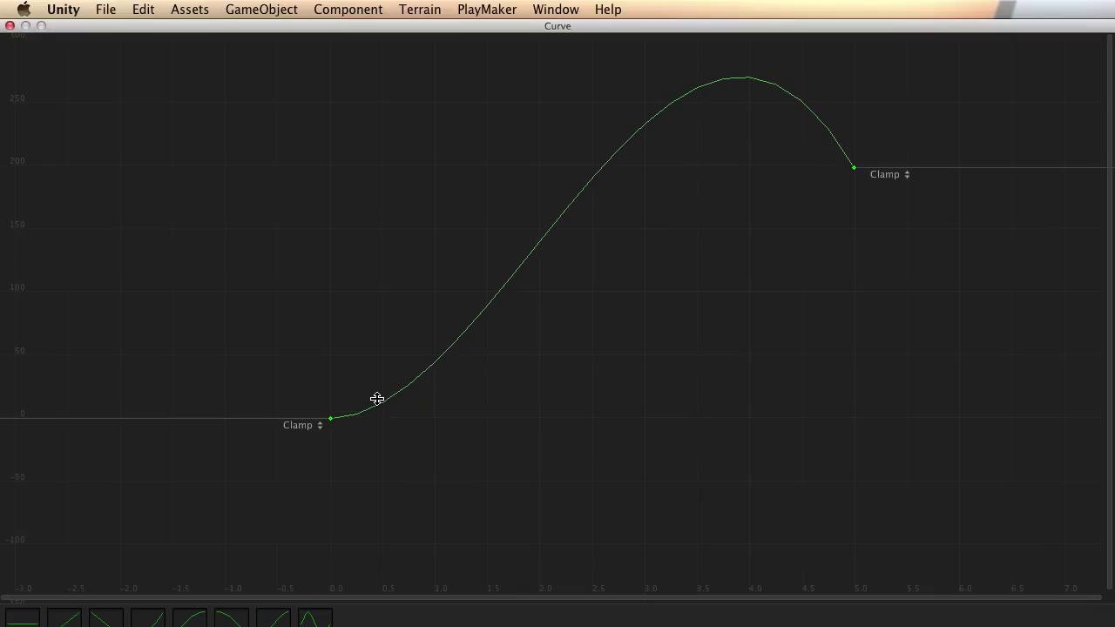
- Make the curve dip to about -65 at the start, raise the overshoot to about 275, and close the editor
{"action": "left_click", "coordinate": [331, 417]}
{"action": "left_click_drag", "start_coordinate": [374, 419], "coordinate": [364, 491]}
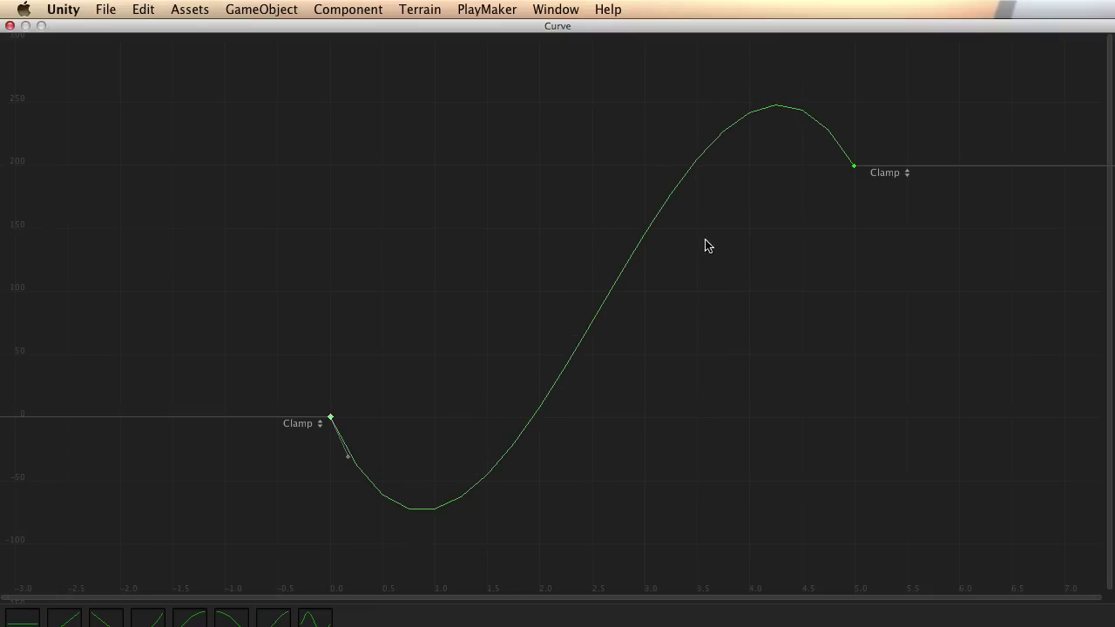
{"action": "left_click", "coordinate": [854, 166]}
{"action": "left_click_drag", "start_coordinate": [832, 130], "coordinate": [837, 116]}
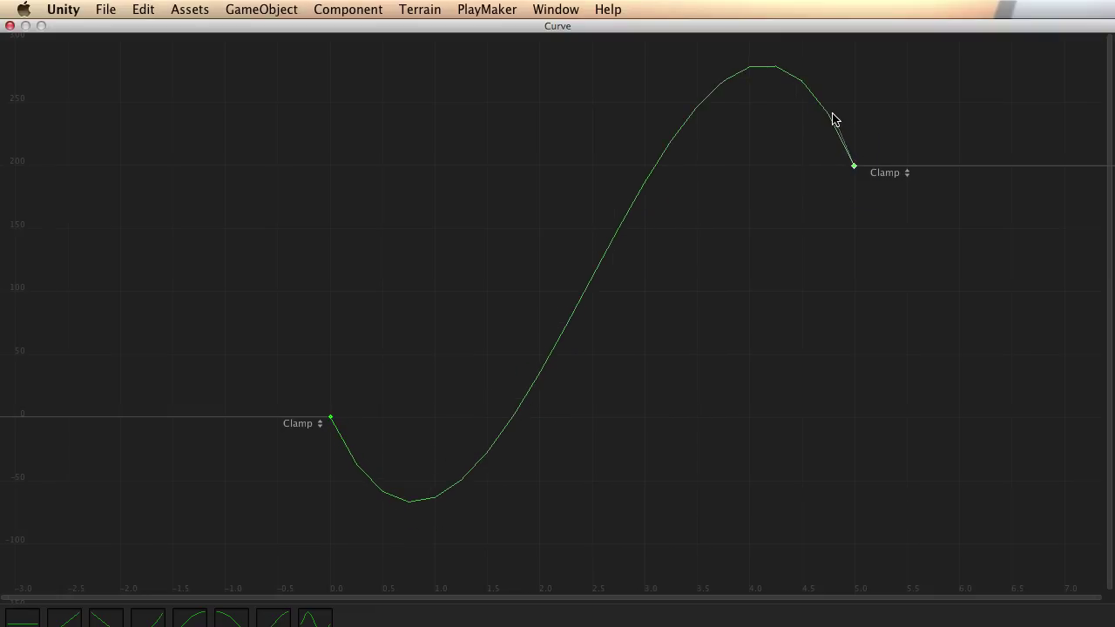
{"action": "left_click", "coordinate": [11, 26]}
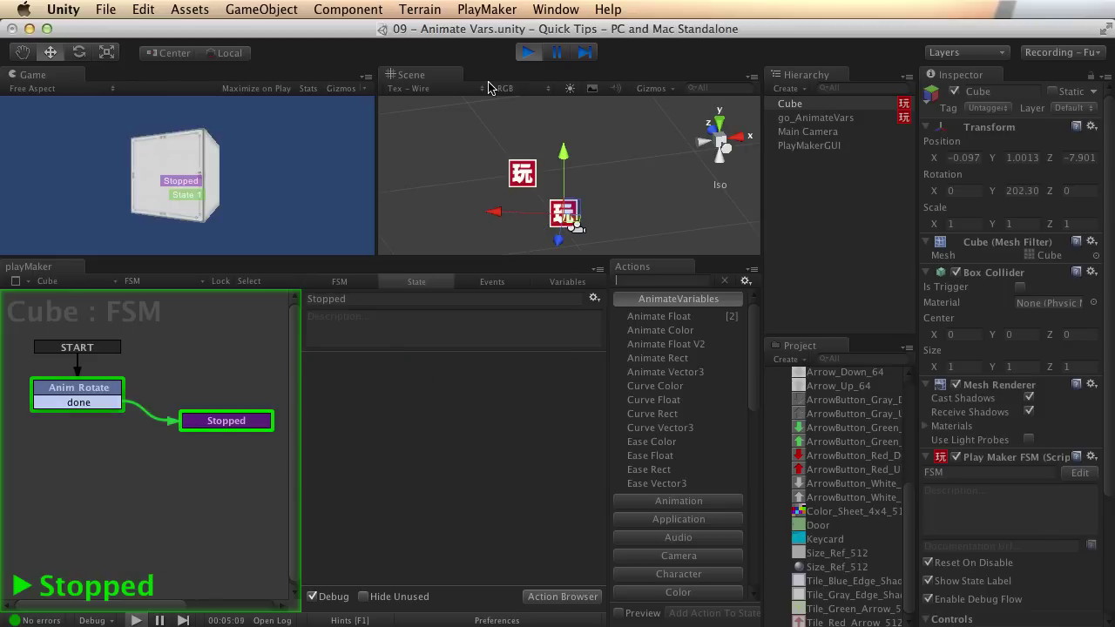
- Restart play mode to preview the cube's Y rotation swinging past 200
{"action": "left_click", "coordinate": [528, 54]}
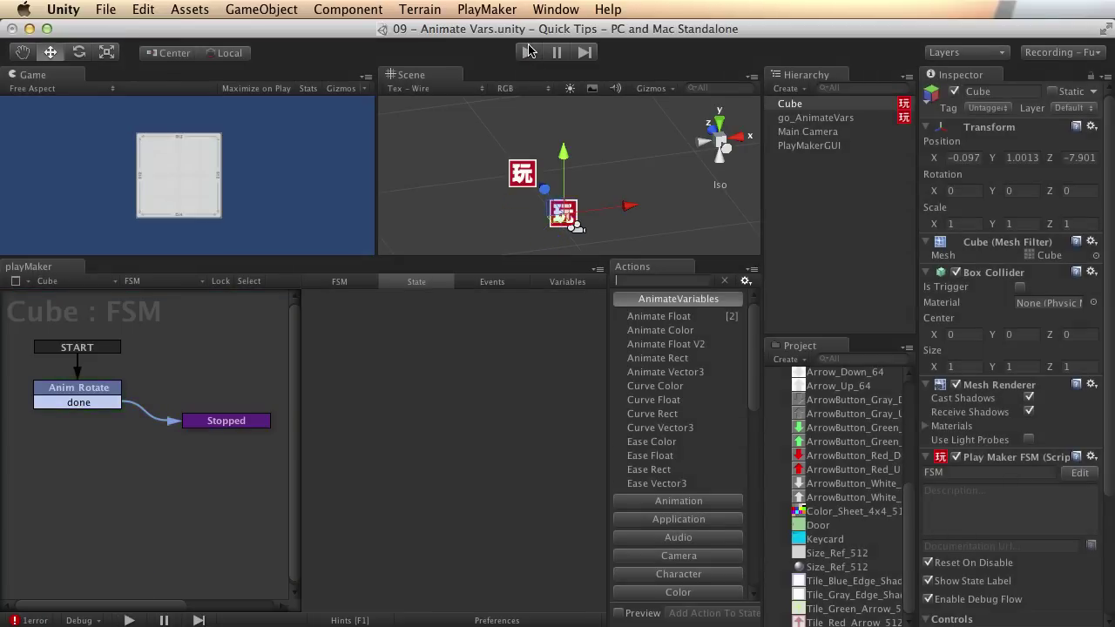
{"action": "key", "text": "super+p"}
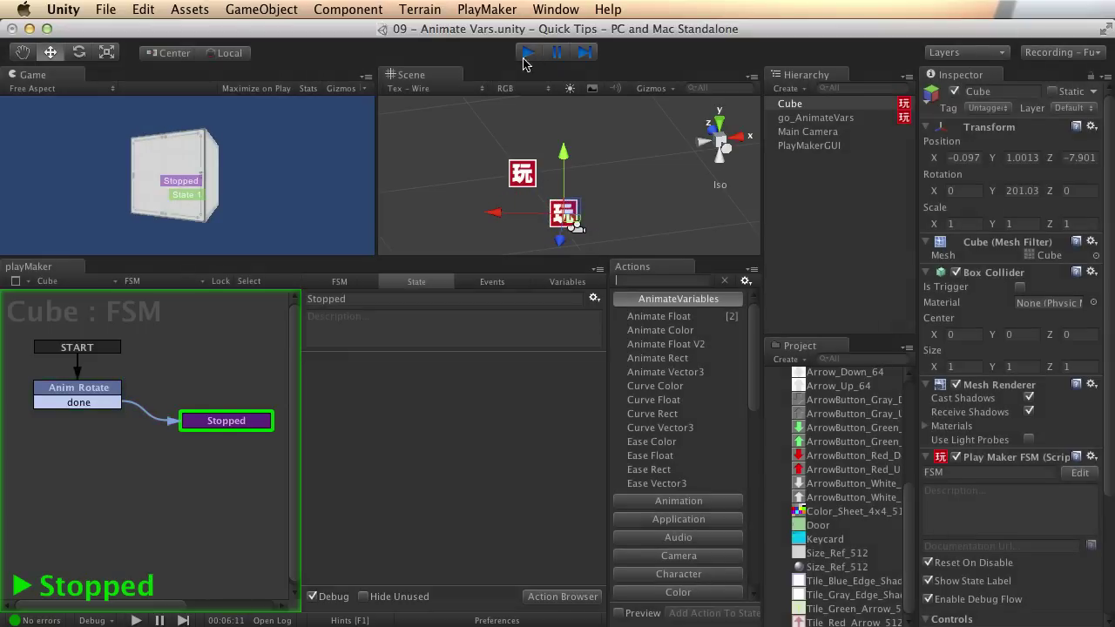
- Stop the preview, open the Anim Curve, and steepen the rise into the final key
{"action": "left_click", "coordinate": [526, 54]}
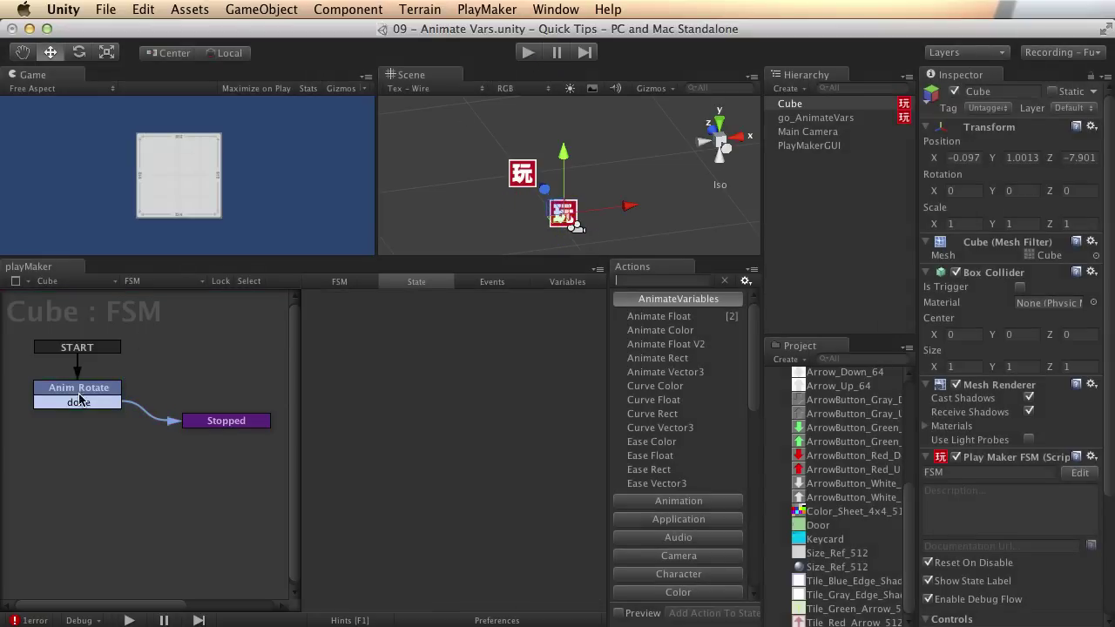
{"action": "left_click", "coordinate": [510, 381]}
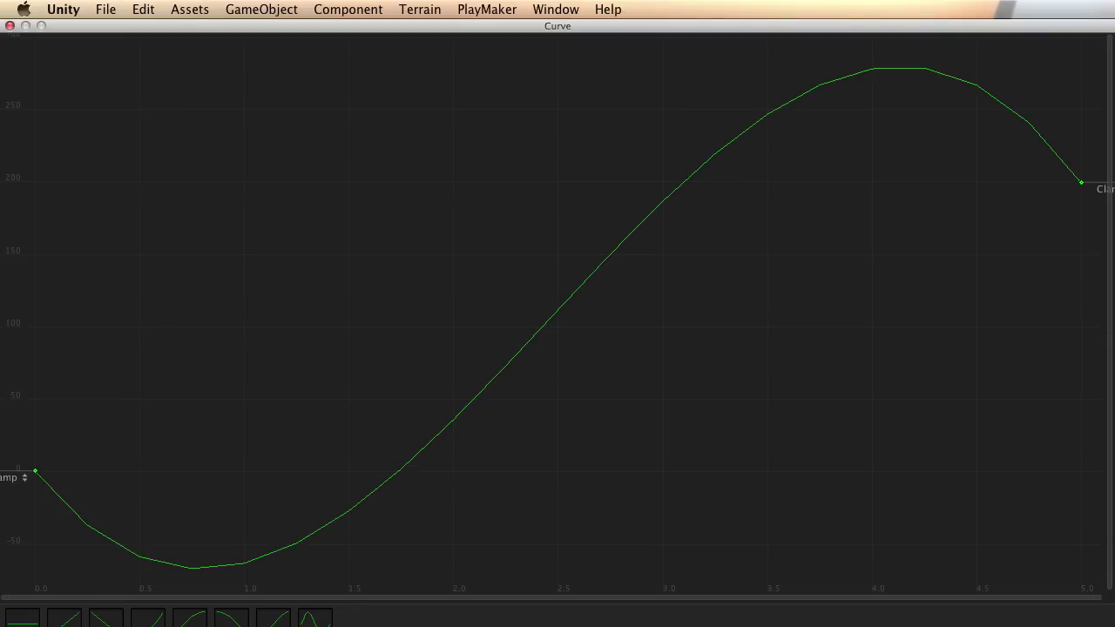
{"action": "left_click", "coordinate": [1082, 182]}
{"action": "left_click_drag", "start_coordinate": [1055, 153], "coordinate": [1042, 259]}
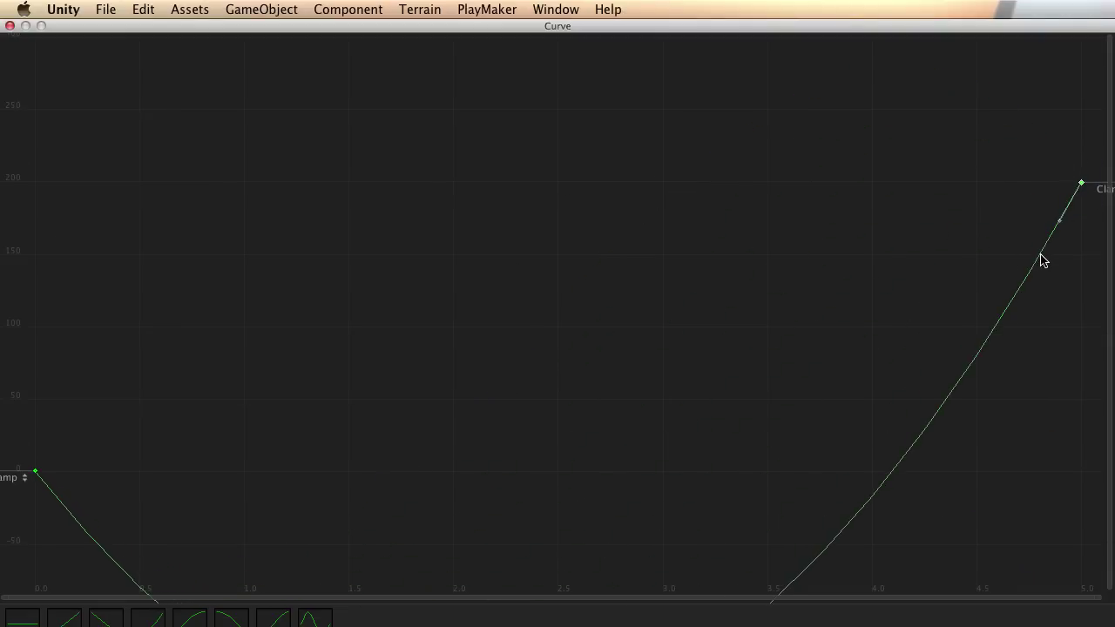
{"action": "key", "text": "f"}
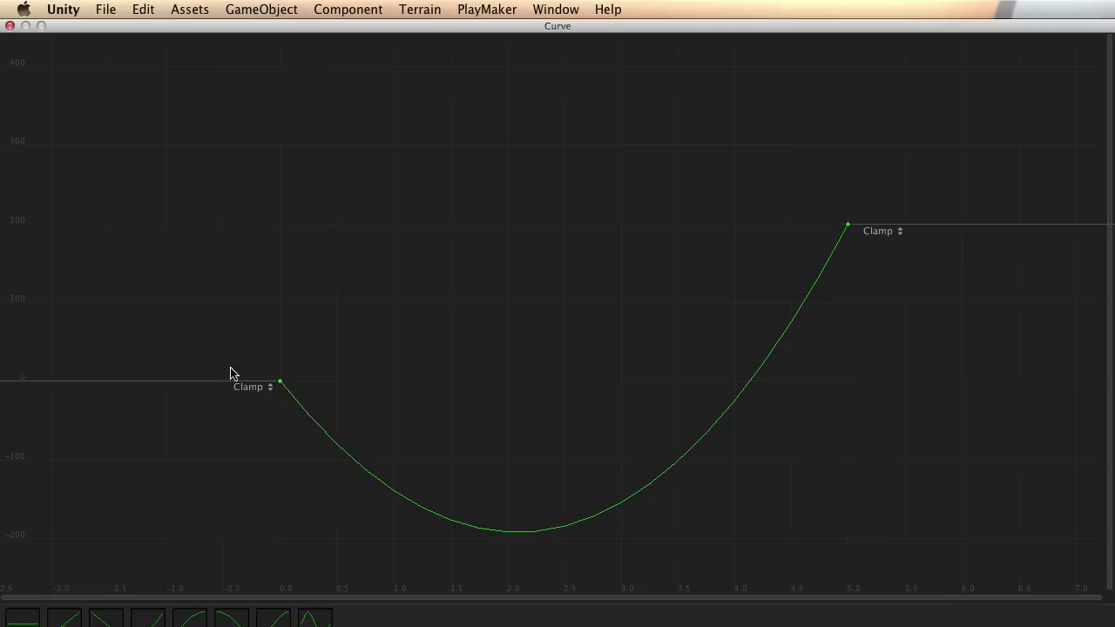
- Shape the curve into a hump near 245, a dip to about -25, ending at 200; close the editor
{"action": "left_click", "coordinate": [280, 382]}
{"action": "left_click_drag", "start_coordinate": [310, 420], "coordinate": [341, 186]}
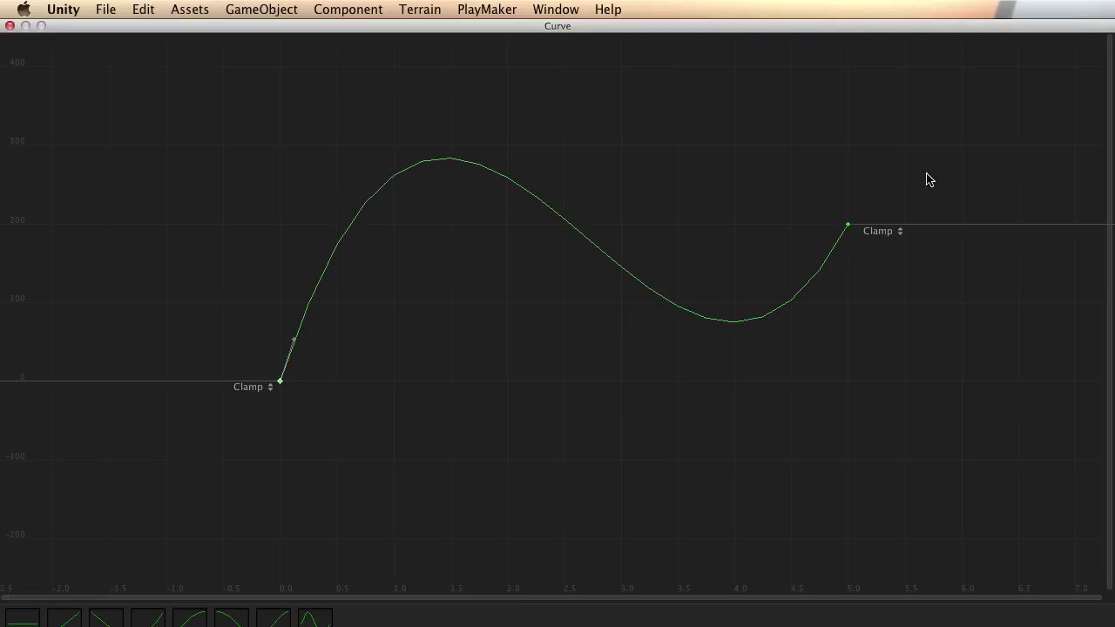
{"action": "left_click_drag", "start_coordinate": [890, 189], "coordinate": [837, 259]}
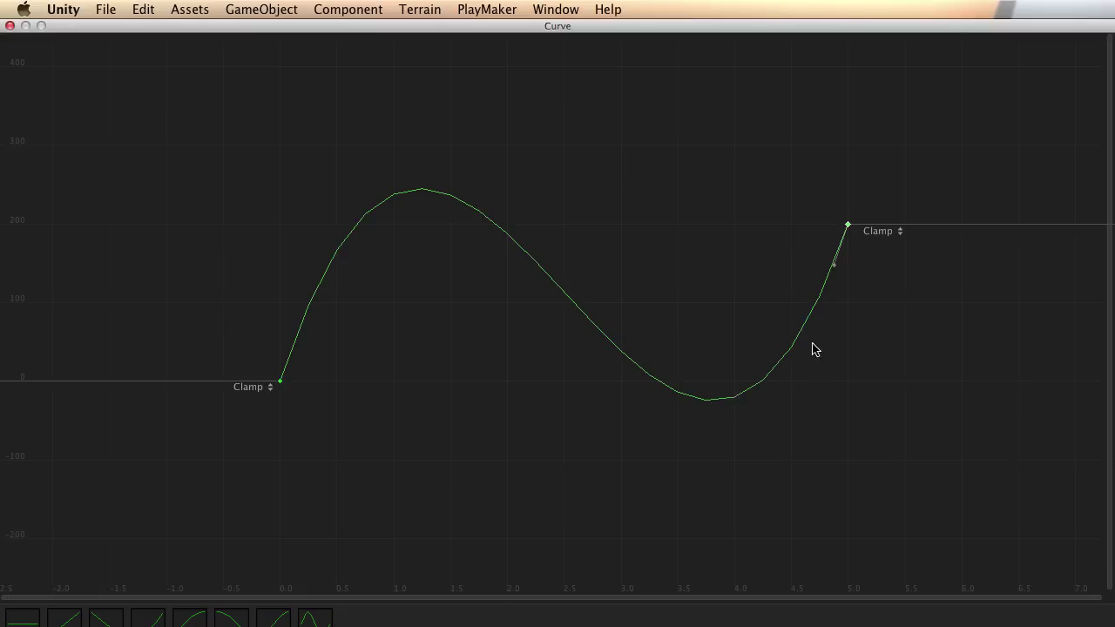
{"action": "left_click", "coordinate": [11, 27]}
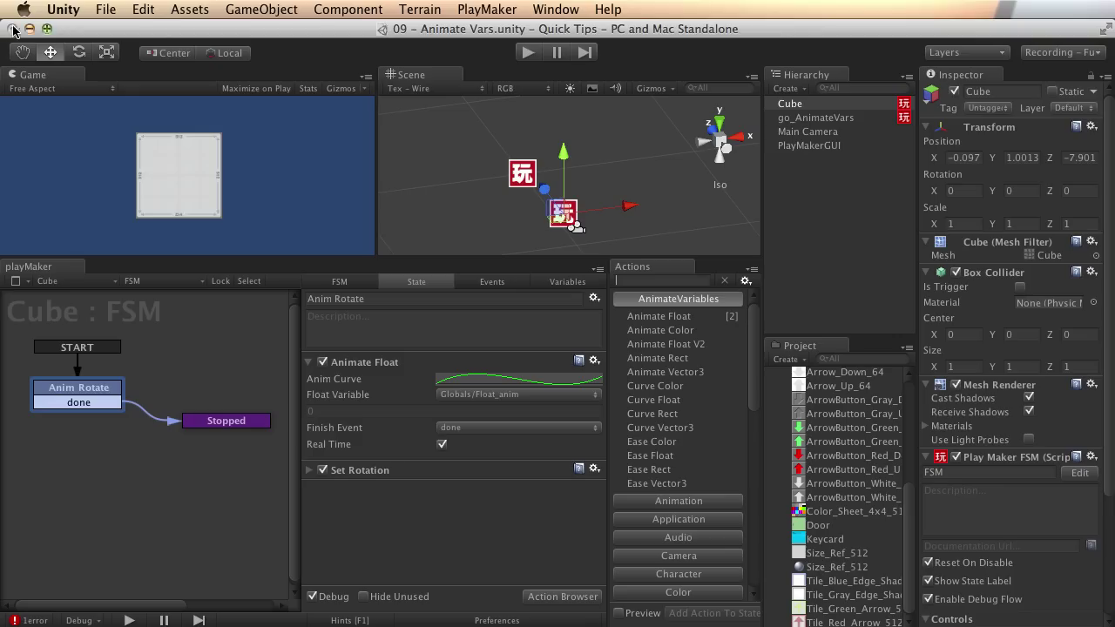
{"action": "left_click", "coordinate": [528, 53]}
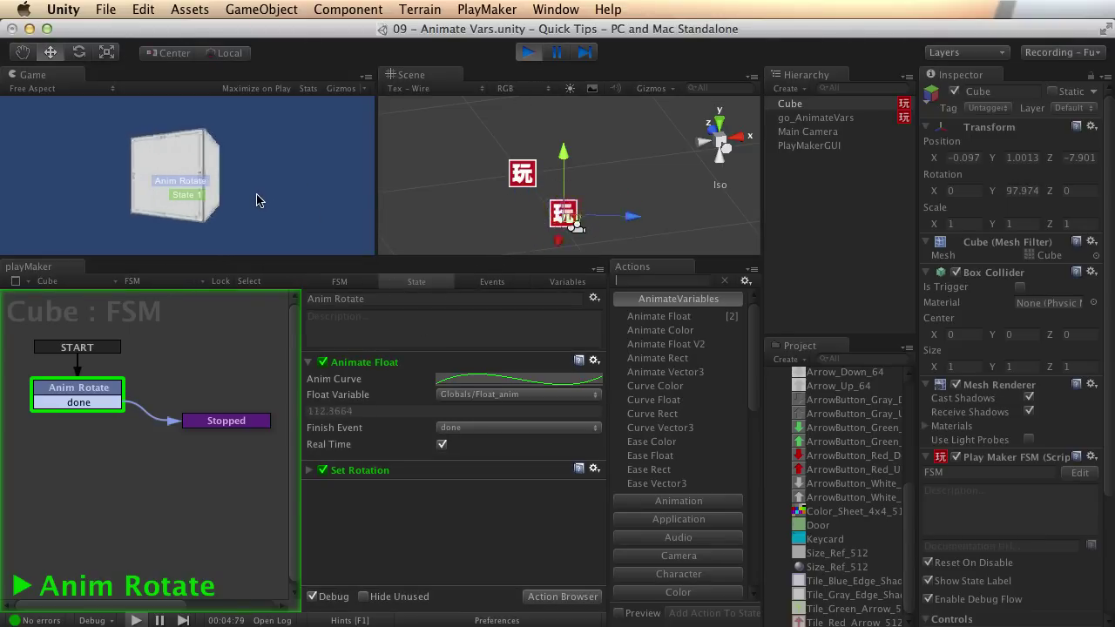
{"action": "left_click", "coordinate": [528, 52]}
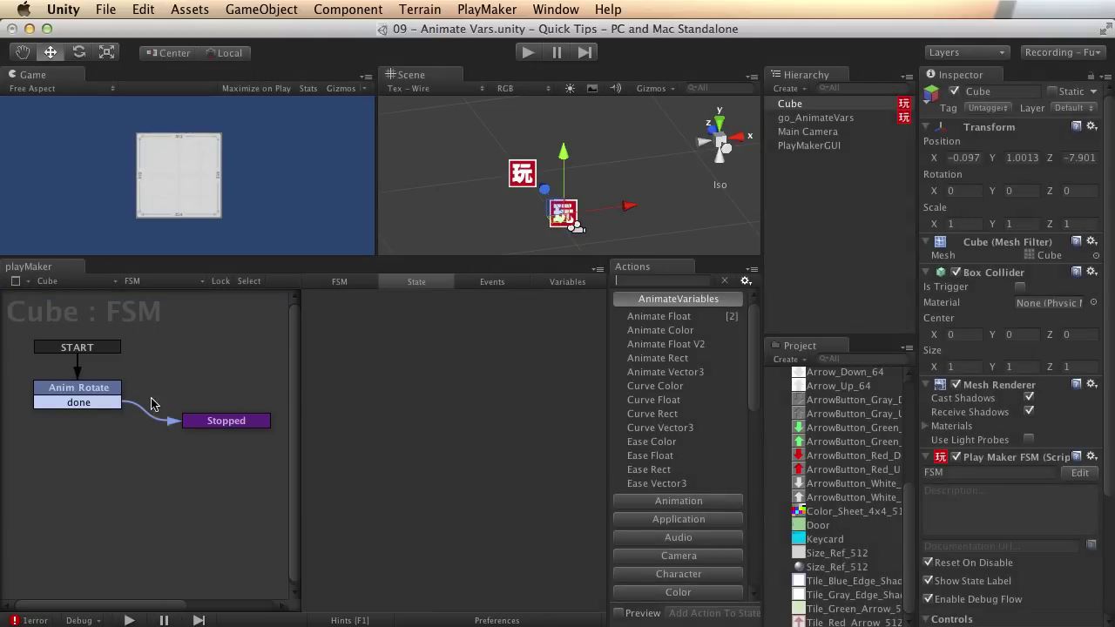
{"action": "left_click", "coordinate": [87, 388]}
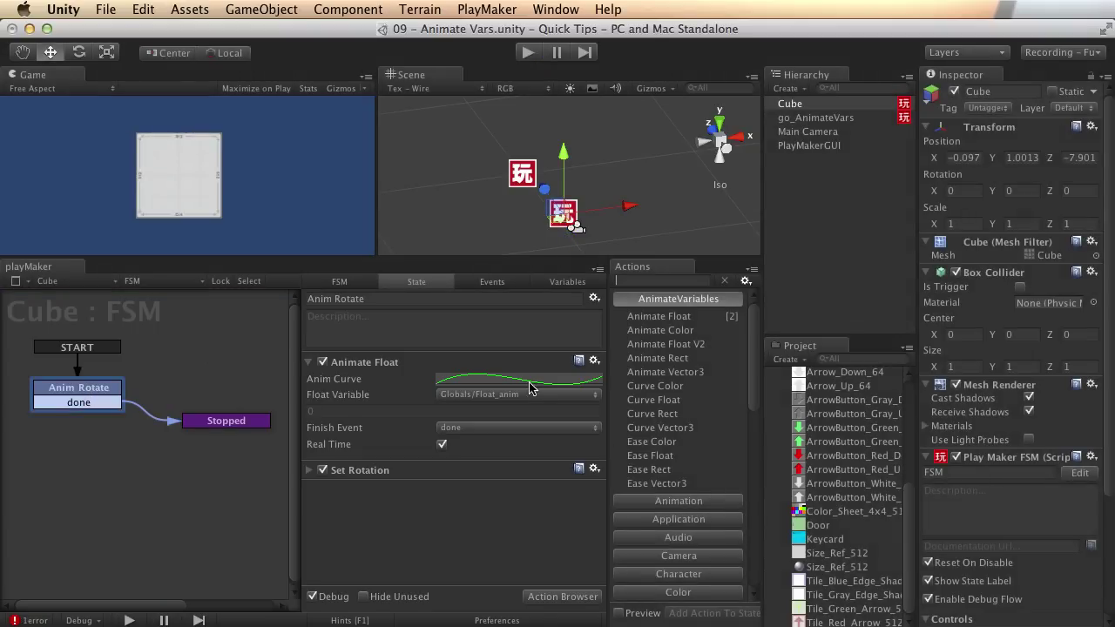
{"action": "left_click", "coordinate": [472, 386]}
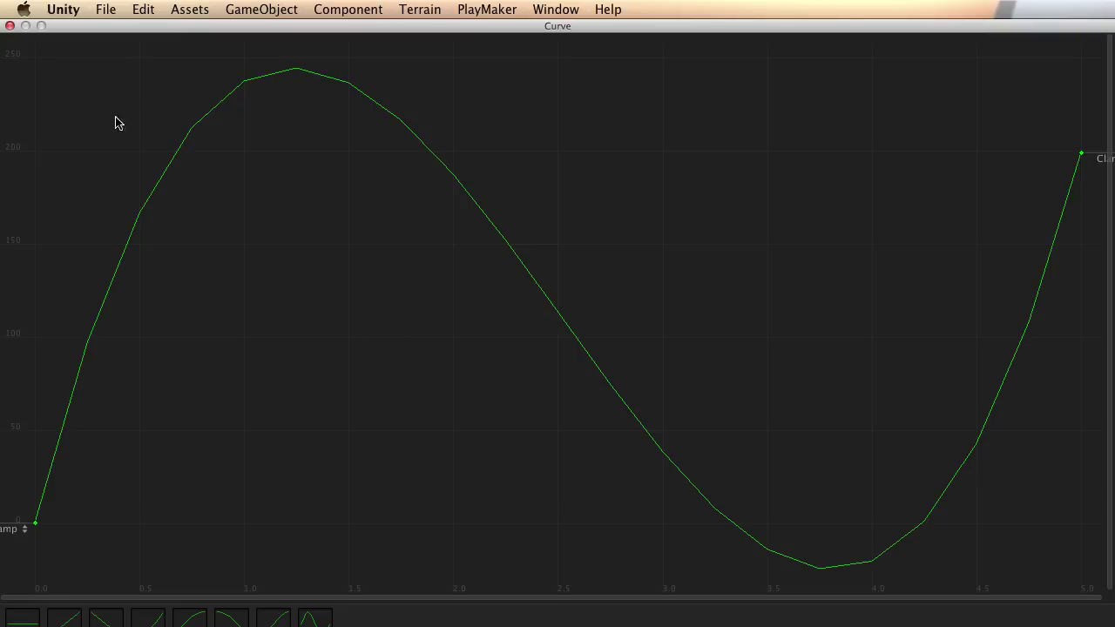
{"action": "left_click", "coordinate": [9, 26]}
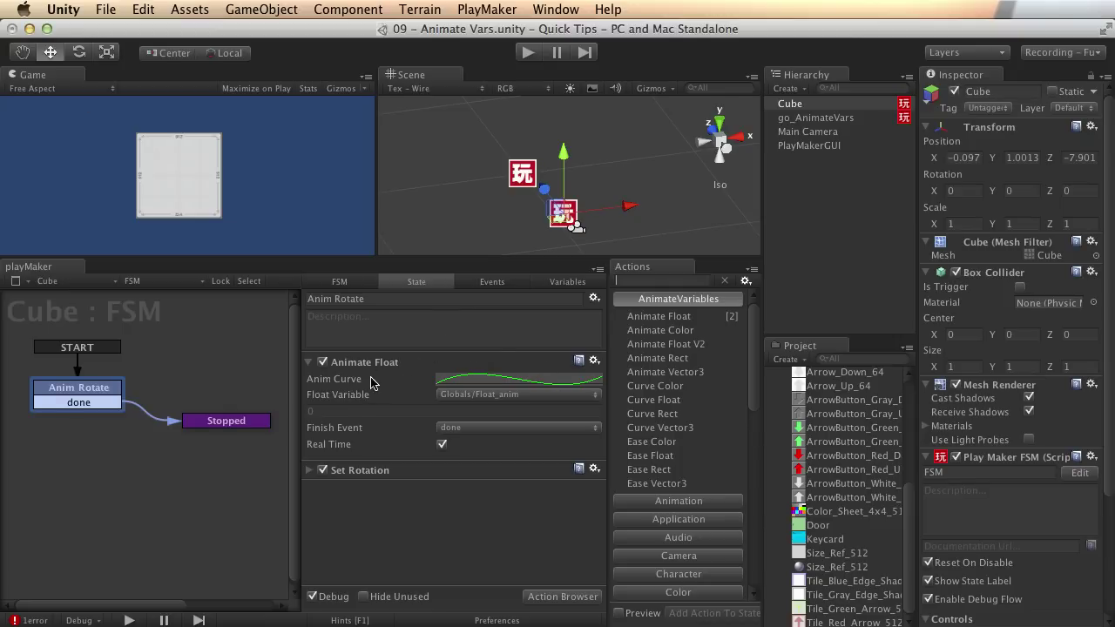
- Remove Animate Float from Anim Rotate and add a fresh Curve Float action in its place
{"action": "left_click", "coordinate": [314, 362]}
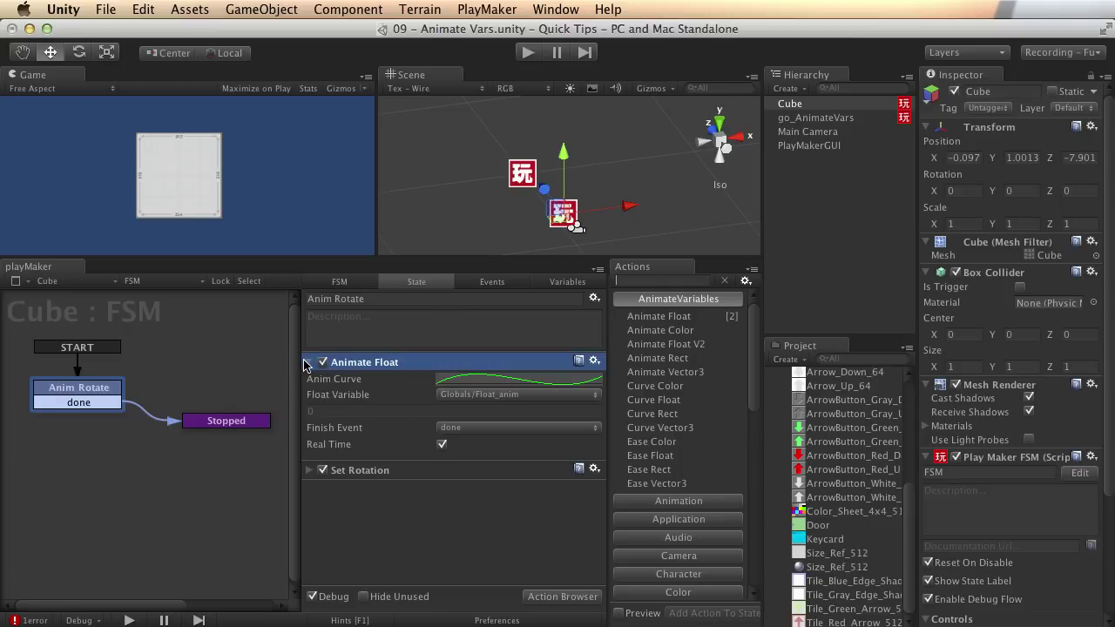
{"action": "left_click", "coordinate": [307, 363]}
{"action": "right_click", "coordinate": [379, 362]}
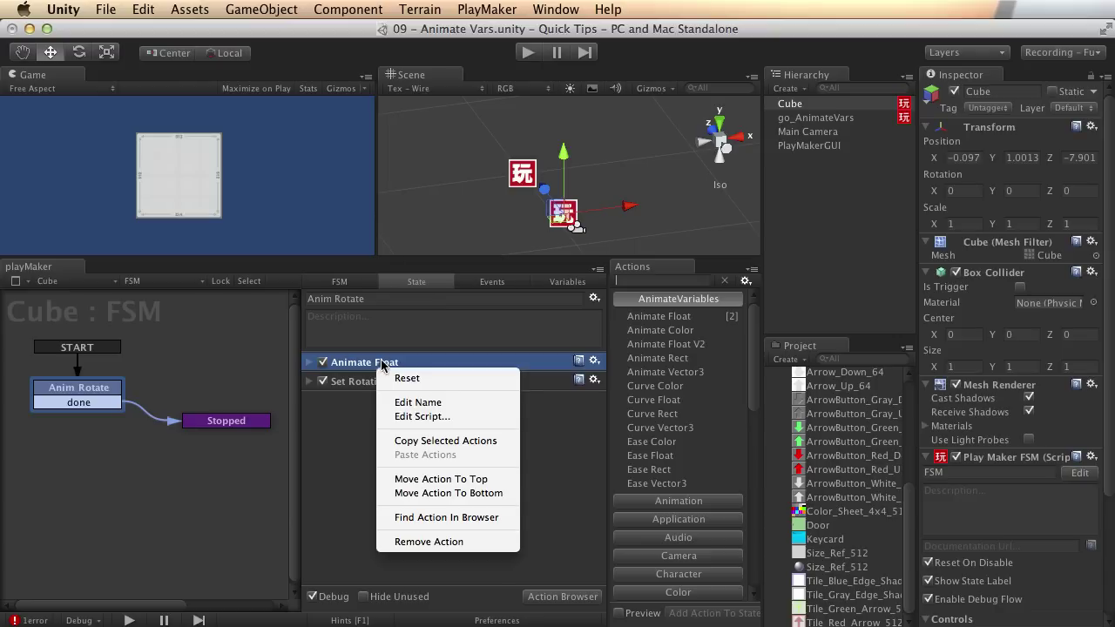
{"action": "left_click", "coordinate": [467, 542]}
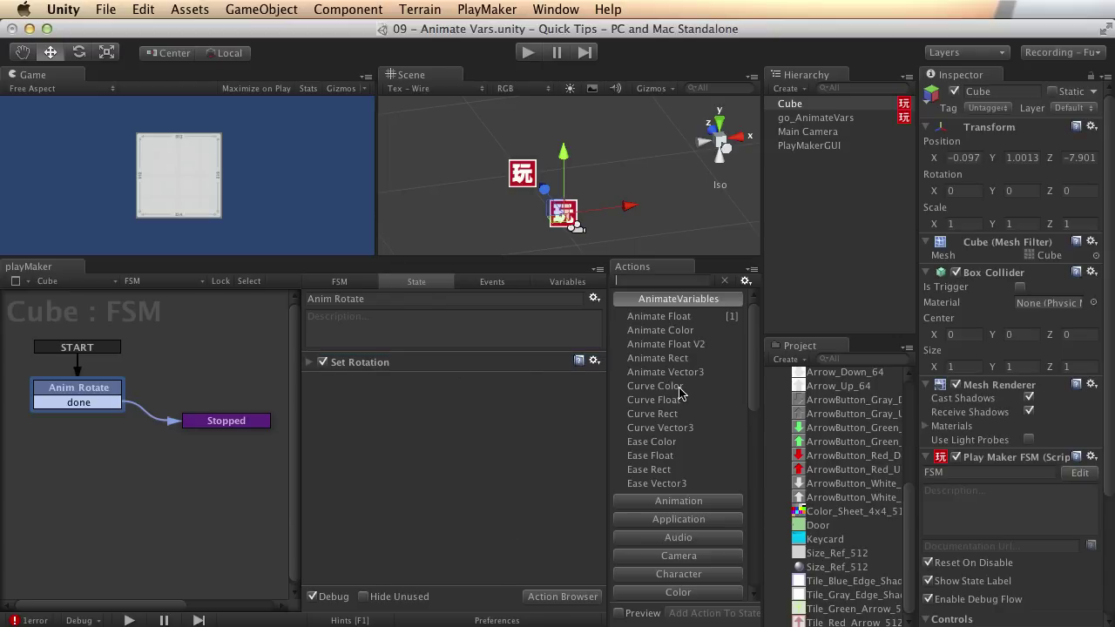
{"action": "double_click", "coordinate": [654, 400]}
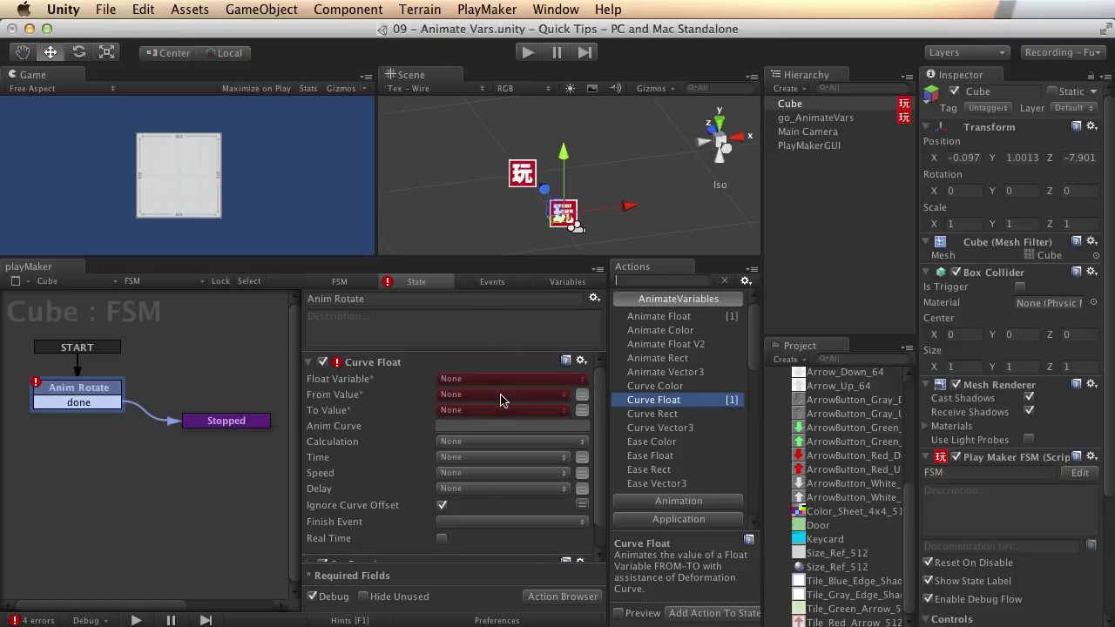
- Point Curve Float at Globals/Float_anim with constant From Value 0 and To Value 200
{"action": "left_click", "coordinate": [520, 380]}
{"action": "mouse_move", "coordinate": [566, 392]}
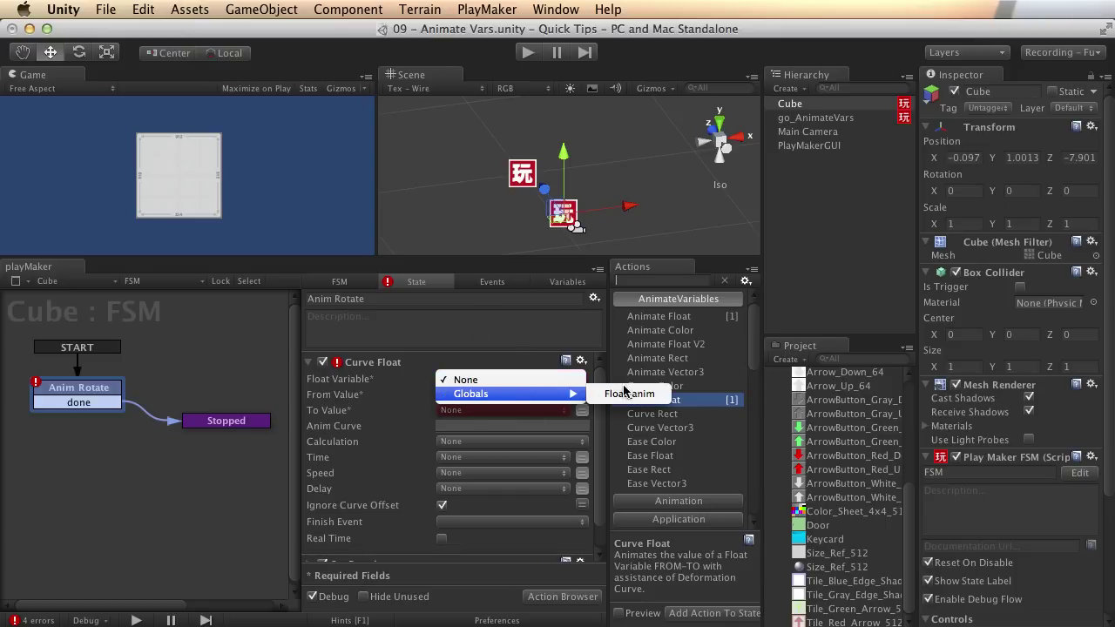
{"action": "left_click", "coordinate": [626, 392]}
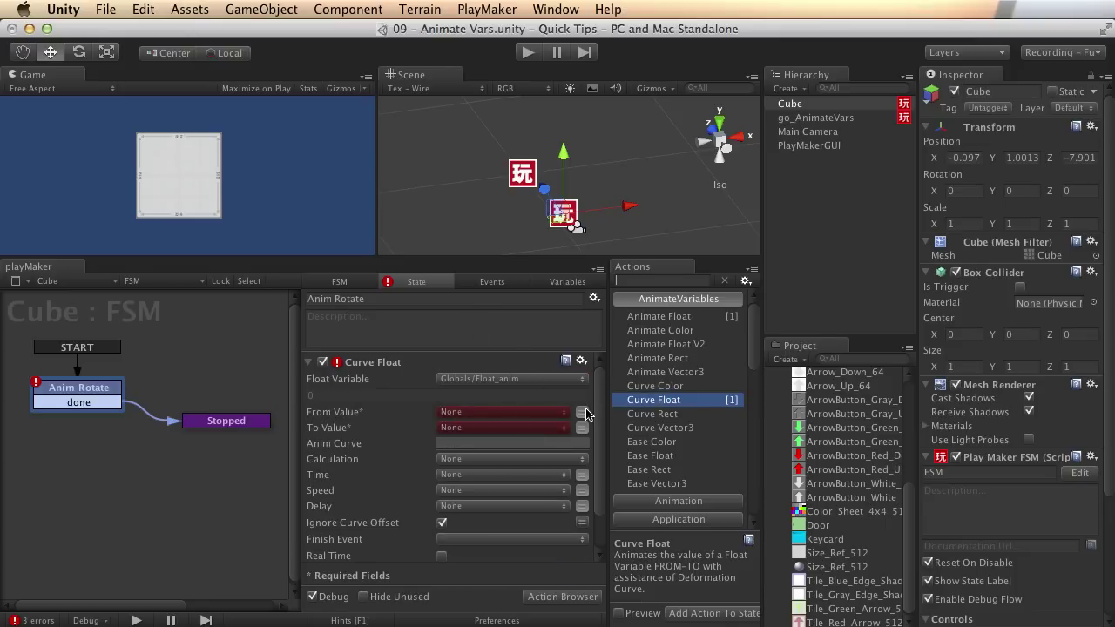
{"action": "left_click", "coordinate": [565, 412]}
{"action": "left_click", "coordinate": [565, 412]}
{"action": "left_click", "coordinate": [582, 413]}
{"action": "left_click", "coordinate": [582, 428]}
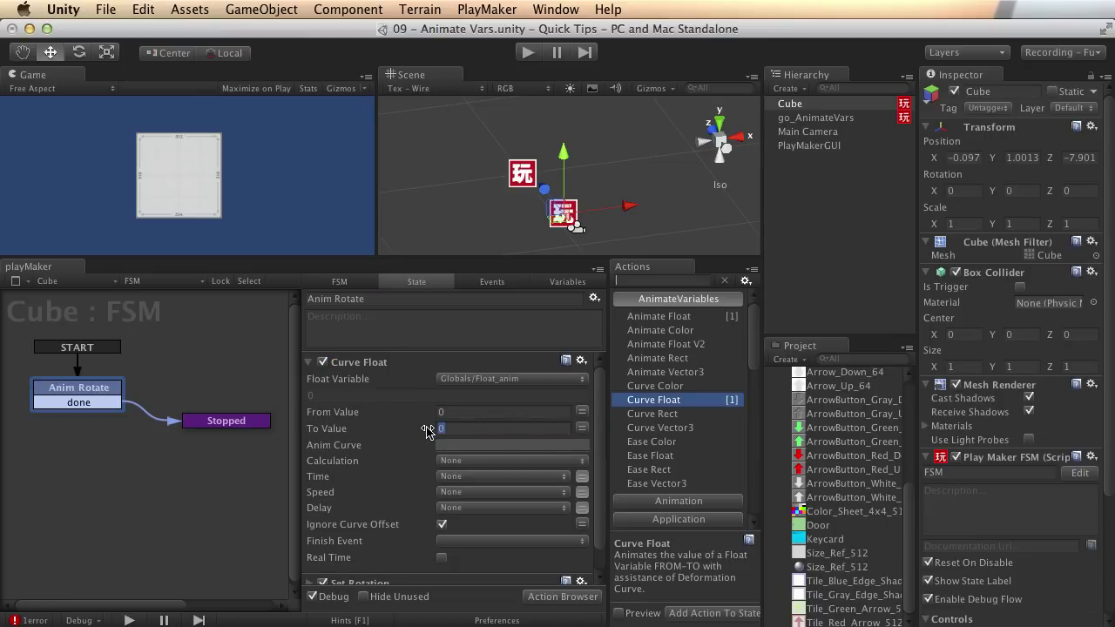
{"action": "left_click_drag", "start_coordinate": [436, 428], "coordinate": [543, 428]}
- Review Calculation, Time and Finish Event, leaving them at None and unset
{"action": "left_click", "coordinate": [526, 460]}
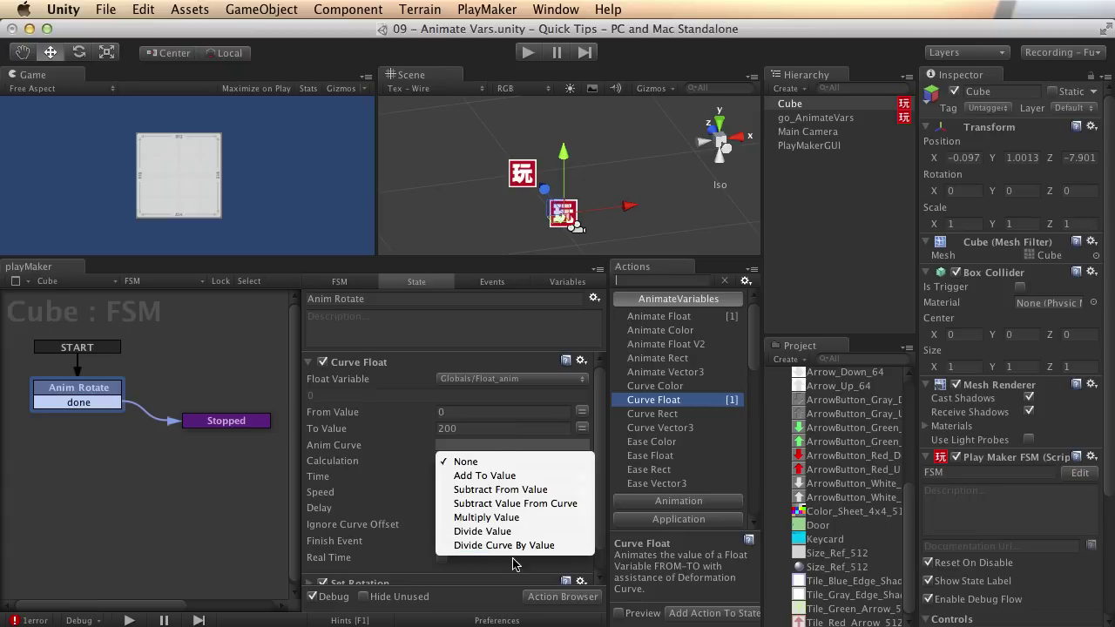
{"action": "left_click", "coordinate": [511, 446]}
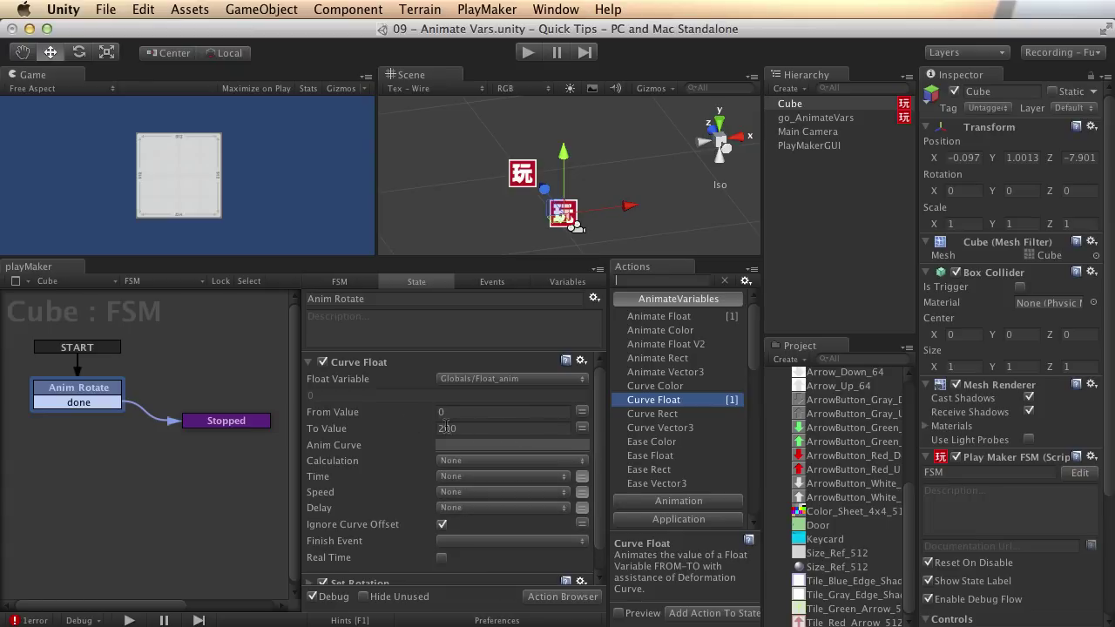
{"action": "left_click", "coordinate": [512, 477]}
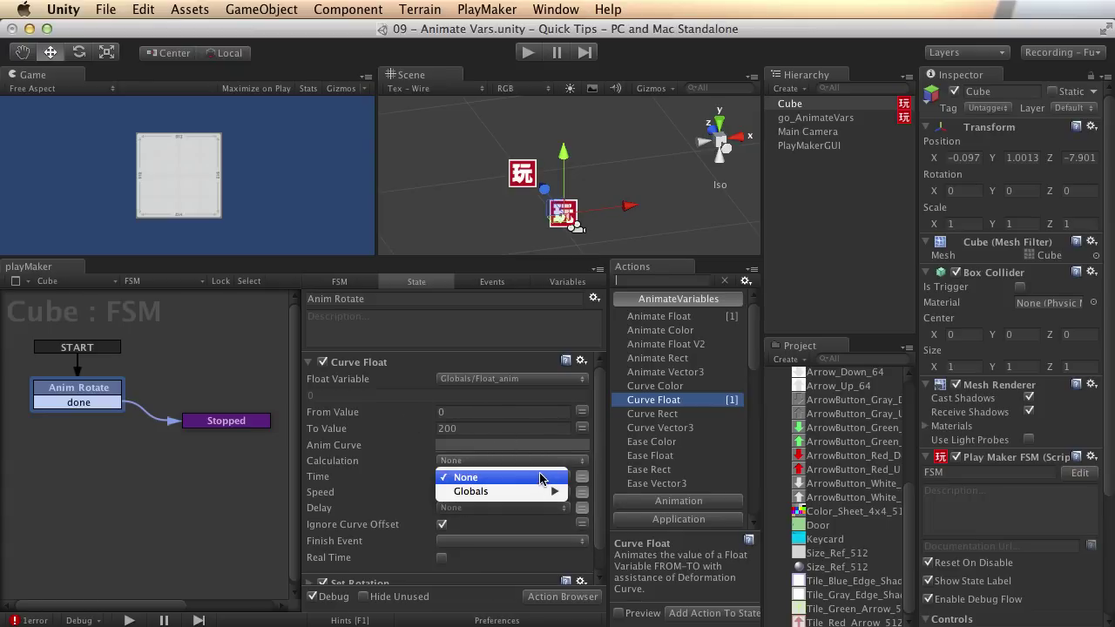
{"action": "mouse_move", "coordinate": [538, 495]}
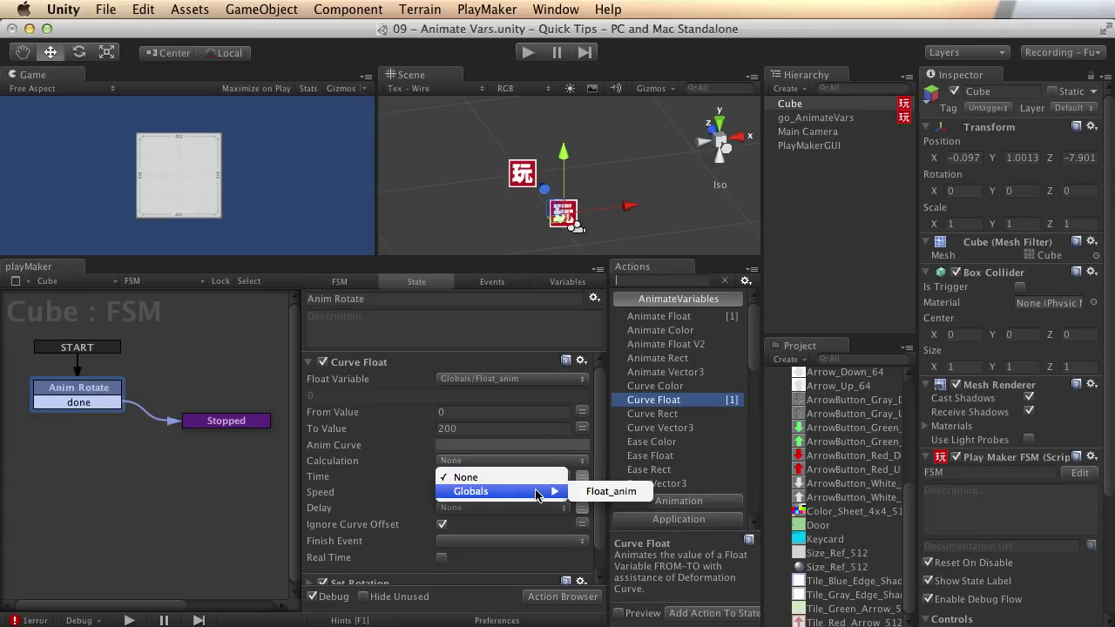
{"action": "left_click", "coordinate": [484, 476]}
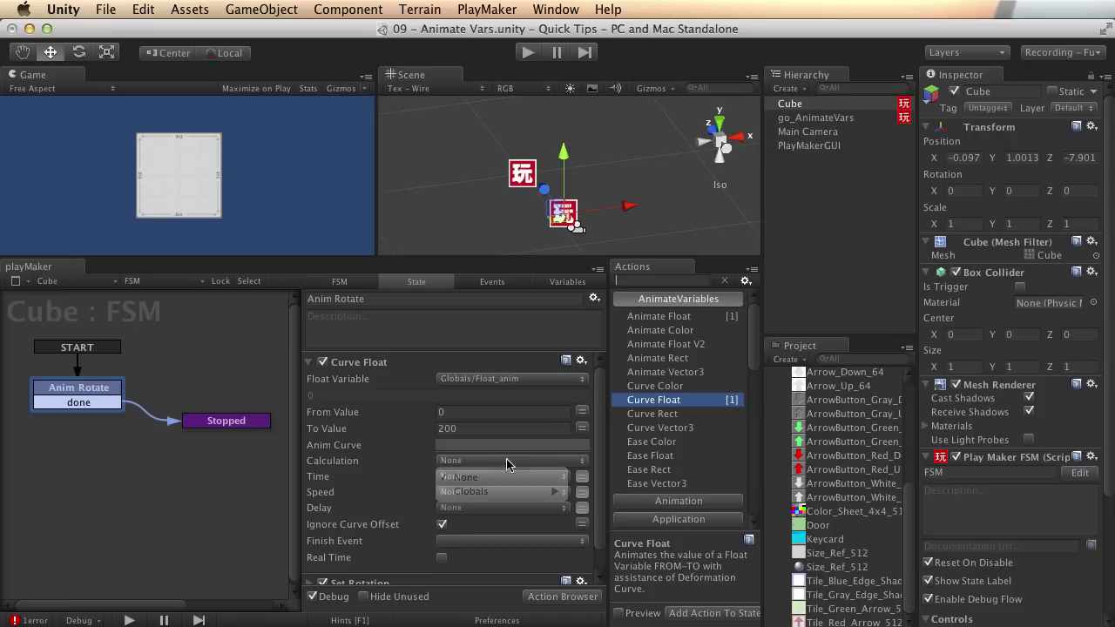
{"action": "left_click", "coordinate": [581, 477]}
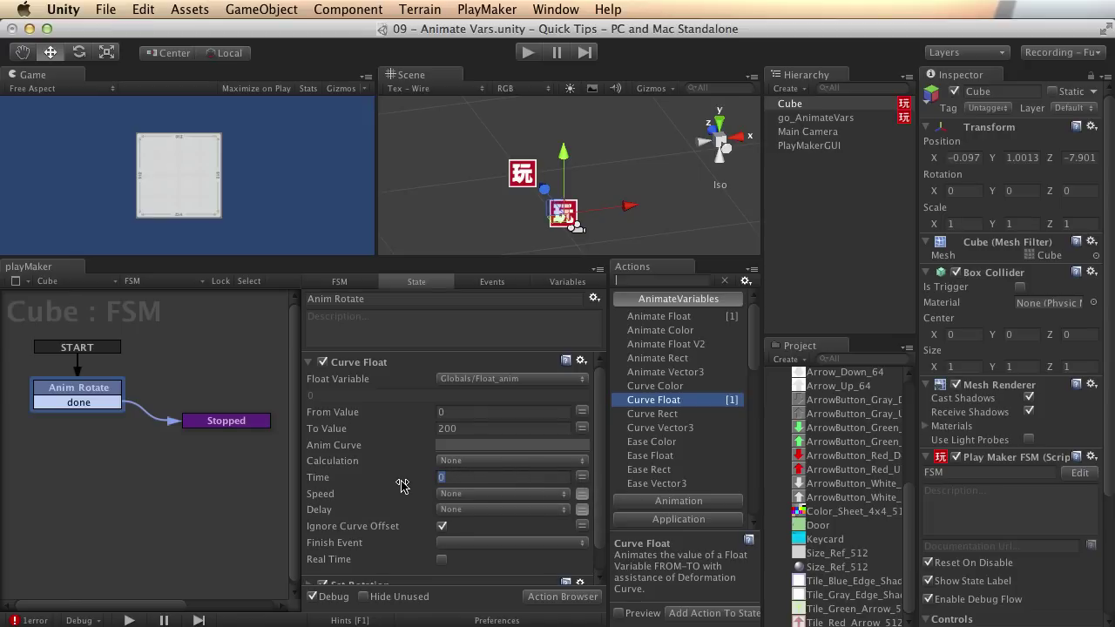
{"action": "left_click", "coordinate": [581, 478]}
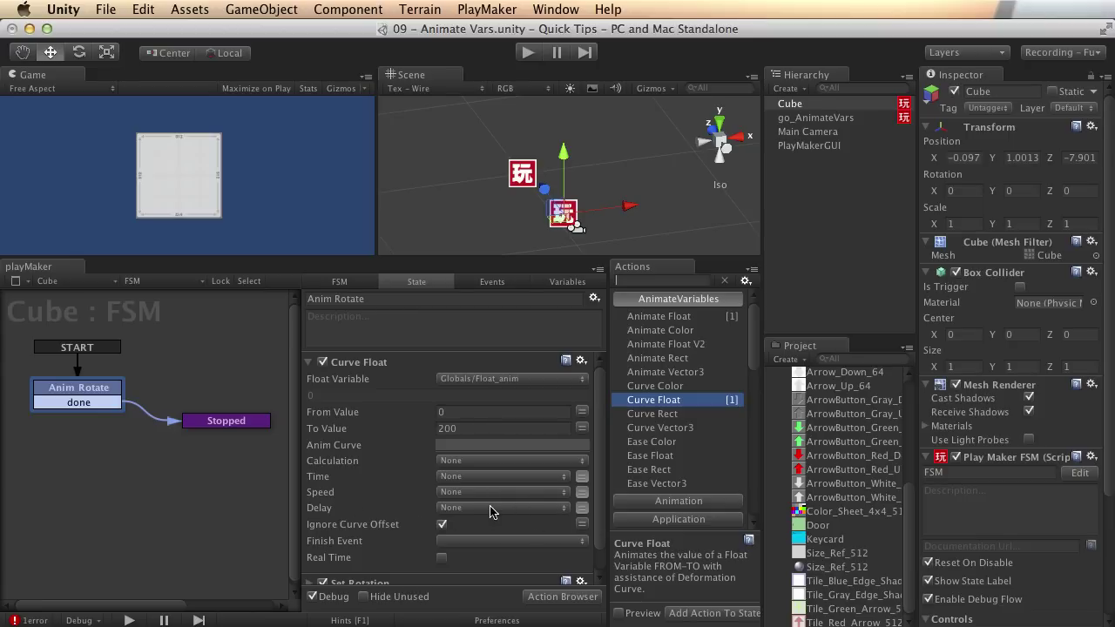
{"action": "left_click", "coordinate": [524, 541]}
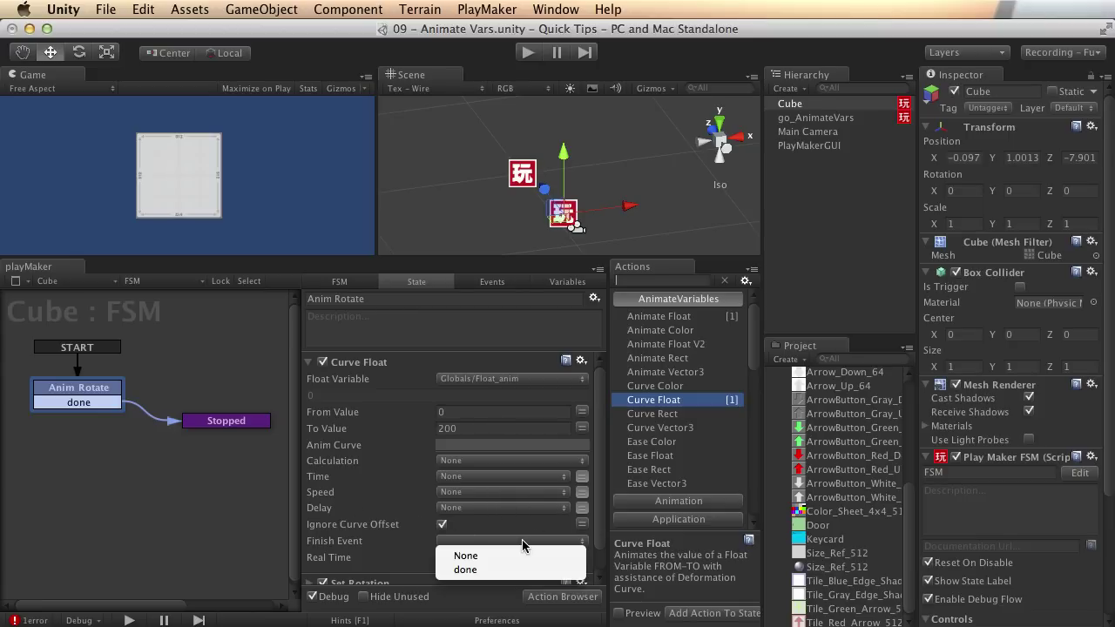
{"action": "left_click", "coordinate": [498, 520]}
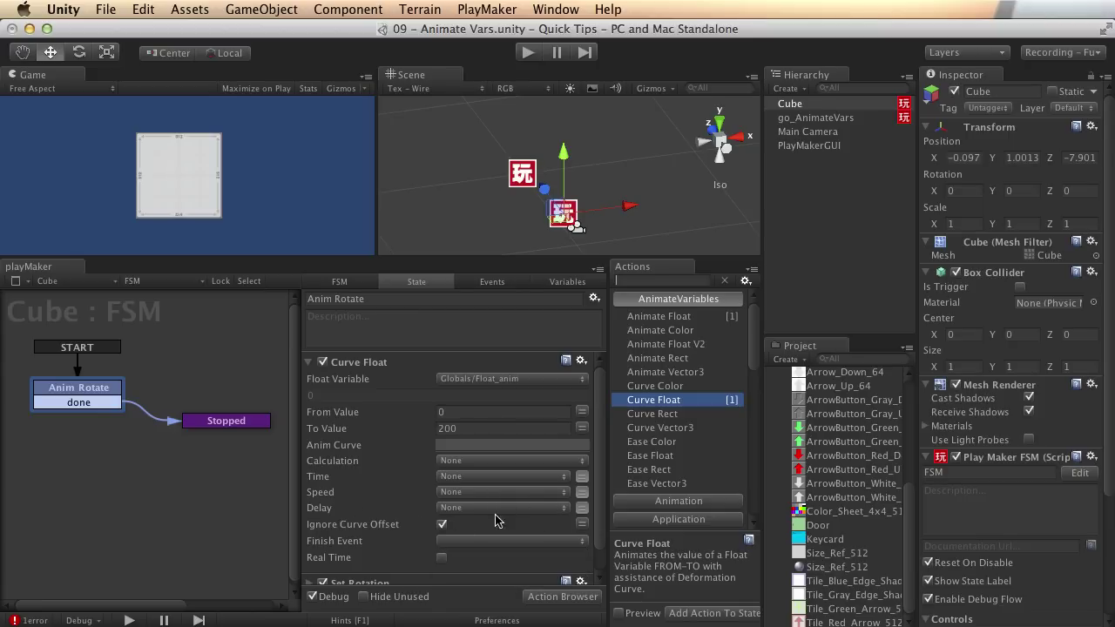
- Enable Real Time and apply the ease-out preset to the Anim Curve
{"action": "left_click", "coordinate": [441, 558]}
{"action": "left_click", "coordinate": [523, 445]}
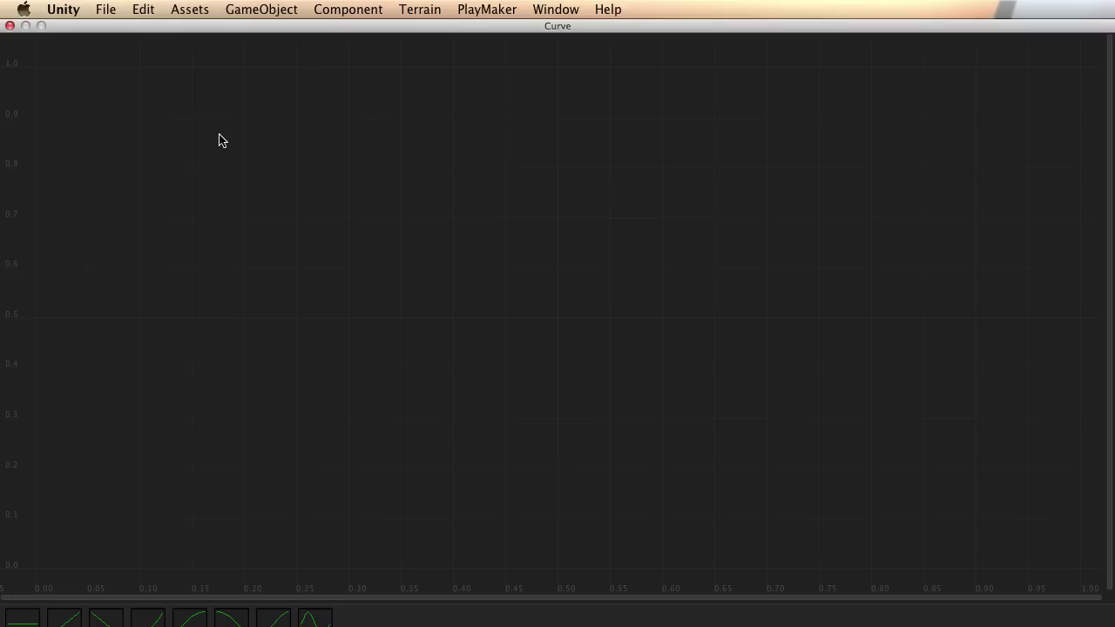
{"action": "left_click", "coordinate": [190, 621]}
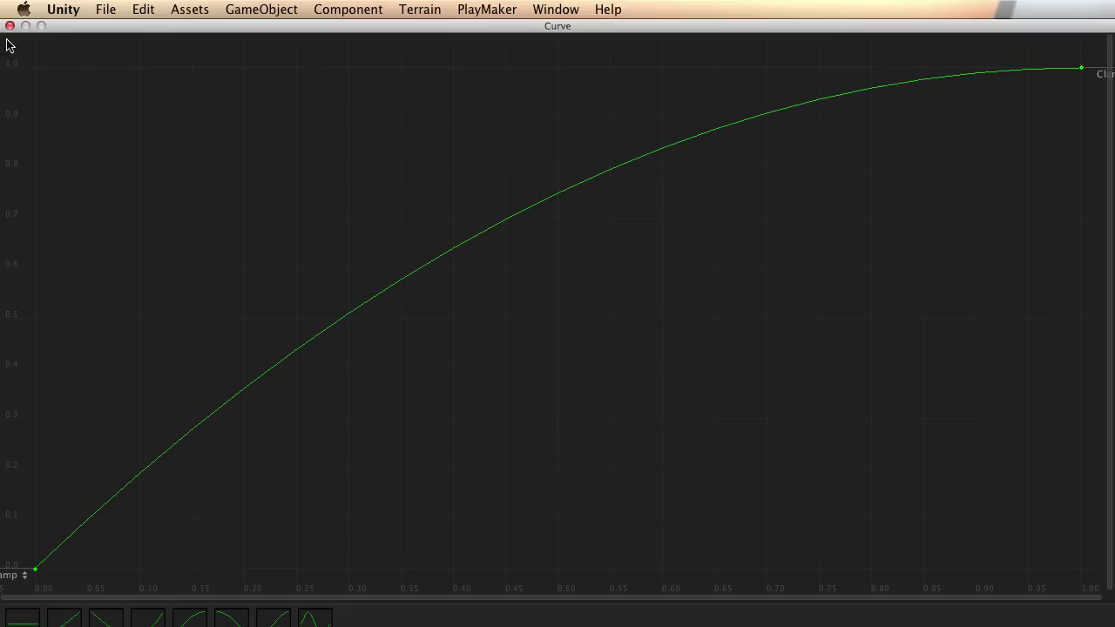
{"action": "scroll", "coordinate": [728, 222], "scroll_direction": "down", "scroll_amount": 2}
{"action": "scroll", "coordinate": [601, 221], "scroll_direction": "down", "scroll_amount": 8}
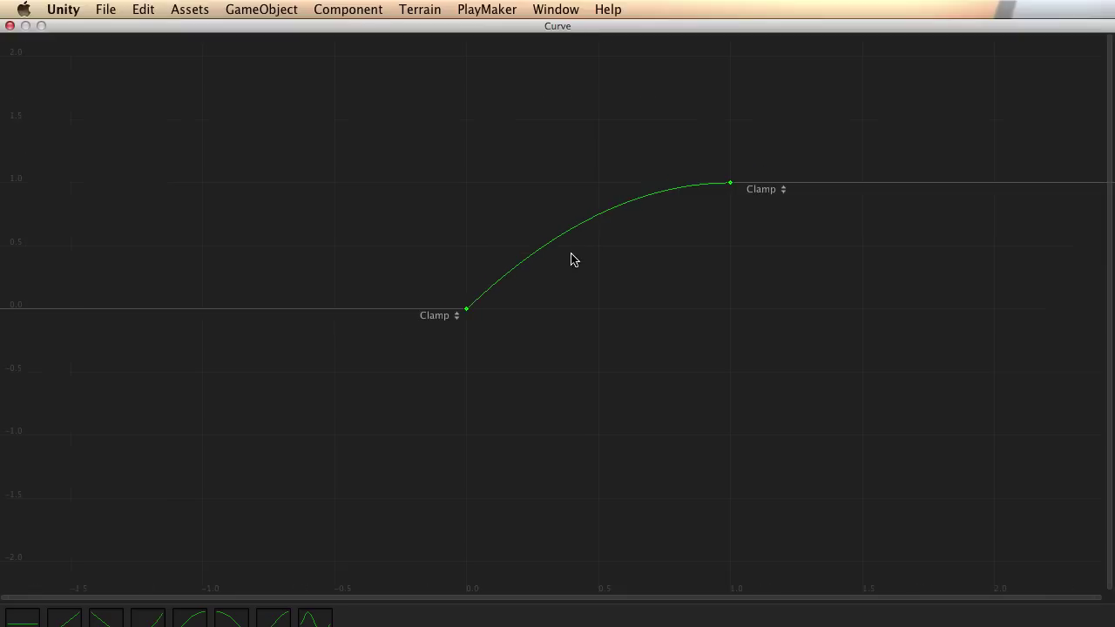
- Drag the curve's end key up to about value 50 at time 5
{"action": "middle_click_drag", "start_coordinate": [601, 221], "coordinate": [386, 393]}
{"action": "left_click_drag", "start_coordinate": [430, 370], "coordinate": [480, 62]}
{"action": "scroll", "coordinate": [528, 267], "scroll_direction": "down", "scroll_amount": 8}
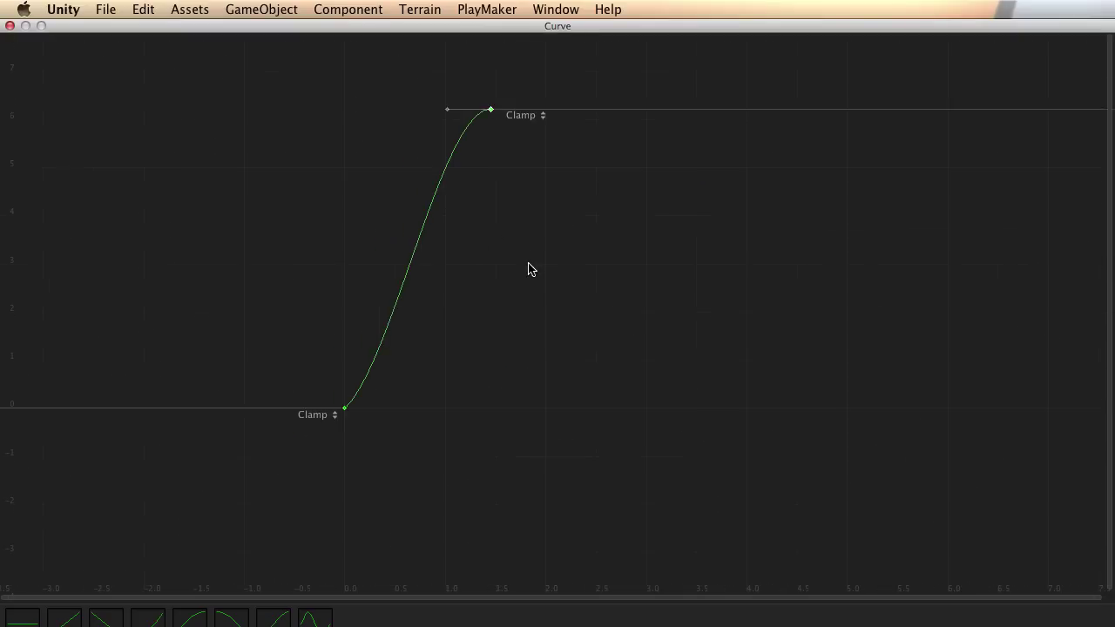
{"action": "scroll", "coordinate": [492, 351], "scroll_direction": "down", "scroll_amount": 5}
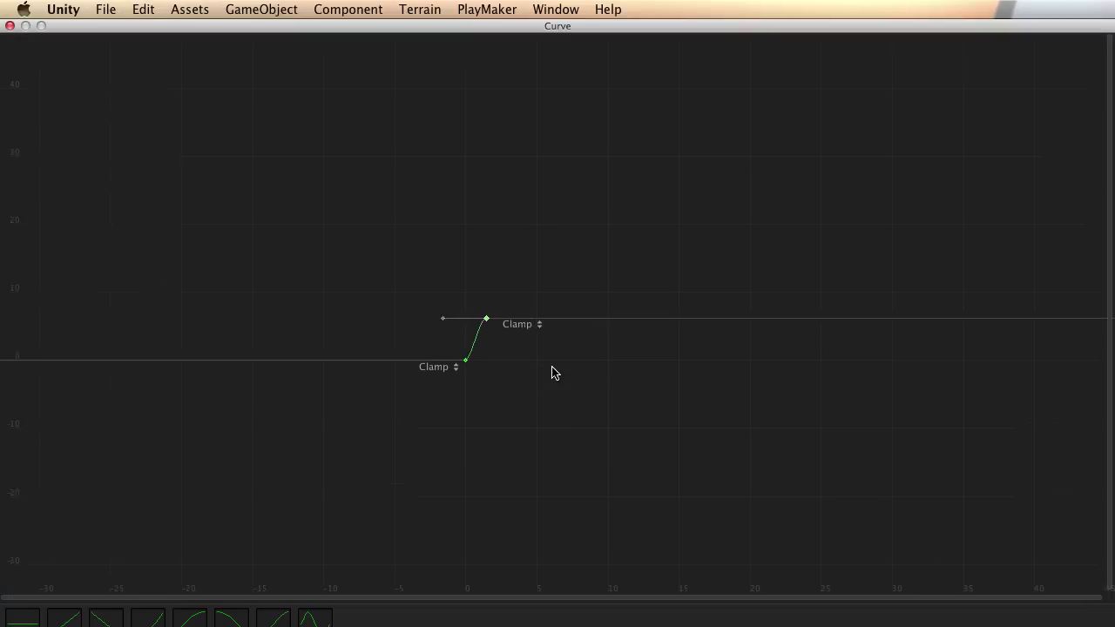
{"action": "left_click_drag", "start_coordinate": [446, 403], "coordinate": [493, 109]}
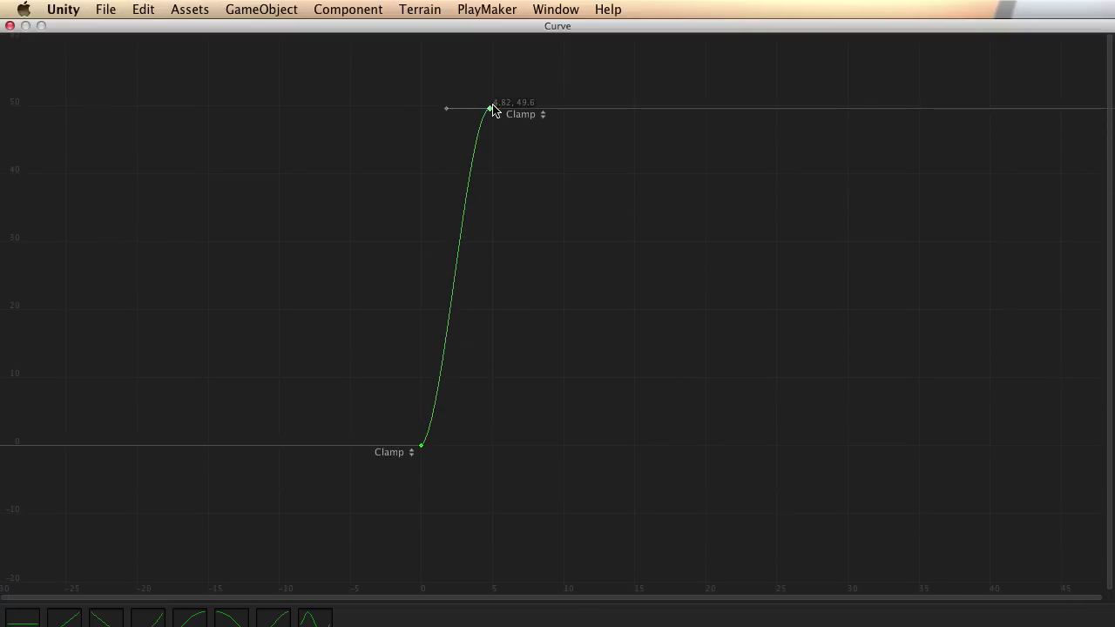
{"action": "left_click", "coordinate": [10, 25]}
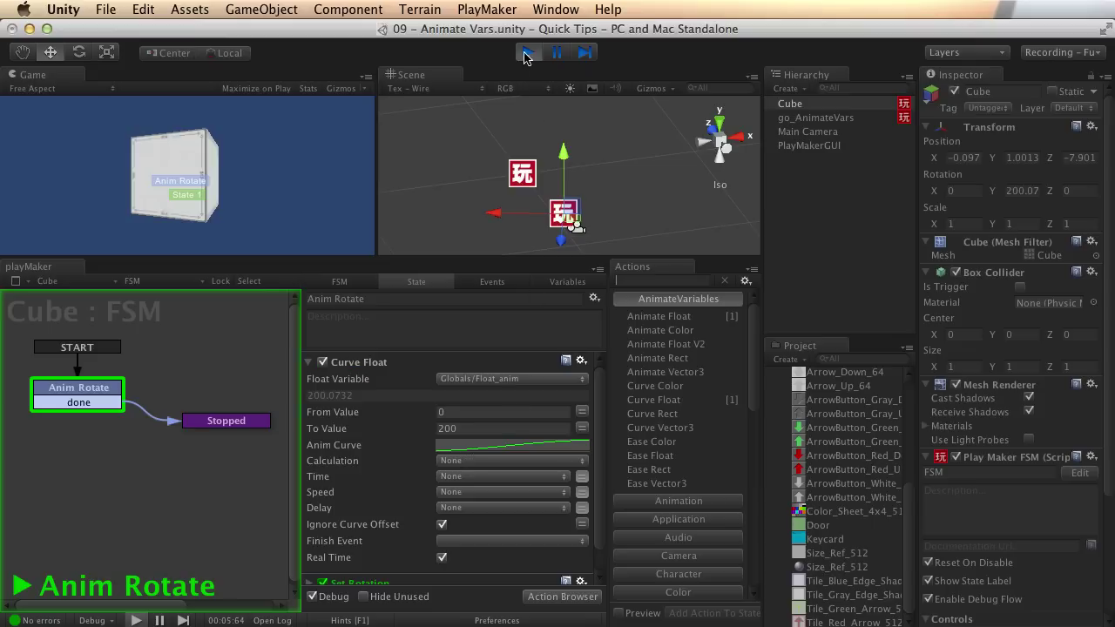
- Stop play, set Calculation to Subtract From Value and preview the cube's rotation
{"action": "key", "text": "super+p"}
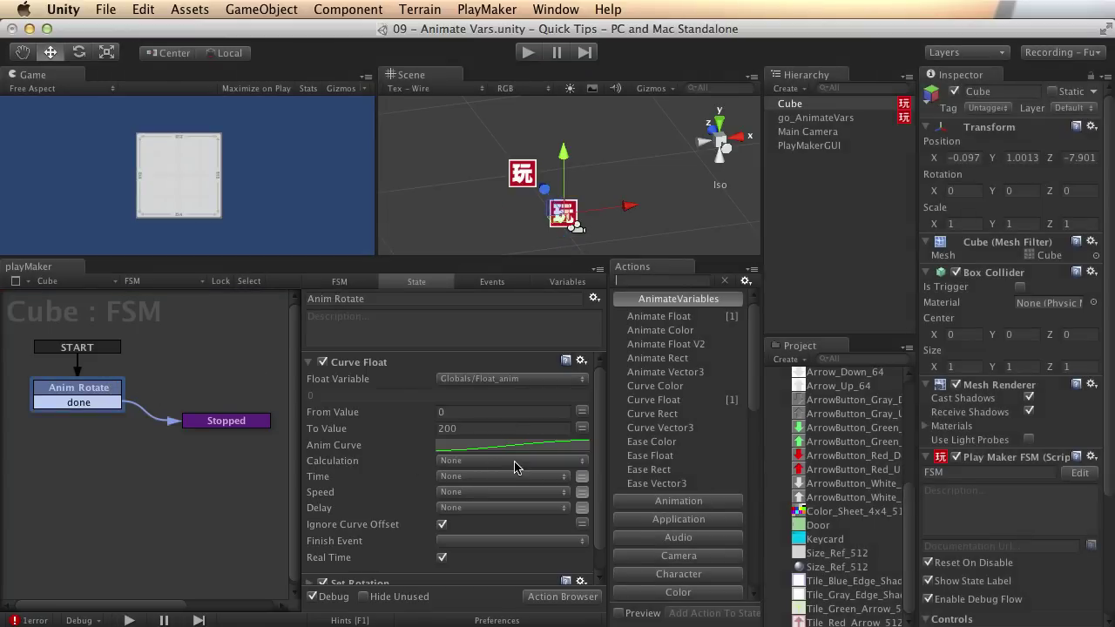
{"action": "left_click", "coordinate": [505, 461]}
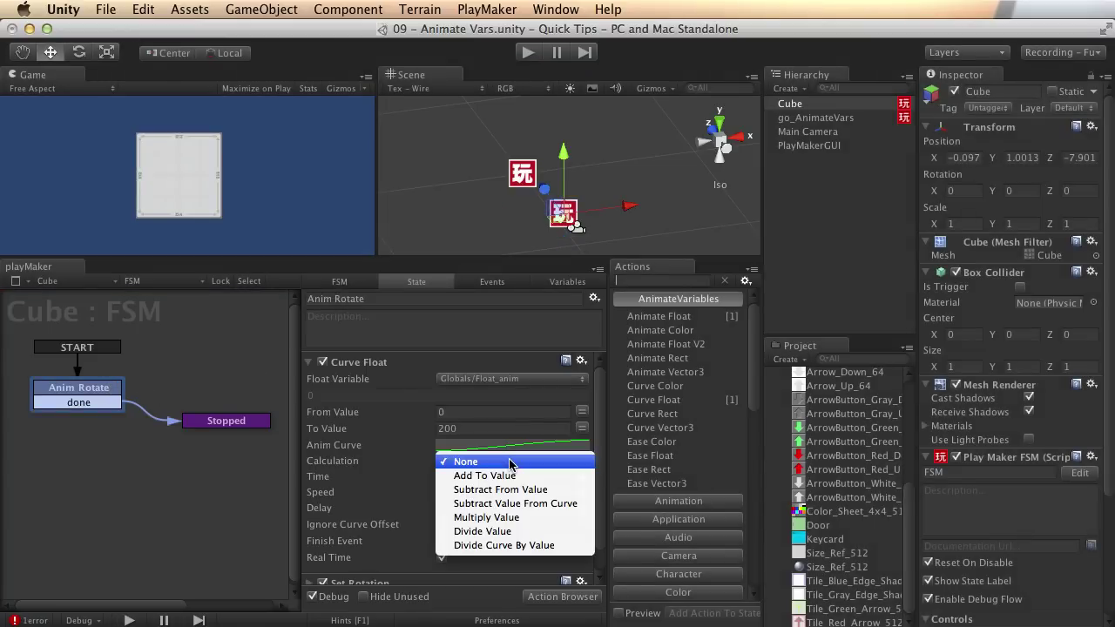
{"action": "left_click", "coordinate": [547, 490]}
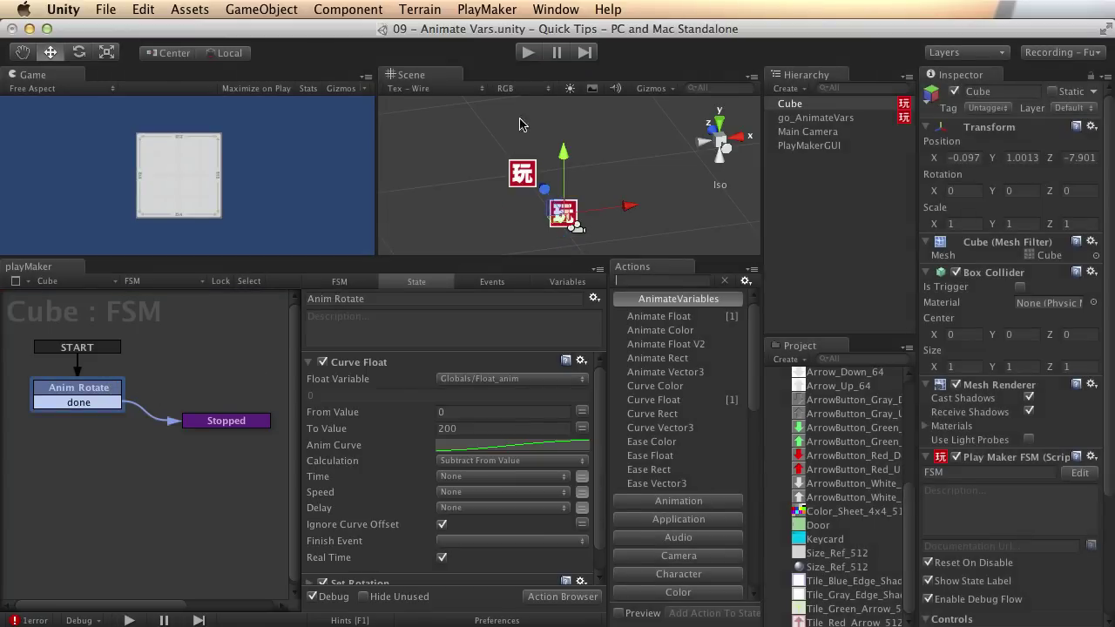
{"action": "left_click", "coordinate": [527, 53]}
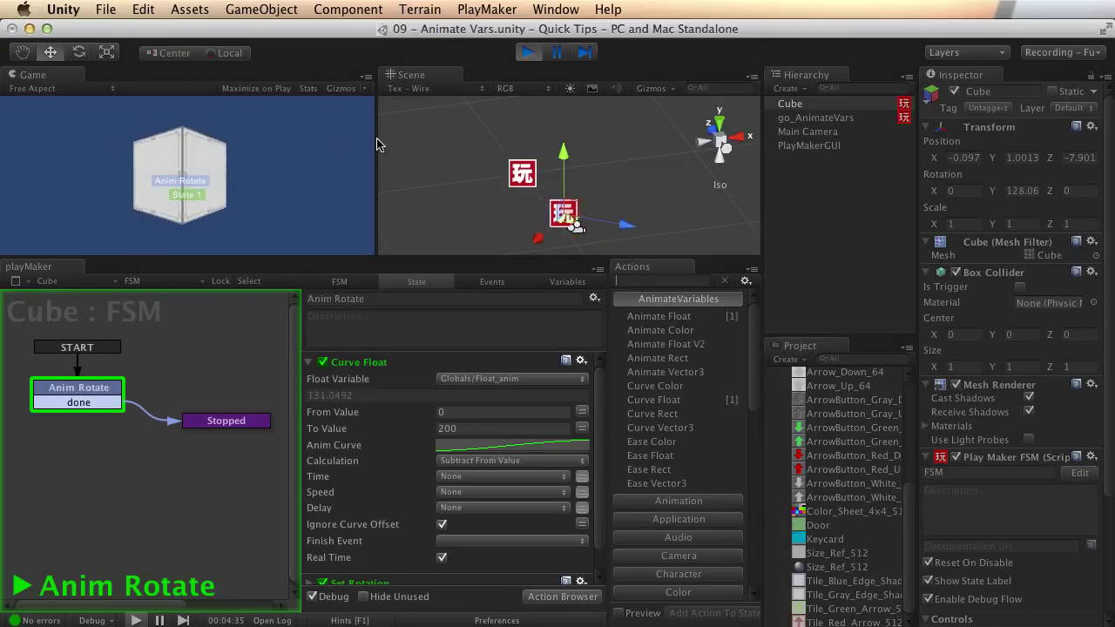
{"action": "left_click", "coordinate": [528, 54]}
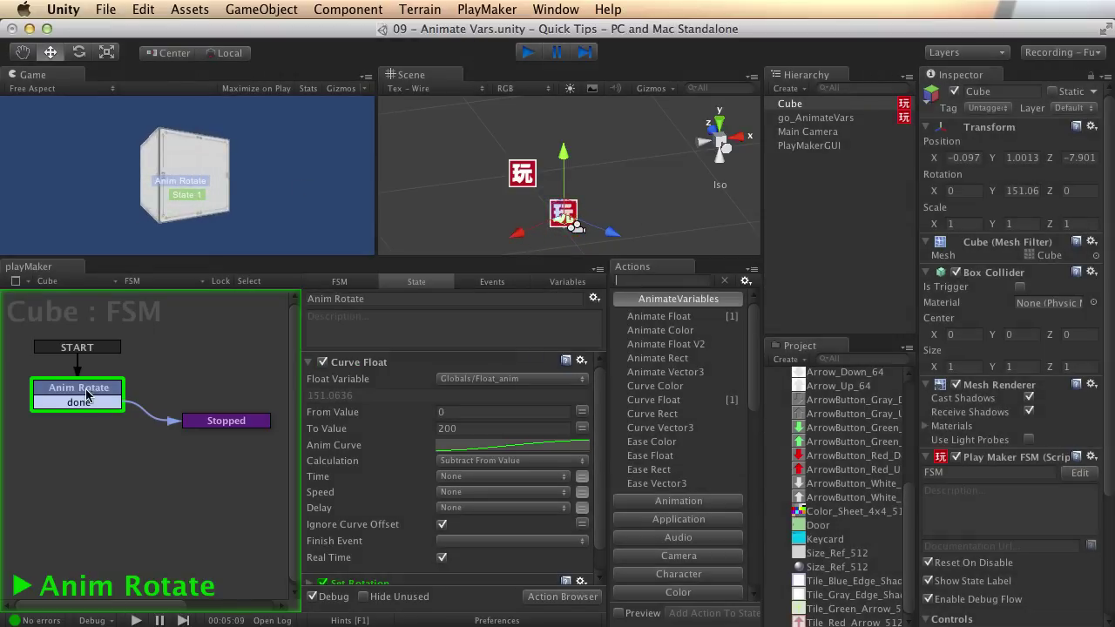
- Switch Calculation to Divide Value and preview the rotation
{"action": "left_click", "coordinate": [519, 461]}
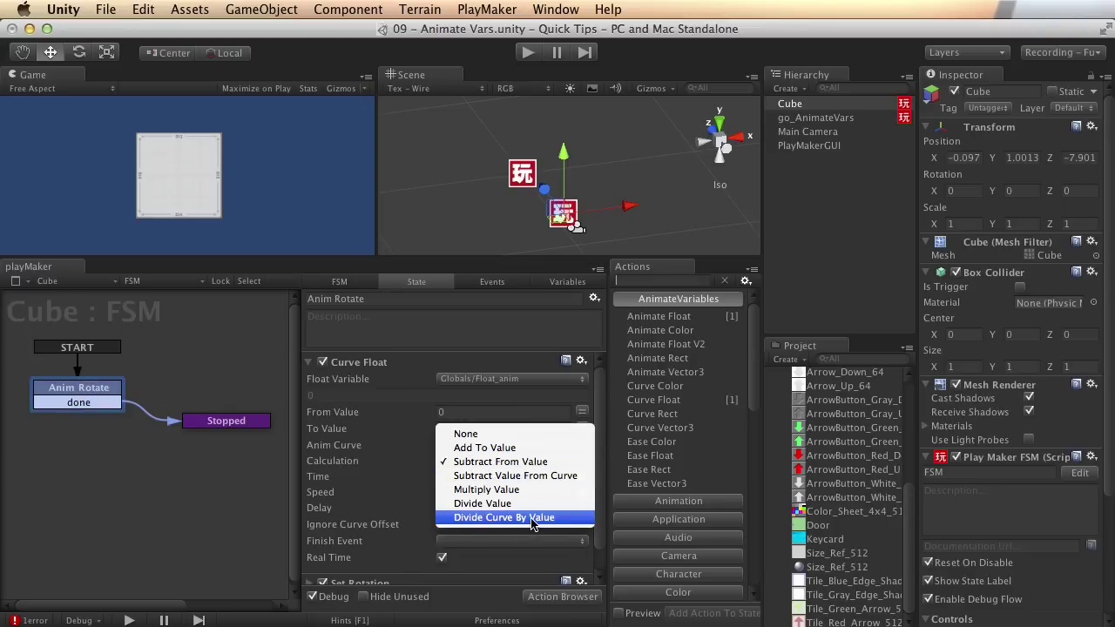
{"action": "left_click", "coordinate": [522, 503]}
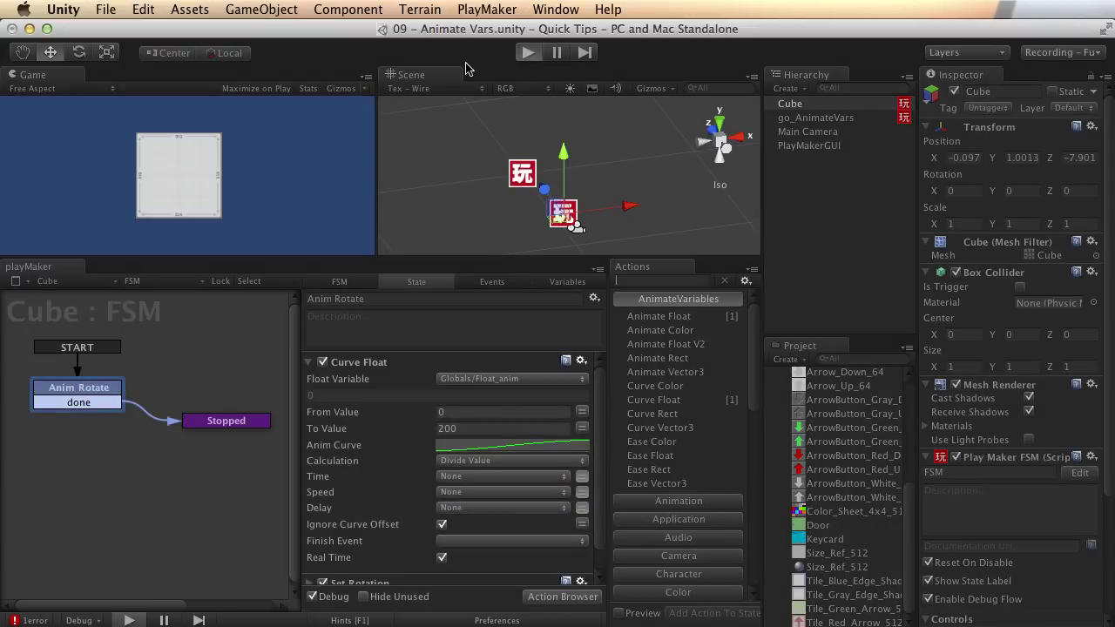
{"action": "key", "text": "super+p"}
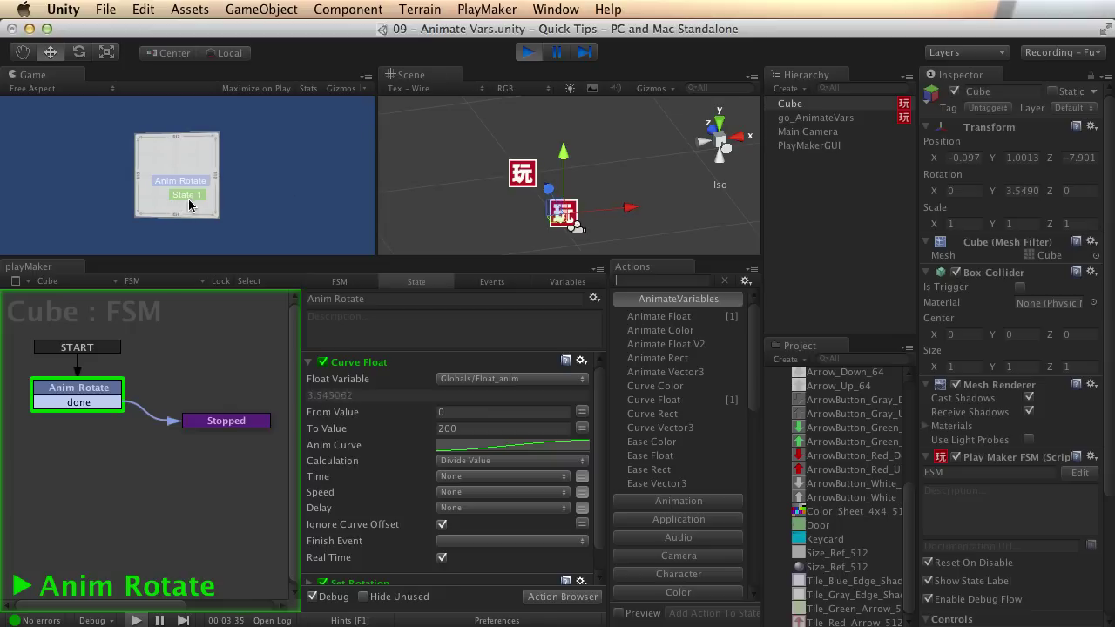
{"action": "left_click", "coordinate": [528, 52]}
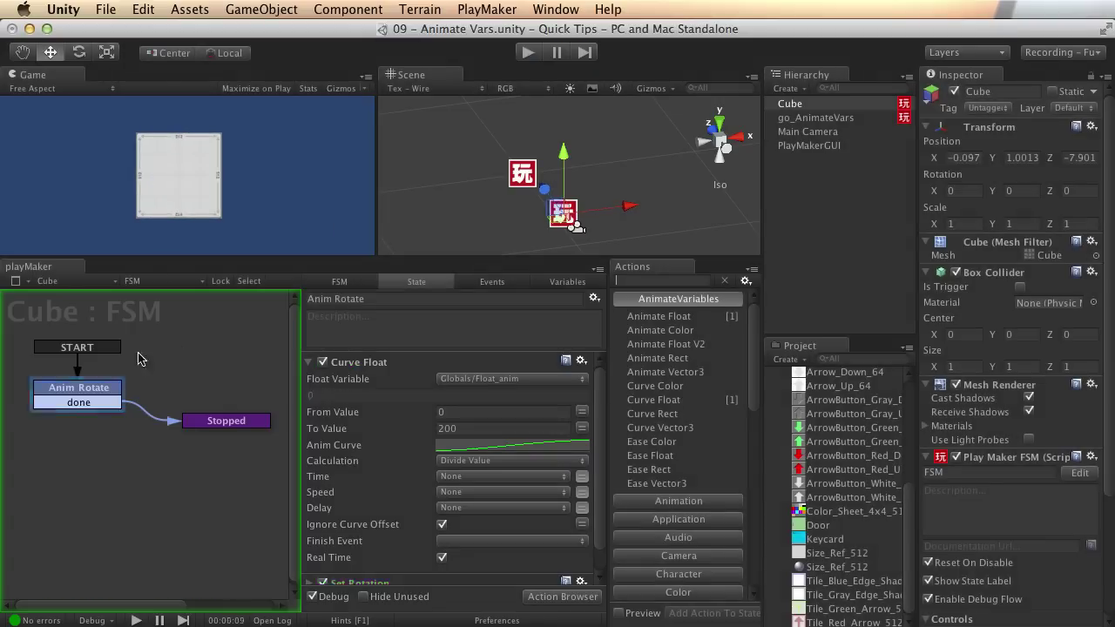
- Switch Calculation to Multiply Value and preview the rotation
{"action": "left_click", "coordinate": [512, 462]}
{"action": "left_click", "coordinate": [505, 448]}
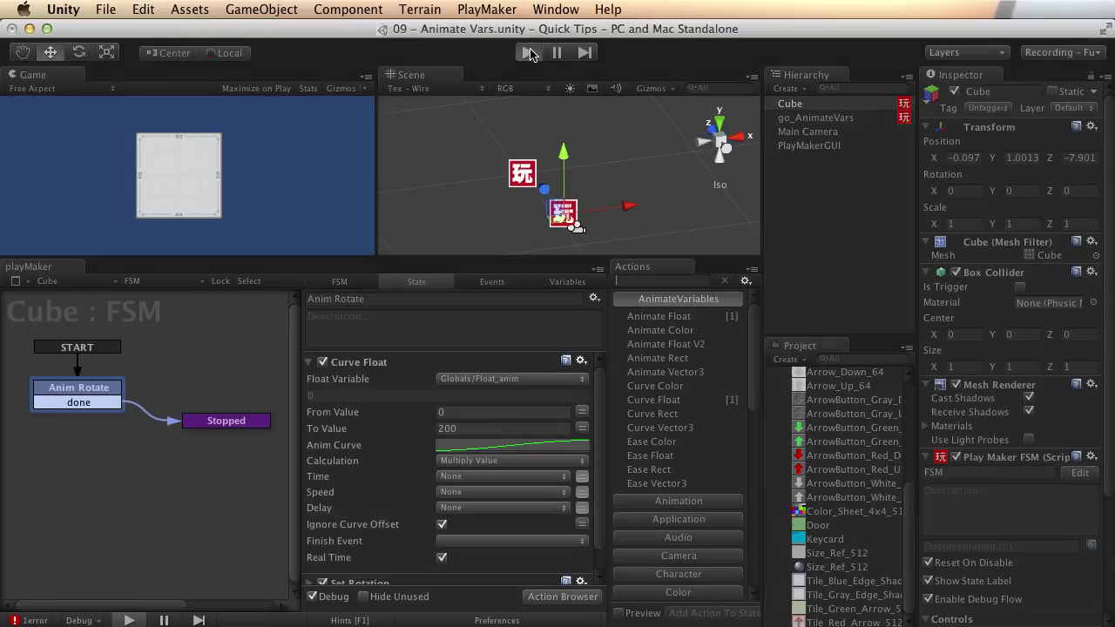
{"action": "key", "text": "super+p"}
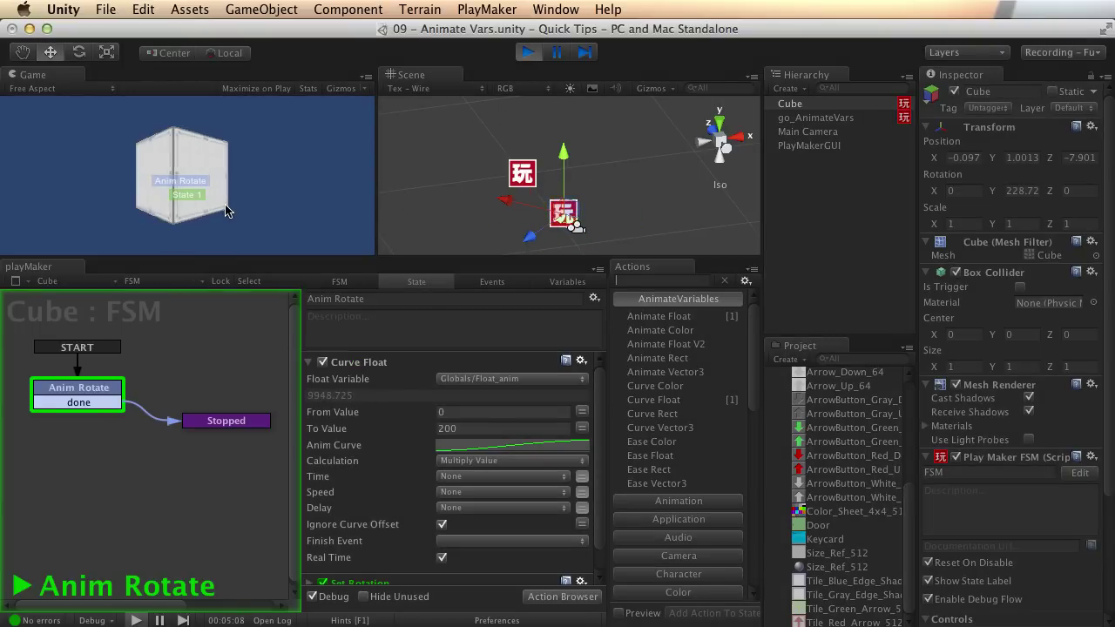
{"action": "left_click", "coordinate": [528, 53]}
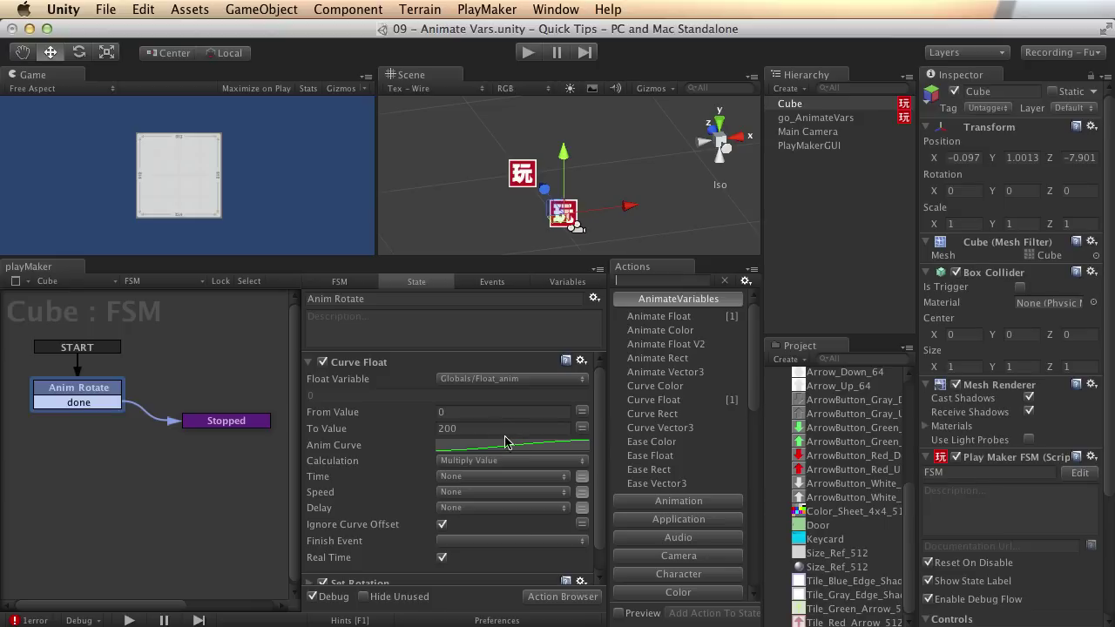
{"action": "left_click", "coordinate": [489, 427]}
{"action": "right_click", "coordinate": [375, 362]}
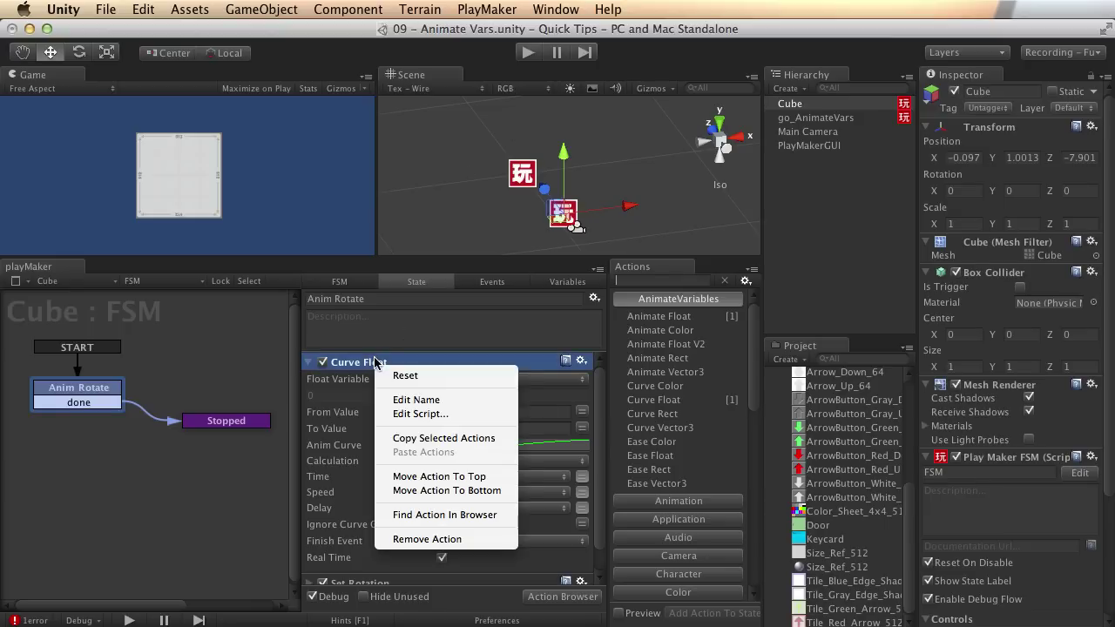
- Remove Curve Float and add Animate Float V2, checking its empty curve
{"action": "left_click", "coordinate": [441, 539]}
{"action": "left_click", "coordinate": [693, 318]}
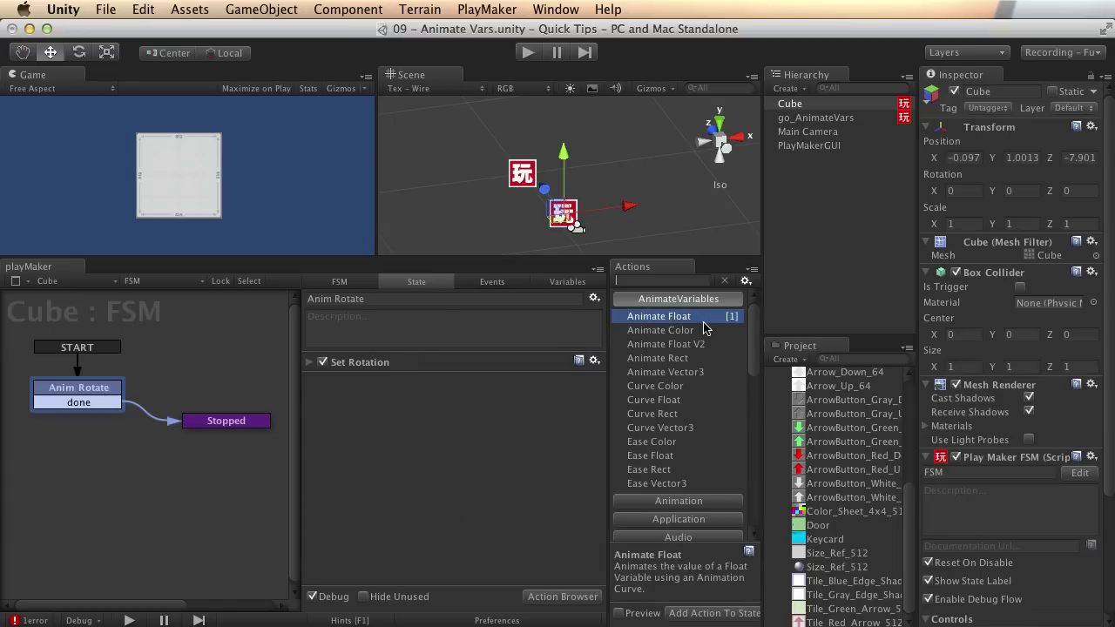
{"action": "double_click", "coordinate": [676, 345]}
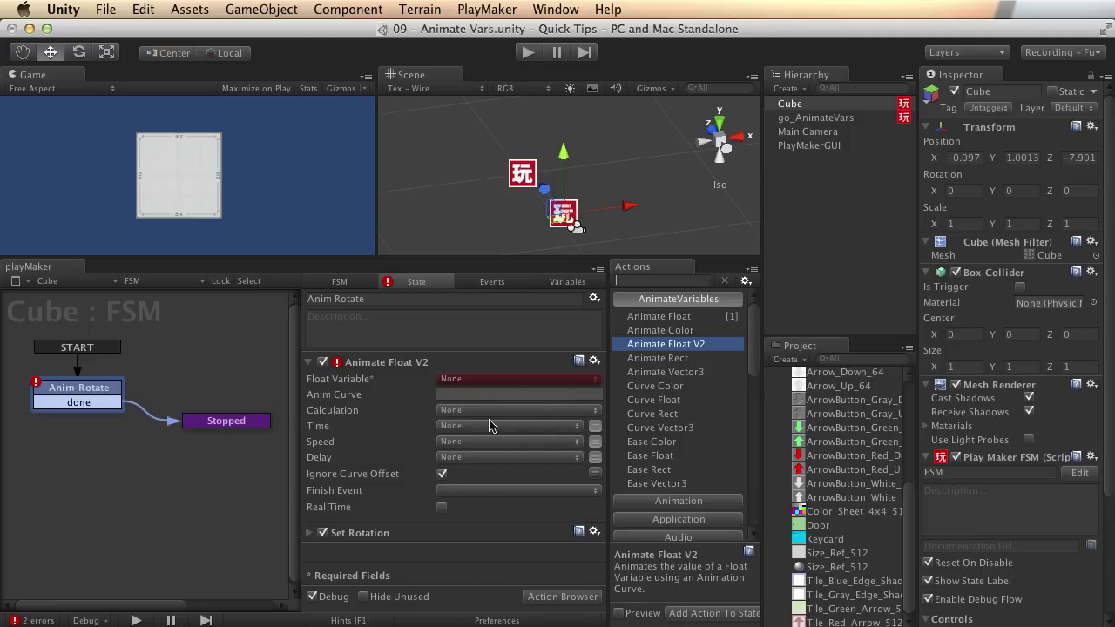
{"action": "left_click", "coordinate": [508, 397]}
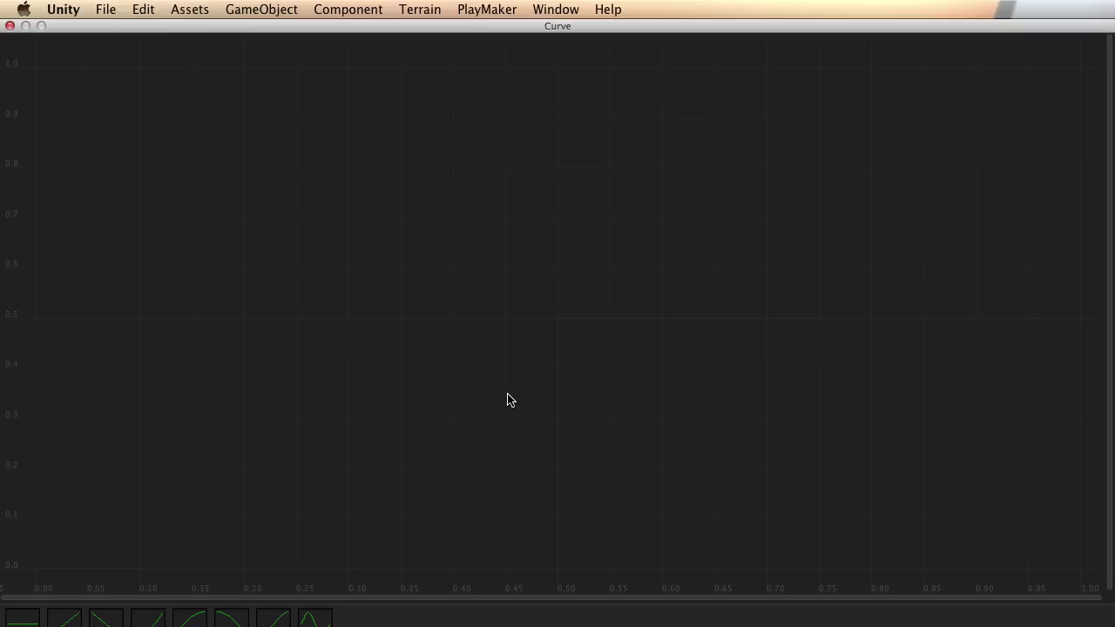
{"action": "left_click", "coordinate": [10, 25]}
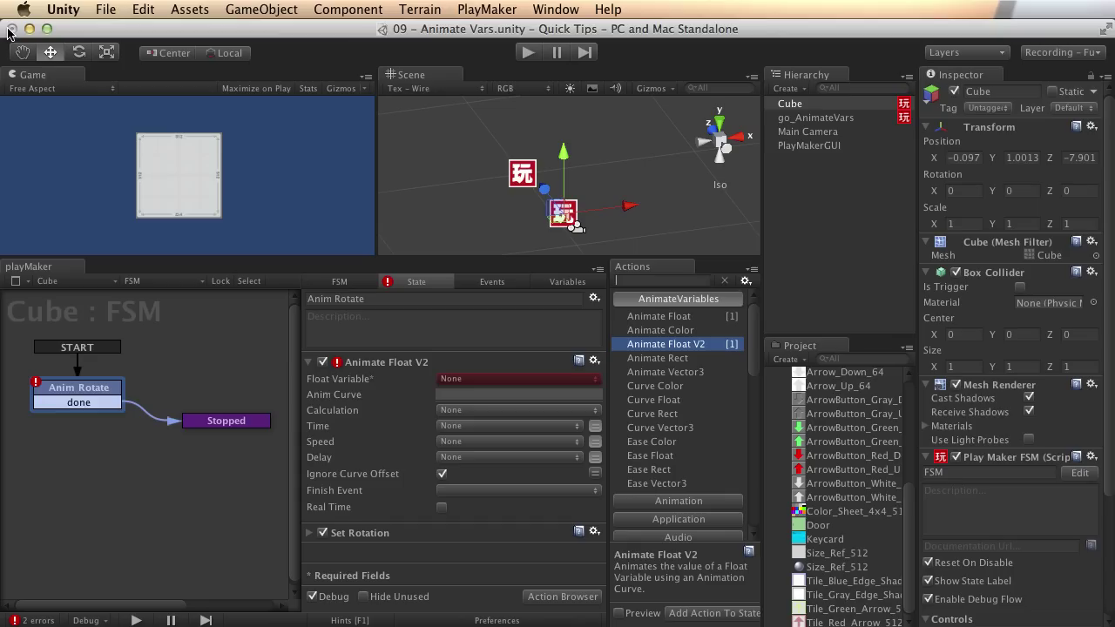
- Remove the Animate Float V2 action, leaving only Set Rotation
{"action": "left_click", "coordinate": [366, 366]}
{"action": "right_click", "coordinate": [375, 361]}
{"action": "left_click", "coordinate": [423, 541]}
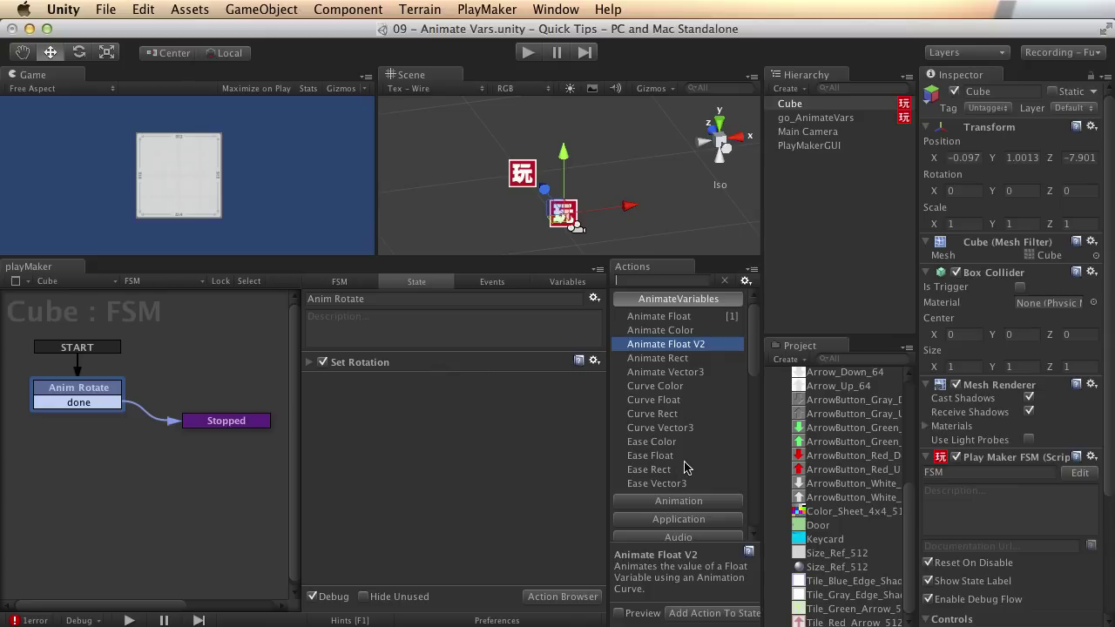
- Add an Ease Float action with To Value 200 driving Globals/Float_anim
{"action": "left_click", "coordinate": [655, 456]}
{"action": "double_click", "coordinate": [647, 457]}
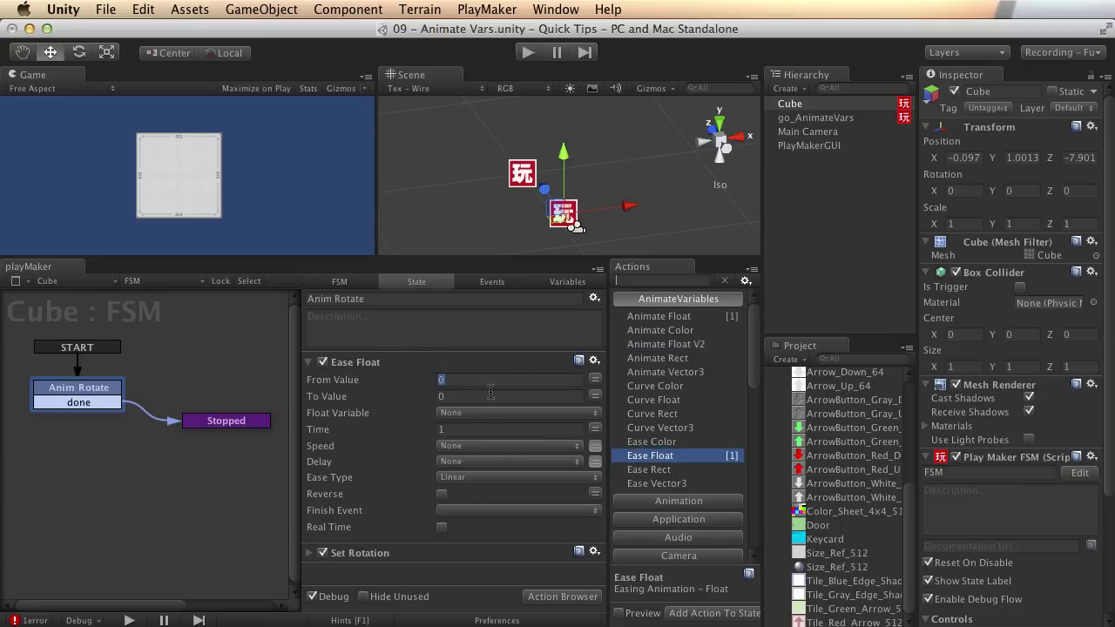
{"action": "left_click", "coordinate": [423, 398]}
{"action": "left_click", "coordinate": [541, 417]}
{"action": "mouse_move", "coordinate": [593, 428]}
{"action": "left_click", "coordinate": [640, 427]}
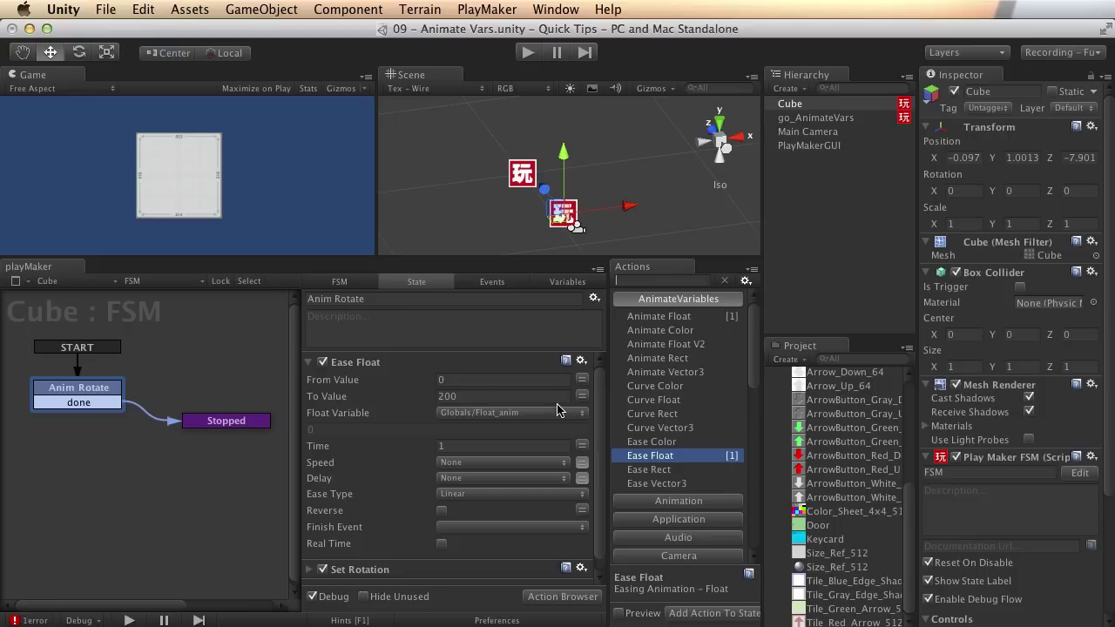
- Set Ease Float's Time to 5 and tick Real Time, leaving Reverse off
{"action": "left_click", "coordinate": [463, 445]}
{"action": "scroll", "coordinate": [522, 423], "scroll_direction": "down", "scroll_amount": 1}
{"action": "left_click", "coordinate": [442, 534]}
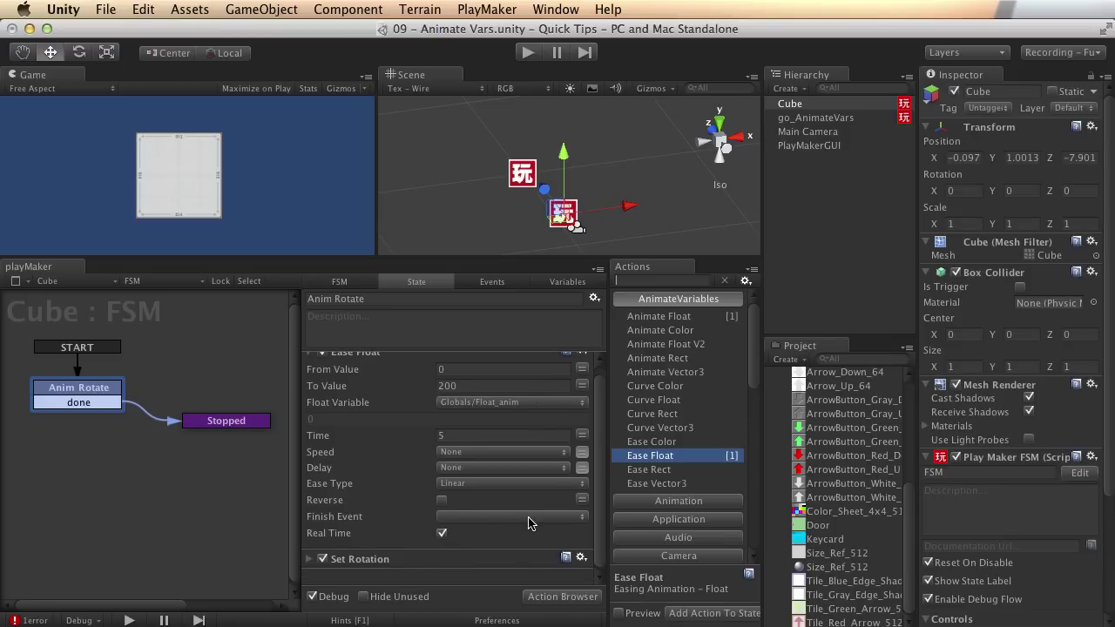
{"action": "left_click", "coordinate": [441, 502]}
{"action": "left_click", "coordinate": [442, 502]}
{"action": "left_click", "coordinate": [519, 484]}
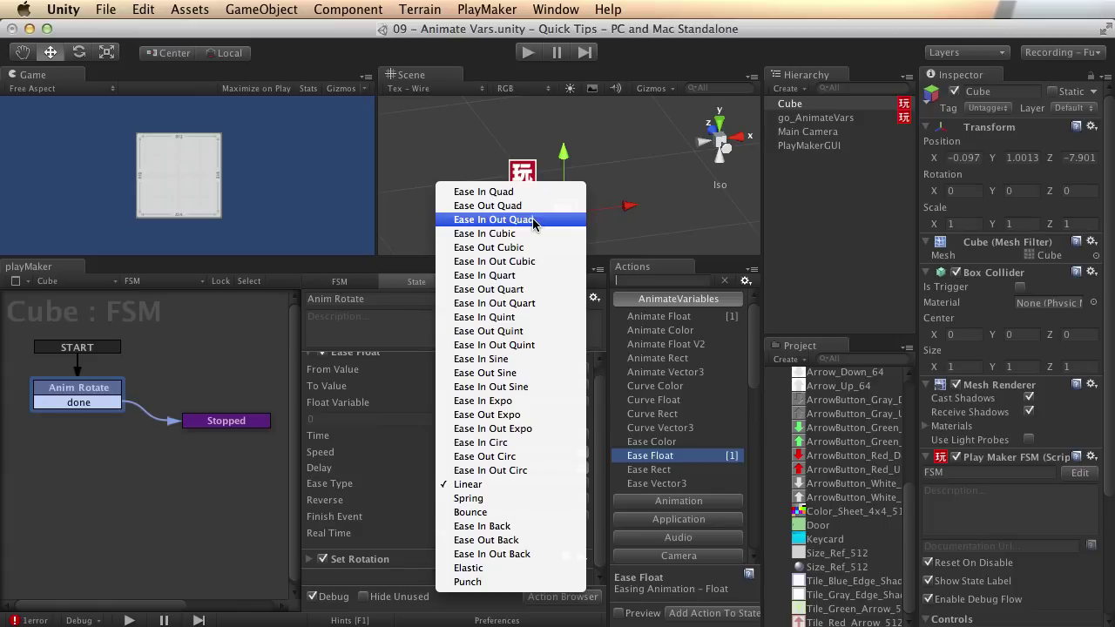
- Set the easing to Ease In Out Quad and preview the cube's rotation
{"action": "left_click", "coordinate": [534, 221]}
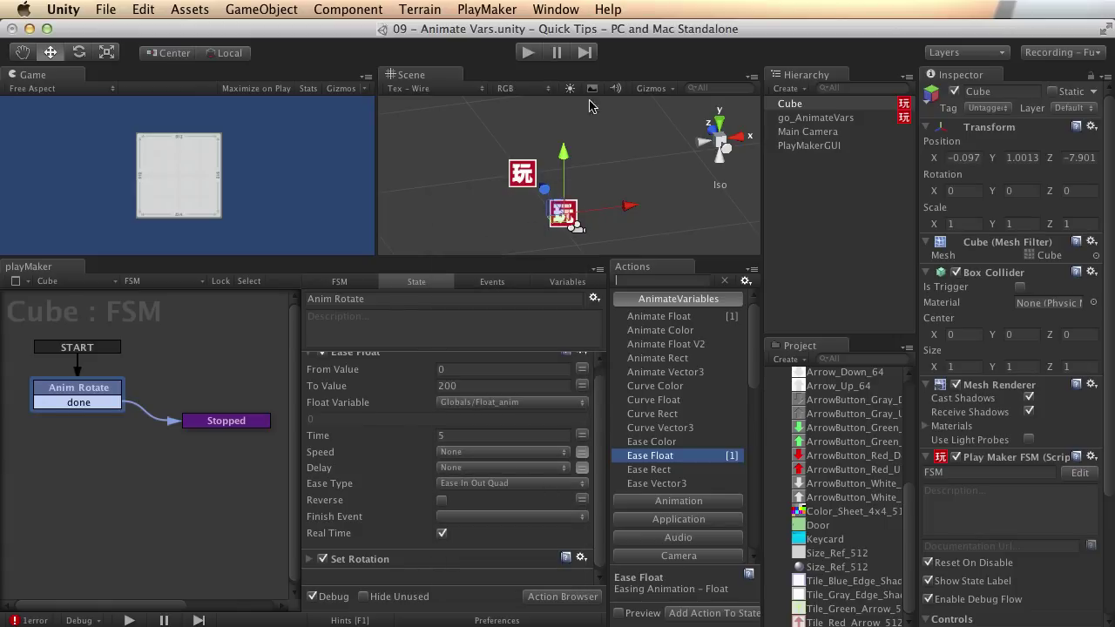
{"action": "left_click", "coordinate": [526, 52]}
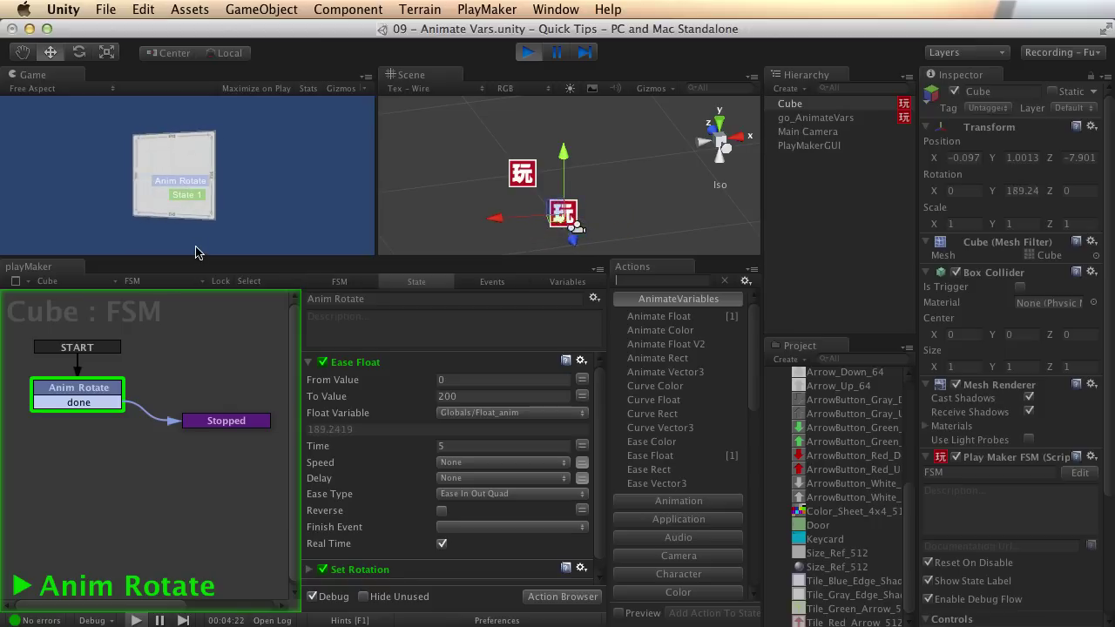
{"action": "left_click", "coordinate": [528, 52]}
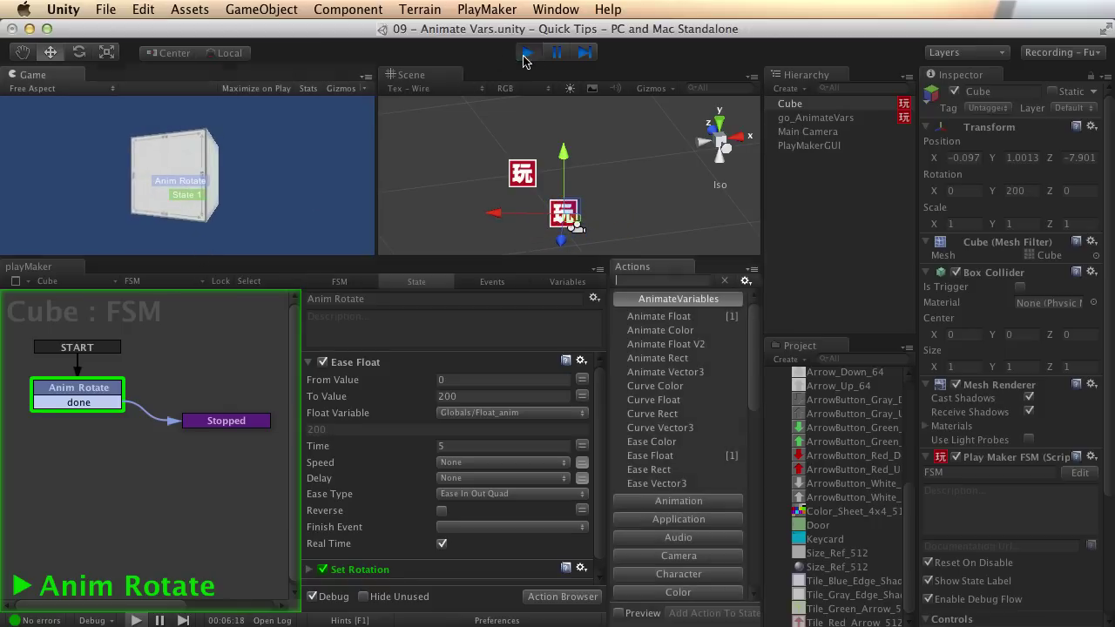
- Switch the easing to Ease In Out Cubic and preview the rotation again
{"action": "left_click", "coordinate": [102, 388]}
{"action": "left_click", "coordinate": [530, 494]}
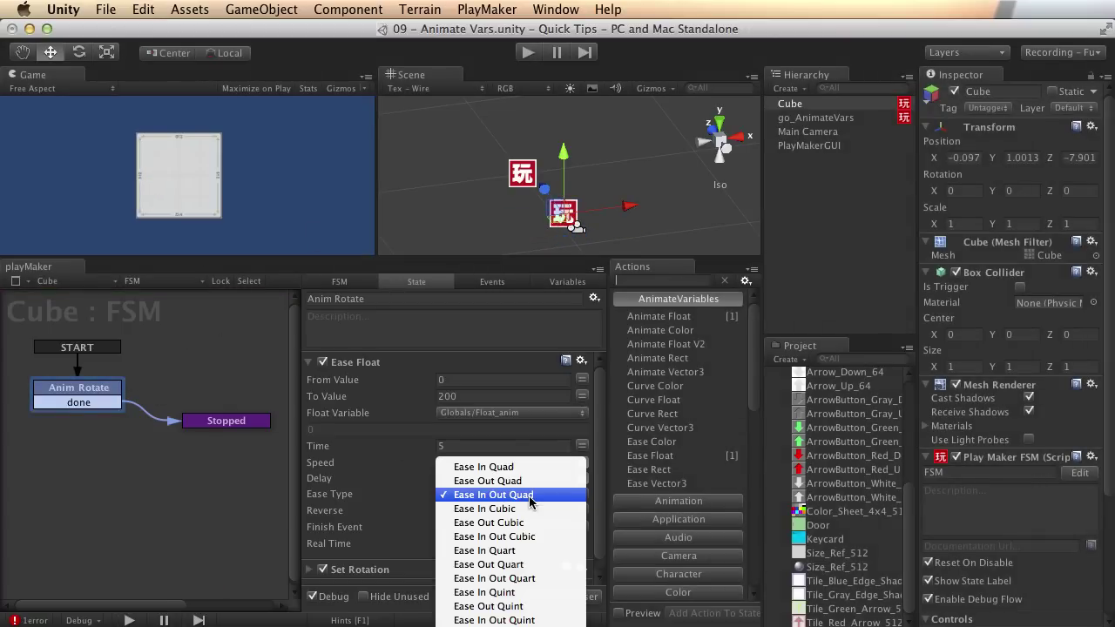
{"action": "left_click", "coordinate": [548, 538]}
{"action": "left_click", "coordinate": [525, 52]}
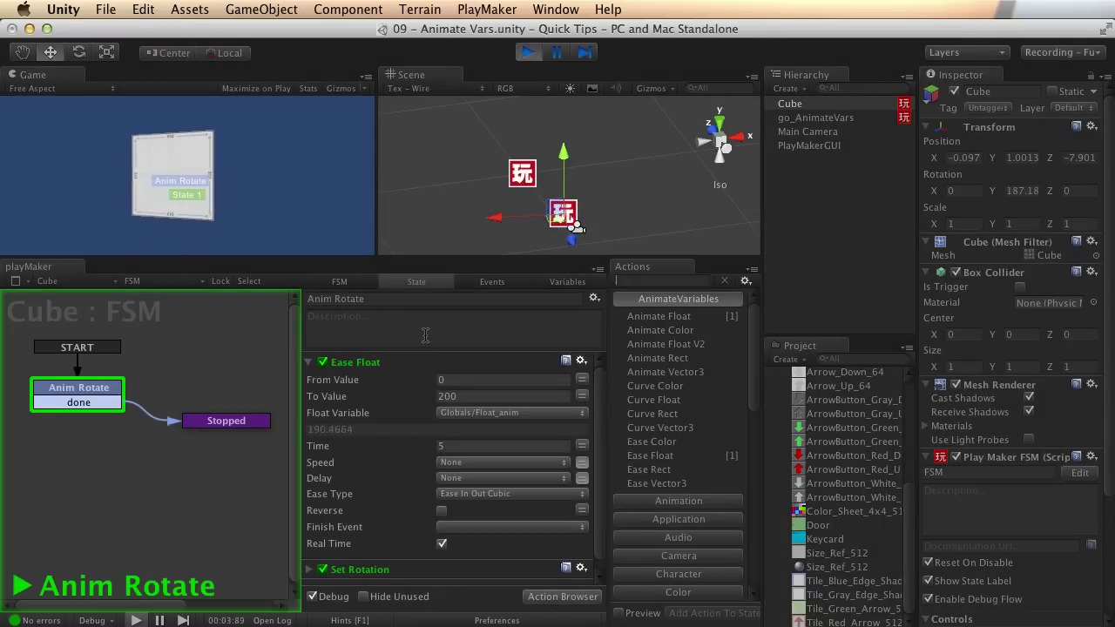
{"action": "left_click", "coordinate": [528, 52]}
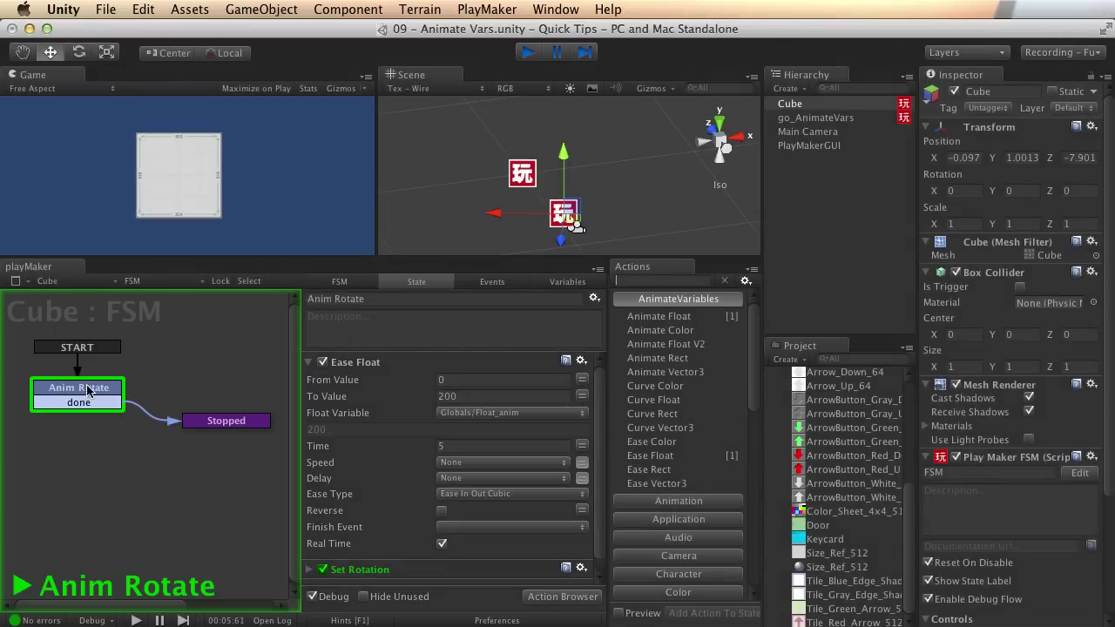
{"action": "left_click", "coordinate": [497, 494]}
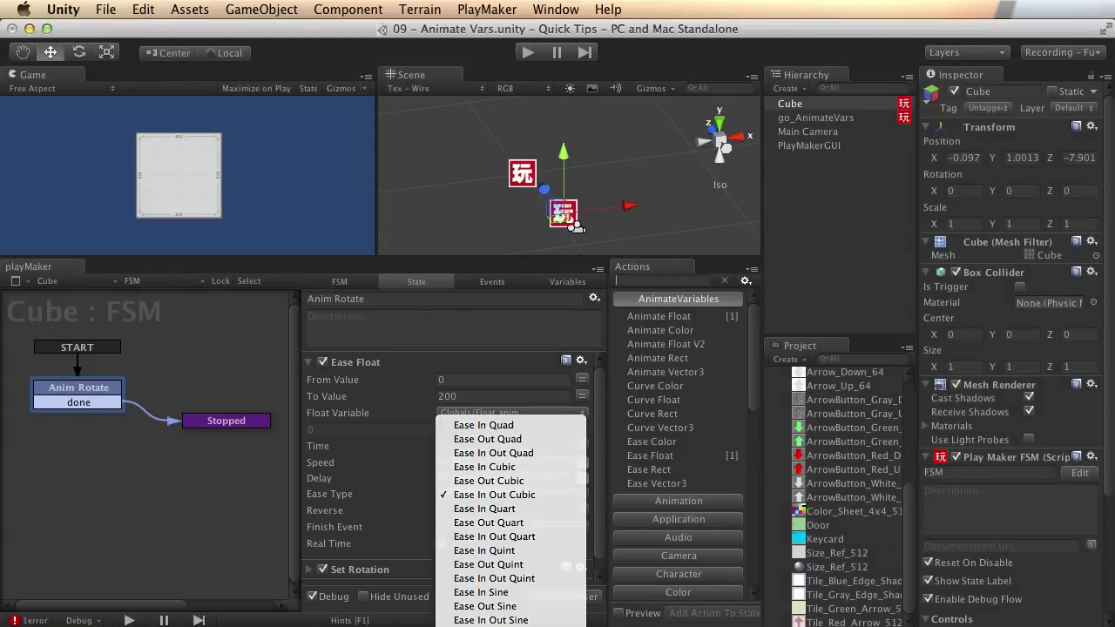
- Try Punch, then Elastic easing, previewing the Elastic rotation in play mode
{"action": "left_click", "coordinate": [497, 494]}
{"action": "left_click", "coordinate": [497, 494]}
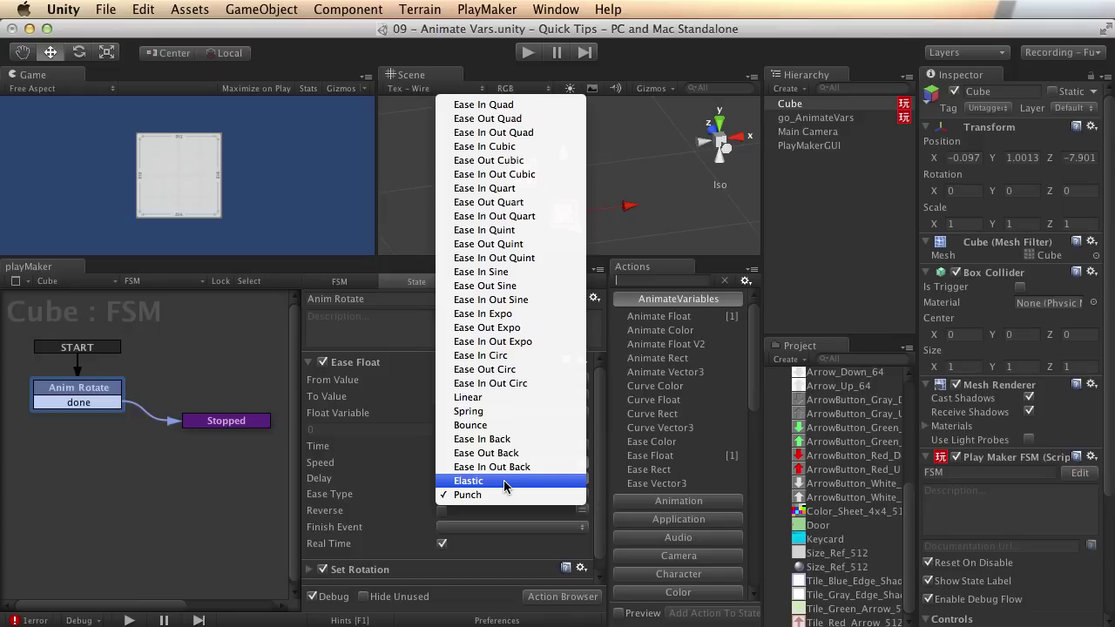
{"action": "left_click", "coordinate": [503, 480]}
{"action": "left_click", "coordinate": [527, 54]}
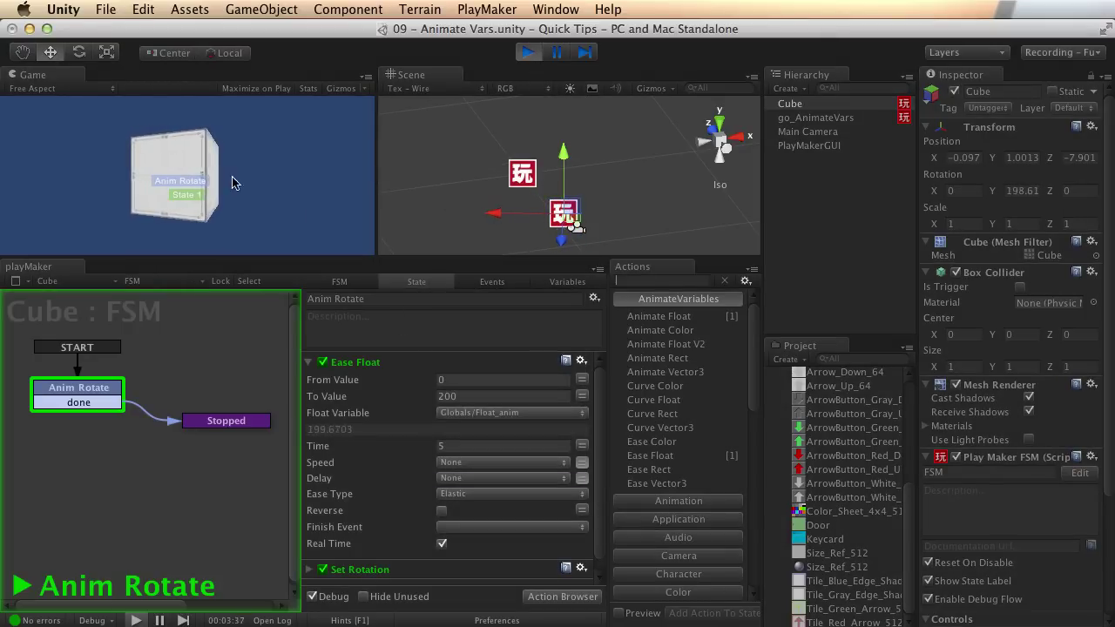
{"action": "left_click", "coordinate": [528, 53]}
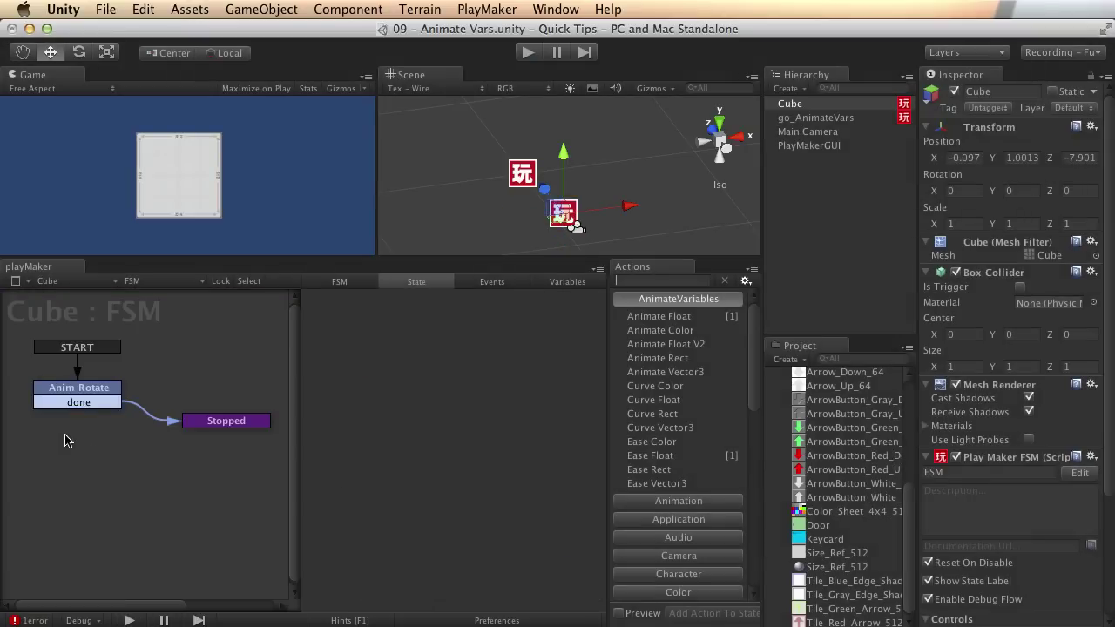
- Preview the cube's rotation with Bounce easing, then with Spring easing
{"action": "left_click", "coordinate": [518, 494]}
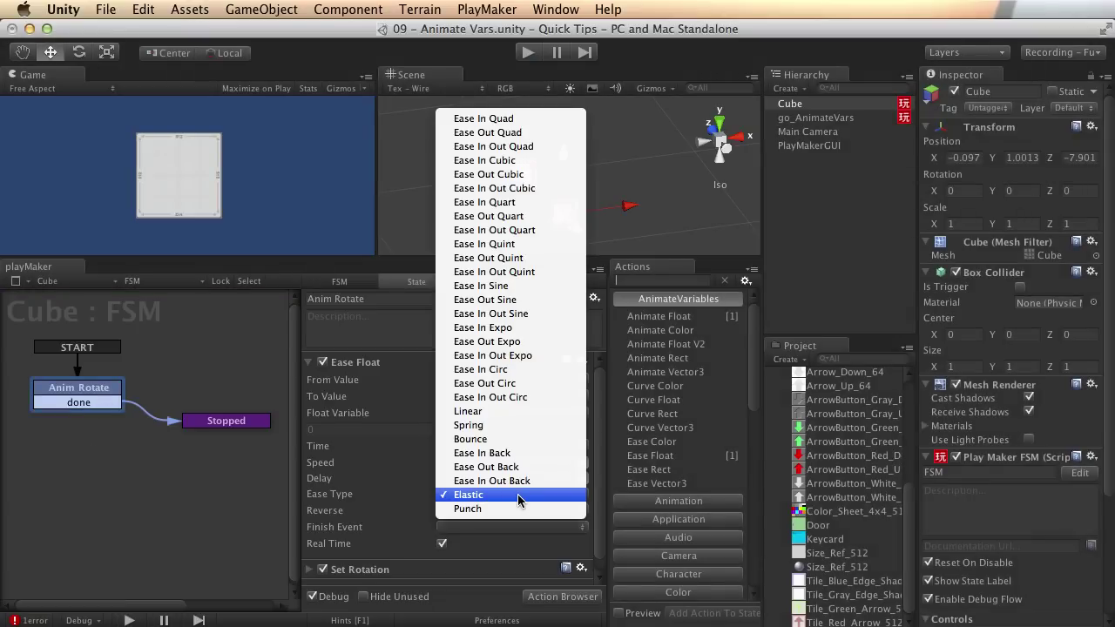
{"action": "left_click", "coordinate": [520, 439]}
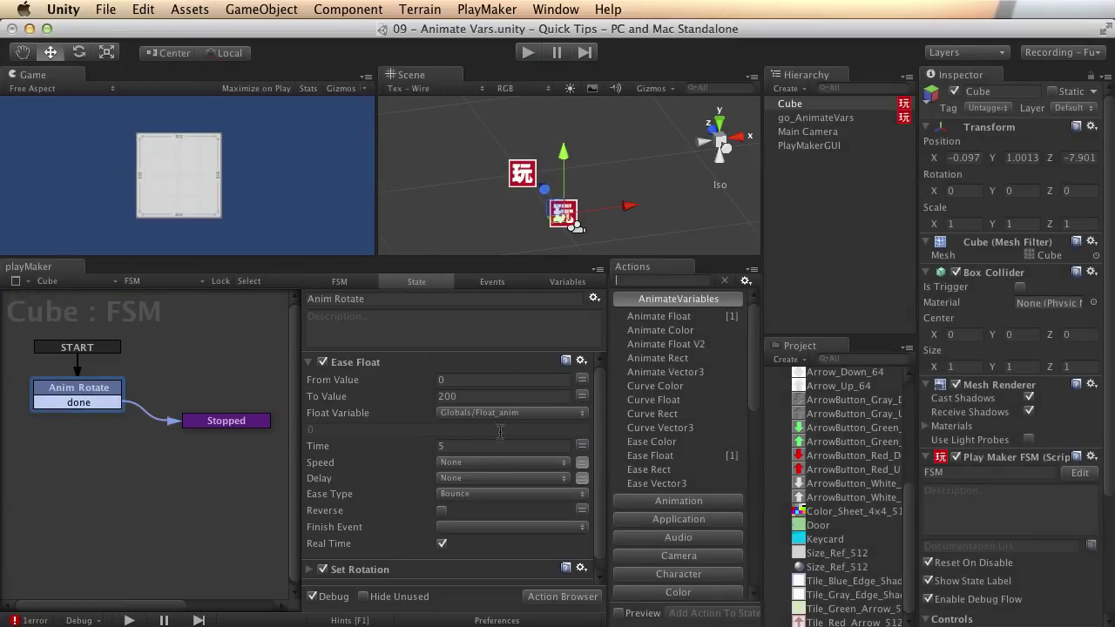
{"action": "left_click", "coordinate": [527, 53]}
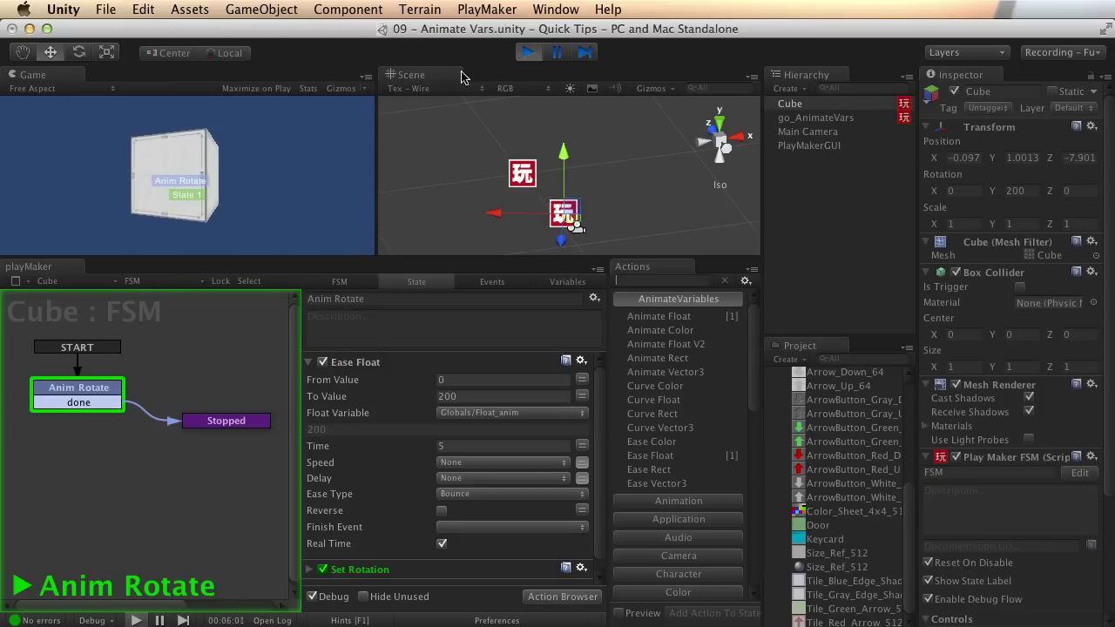
{"action": "left_click", "coordinate": [526, 53]}
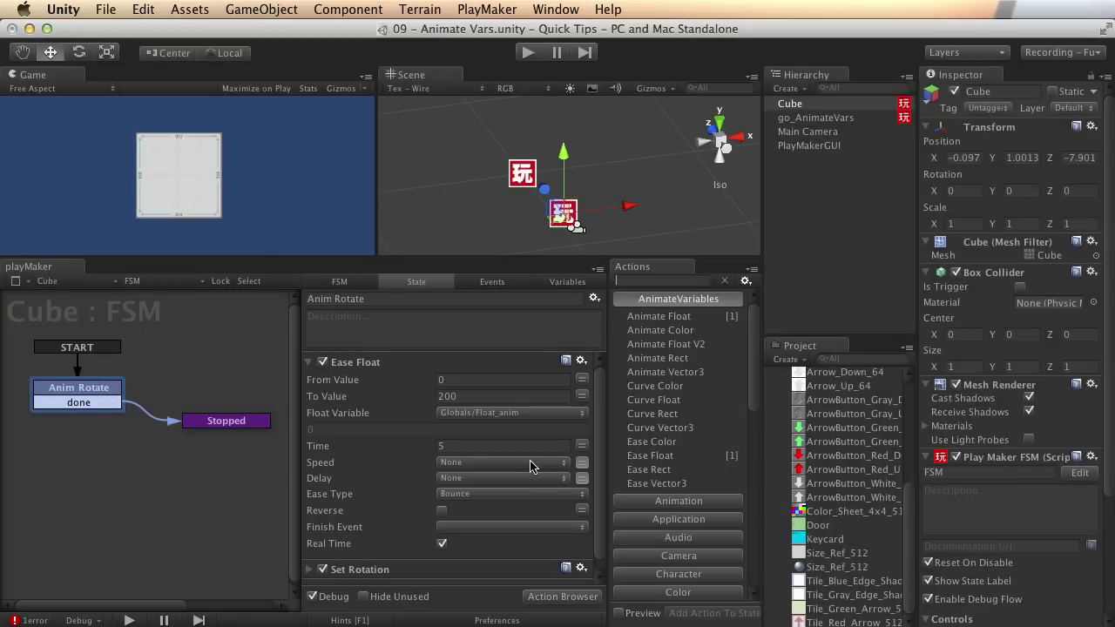
{"action": "left_click", "coordinate": [515, 494]}
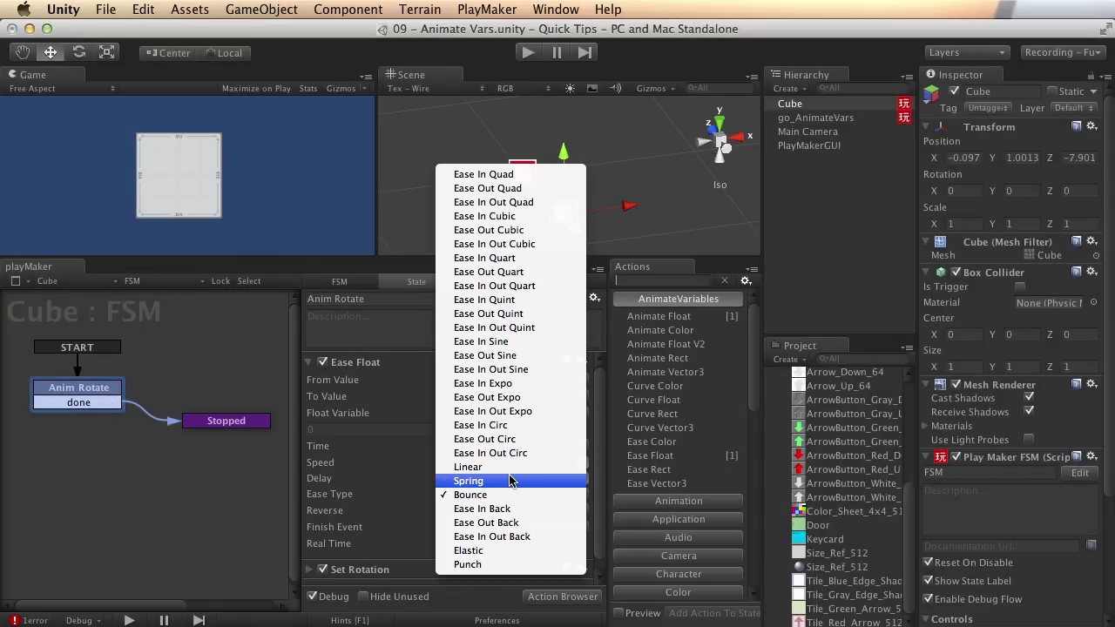
{"action": "left_click", "coordinate": [509, 481]}
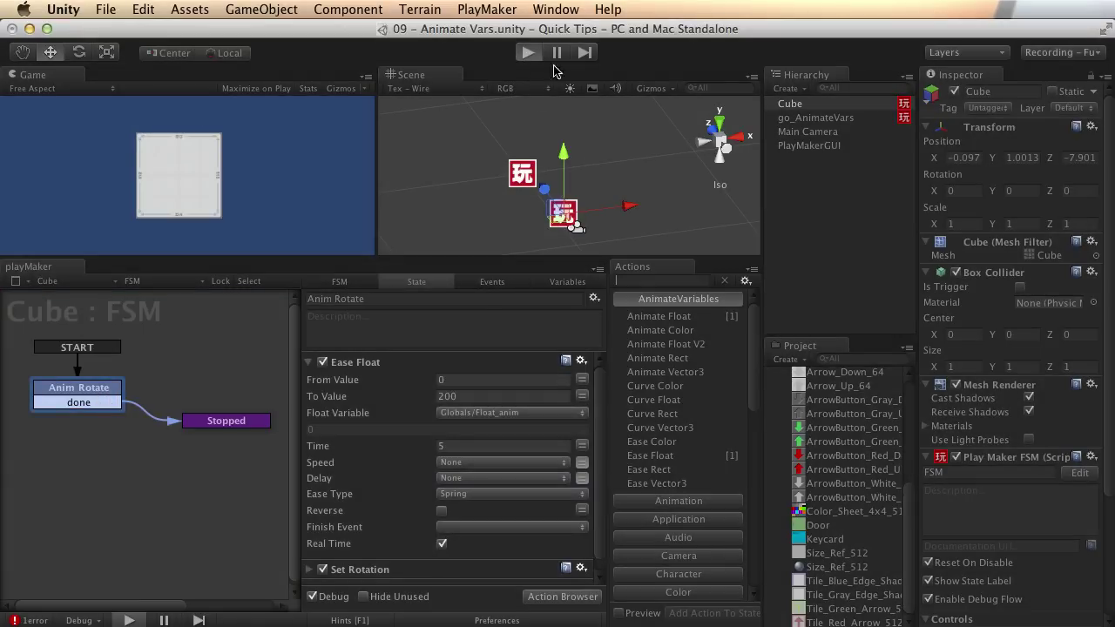
{"action": "left_click", "coordinate": [528, 52]}
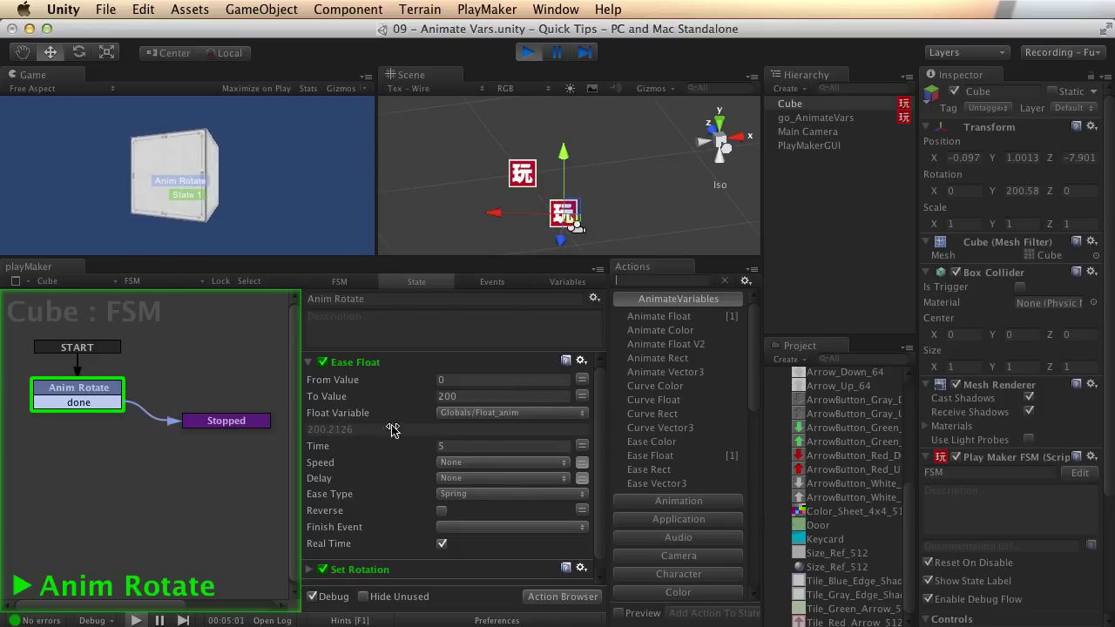
{"action": "left_click", "coordinate": [528, 53]}
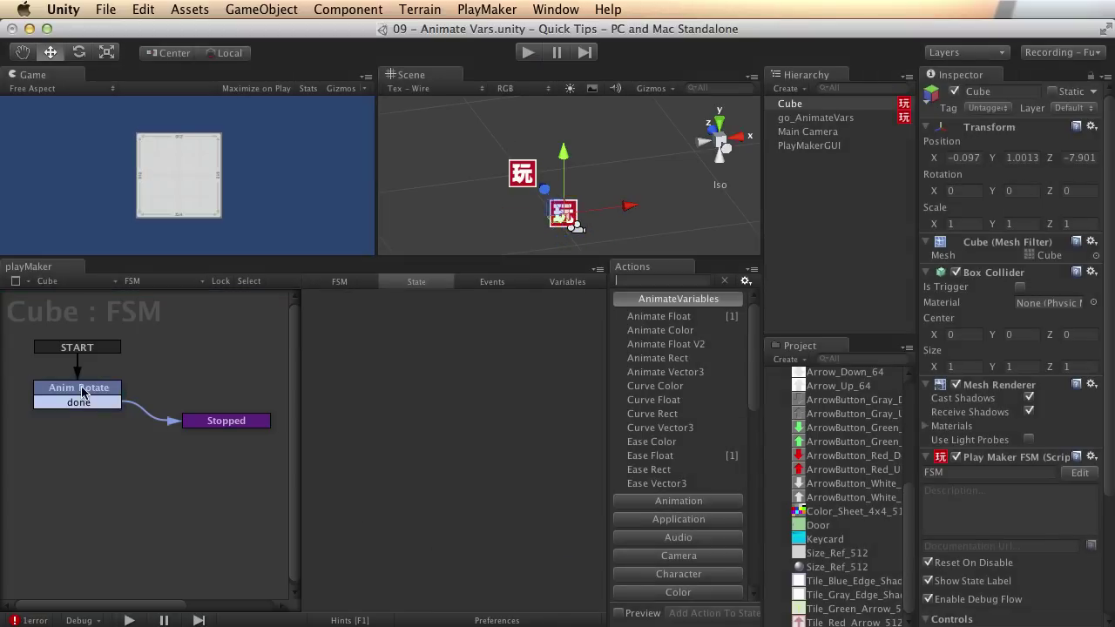
- Return the easing to Linear and preview the rotation once more
{"action": "left_click", "coordinate": [514, 494]}
{"action": "left_click", "coordinate": [514, 482]}
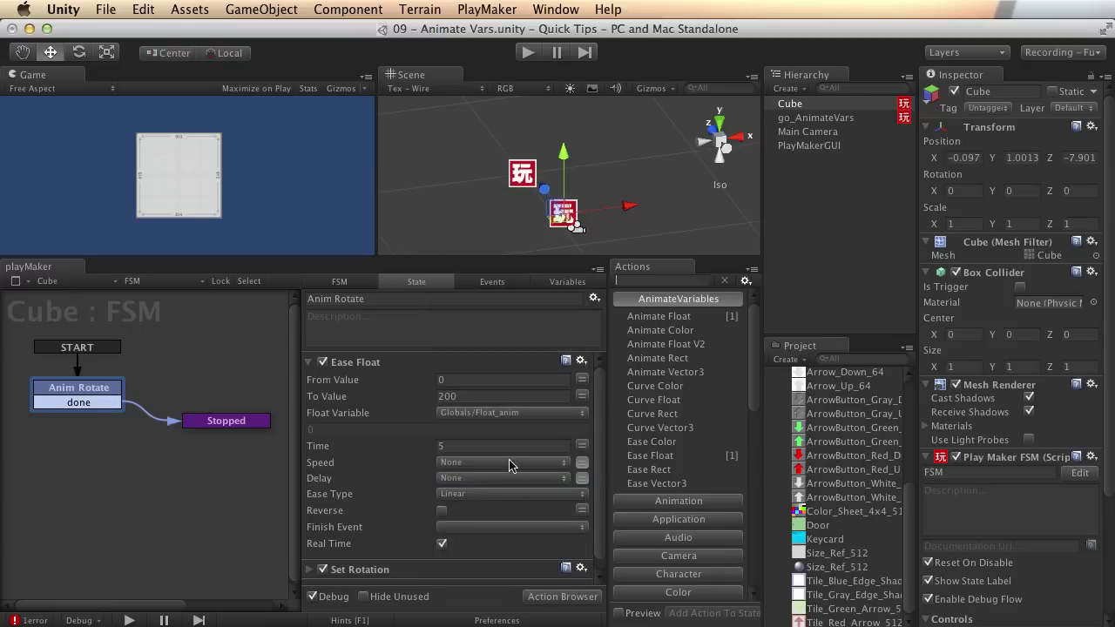
{"action": "left_click", "coordinate": [528, 51]}
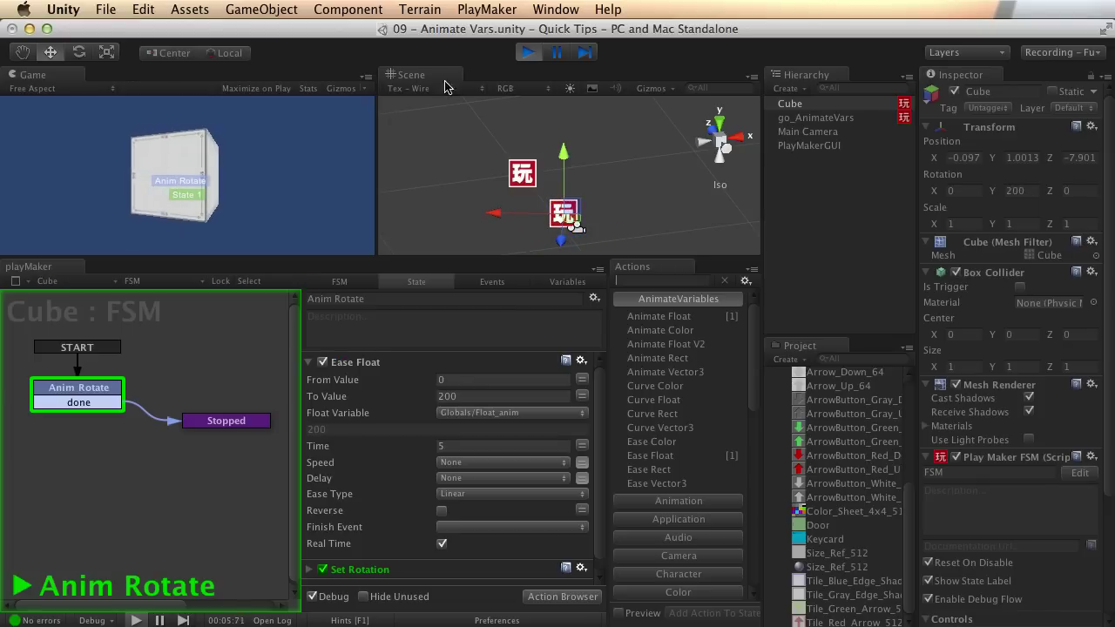
{"action": "left_click", "coordinate": [528, 51]}
{"action": "left_click", "coordinate": [96, 396]}
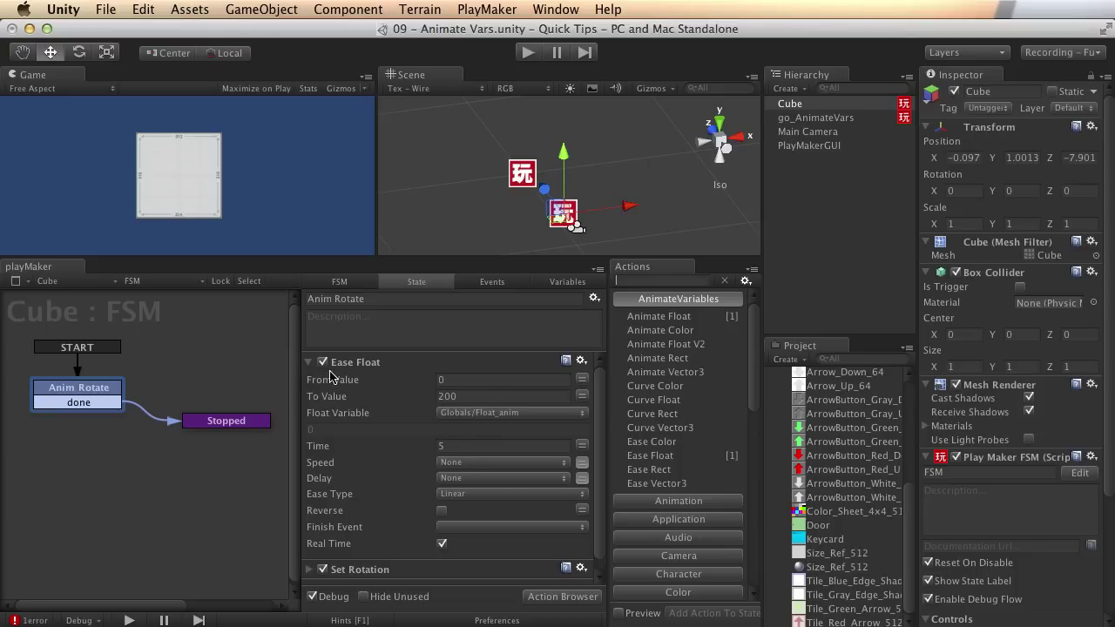
{"action": "left_click", "coordinate": [395, 364]}
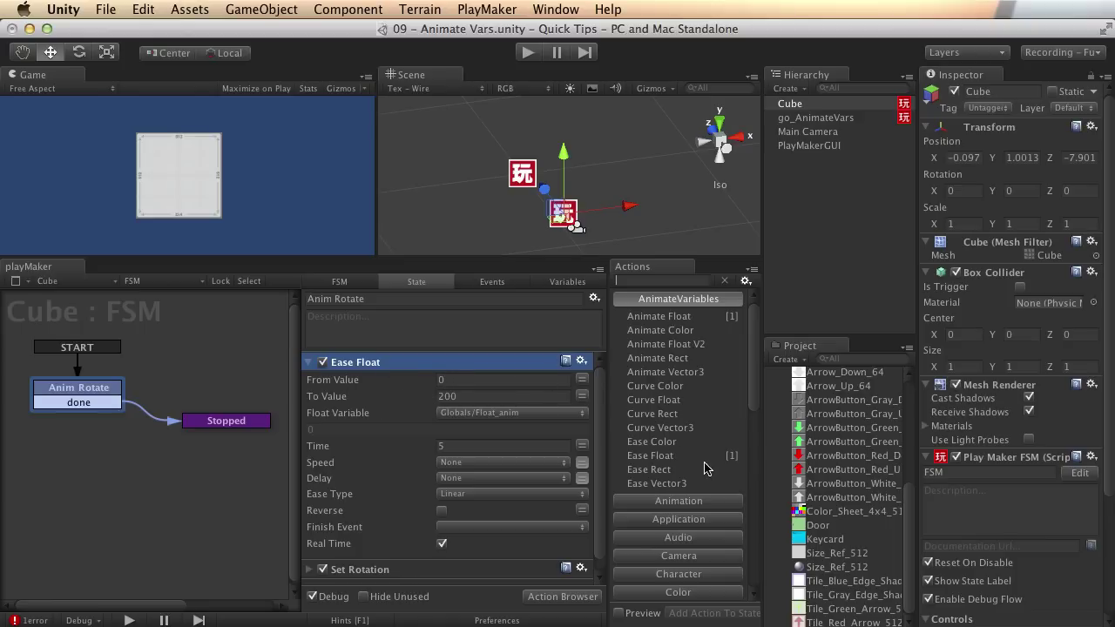
- Choose Ease In Out Cubic for Ease Float and collapse its settings
{"action": "left_click", "coordinate": [307, 362]}
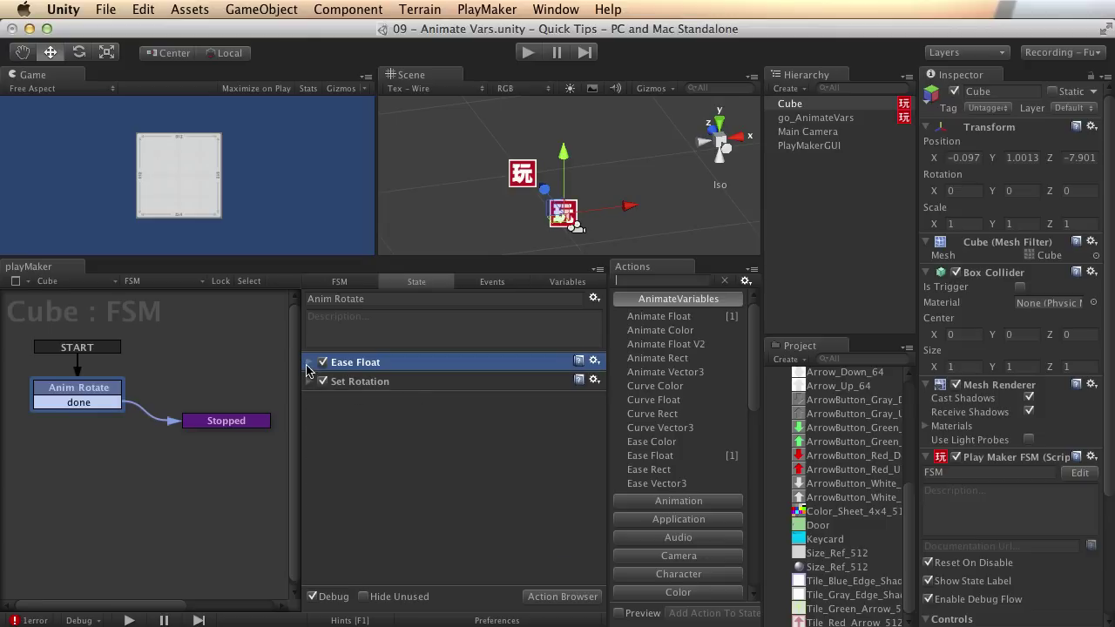
{"action": "left_click", "coordinate": [309, 362]}
{"action": "left_click", "coordinate": [535, 495]}
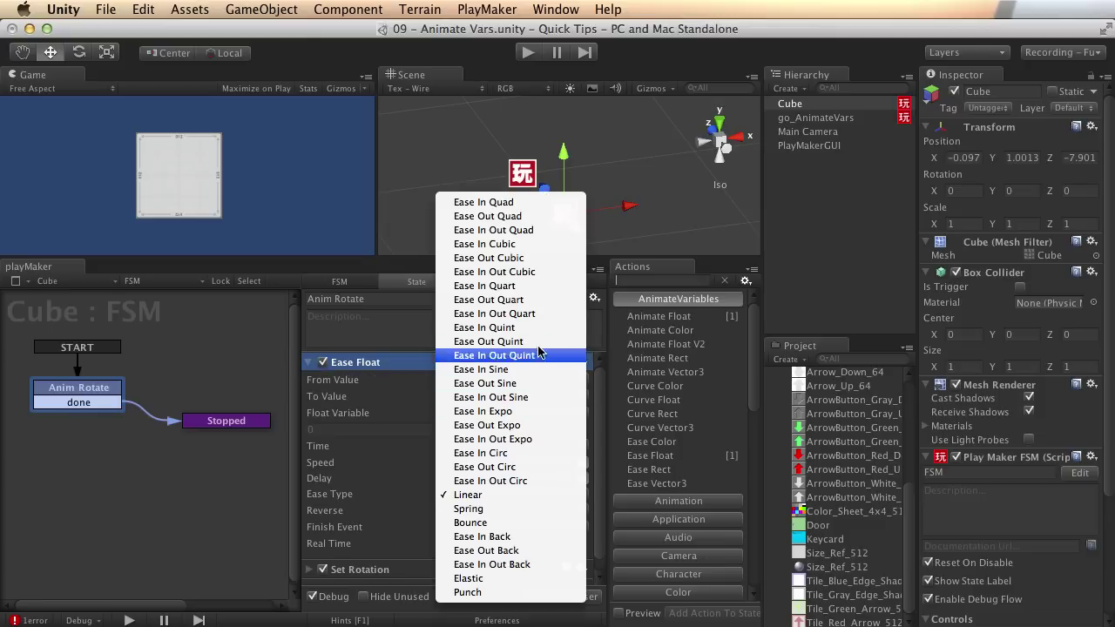
{"action": "left_click", "coordinate": [514, 272]}
{"action": "left_click", "coordinate": [307, 362]}
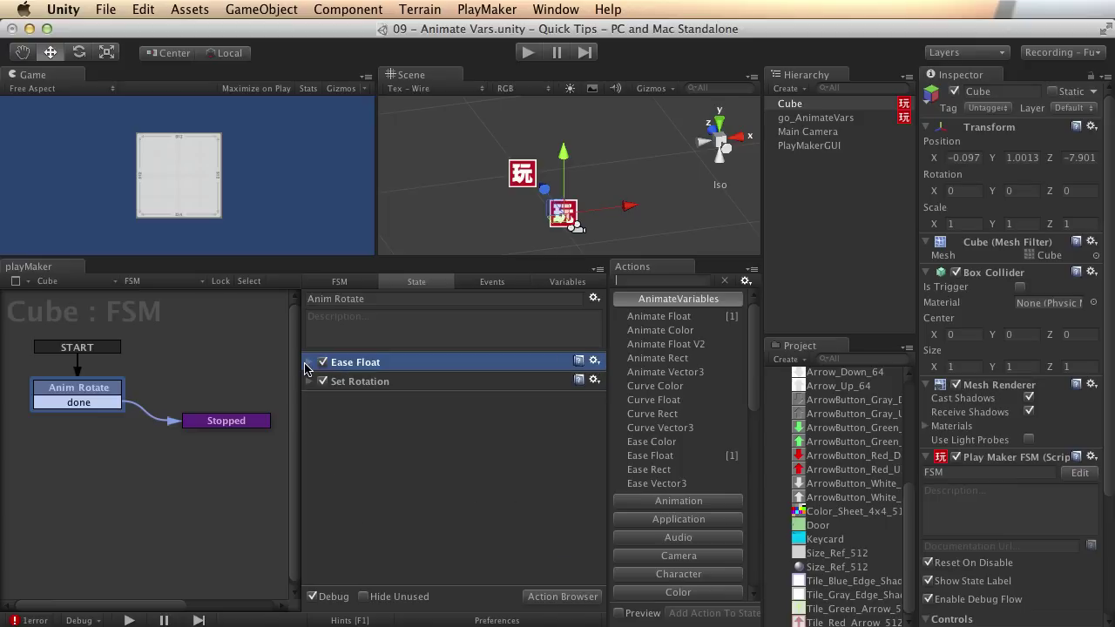
{"action": "left_click", "coordinate": [702, 334]}
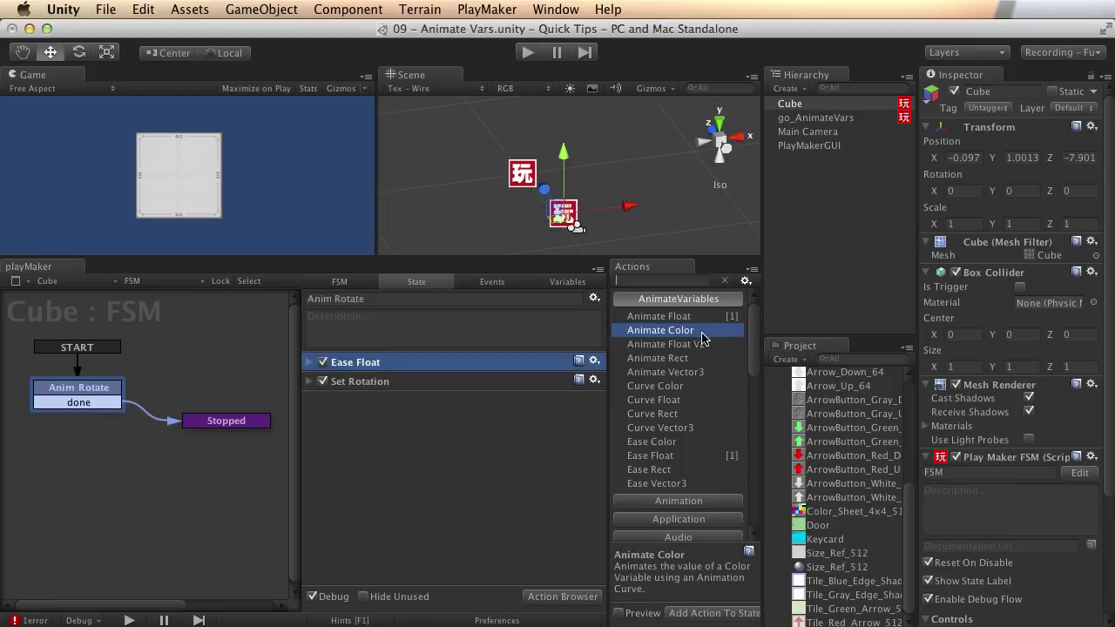
{"action": "left_click", "coordinate": [710, 359]}
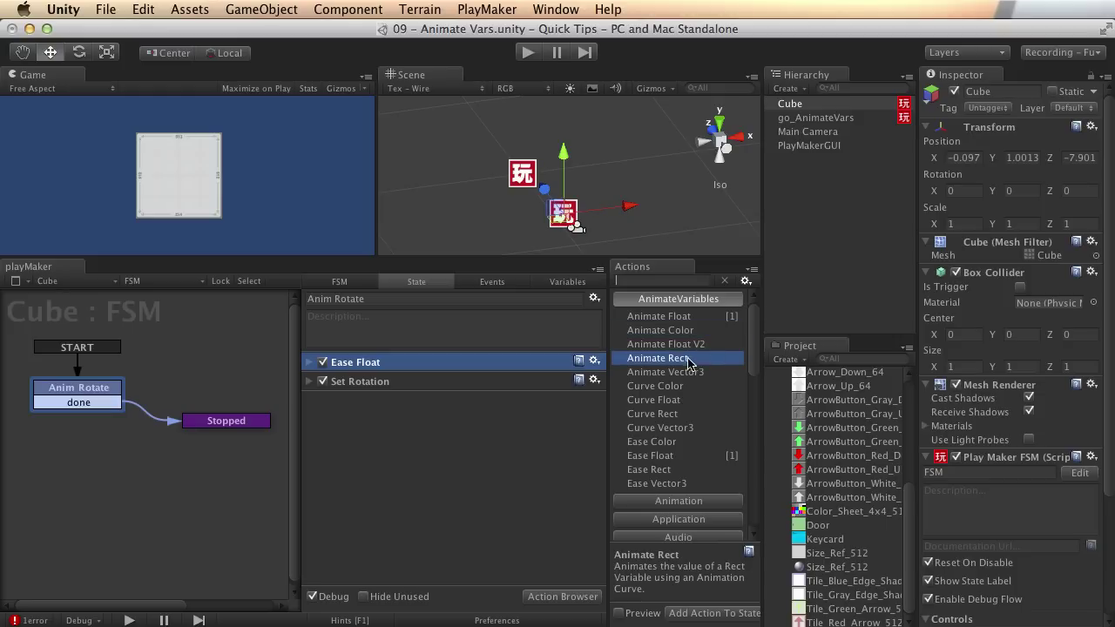
{"action": "left_click", "coordinate": [711, 373]}
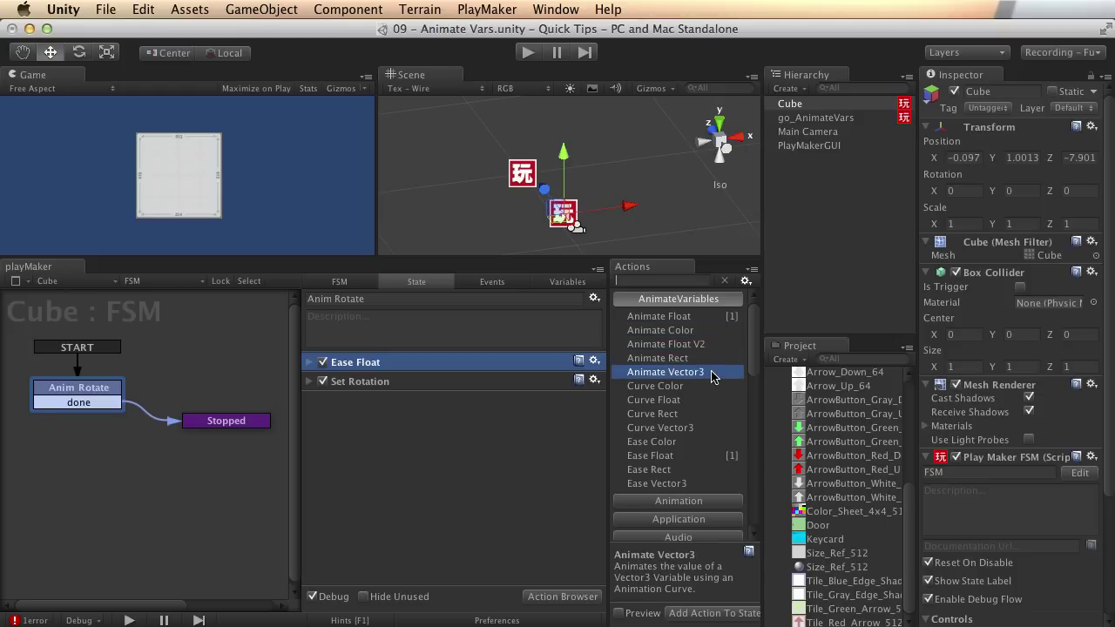
{"action": "left_click", "coordinate": [690, 416]}
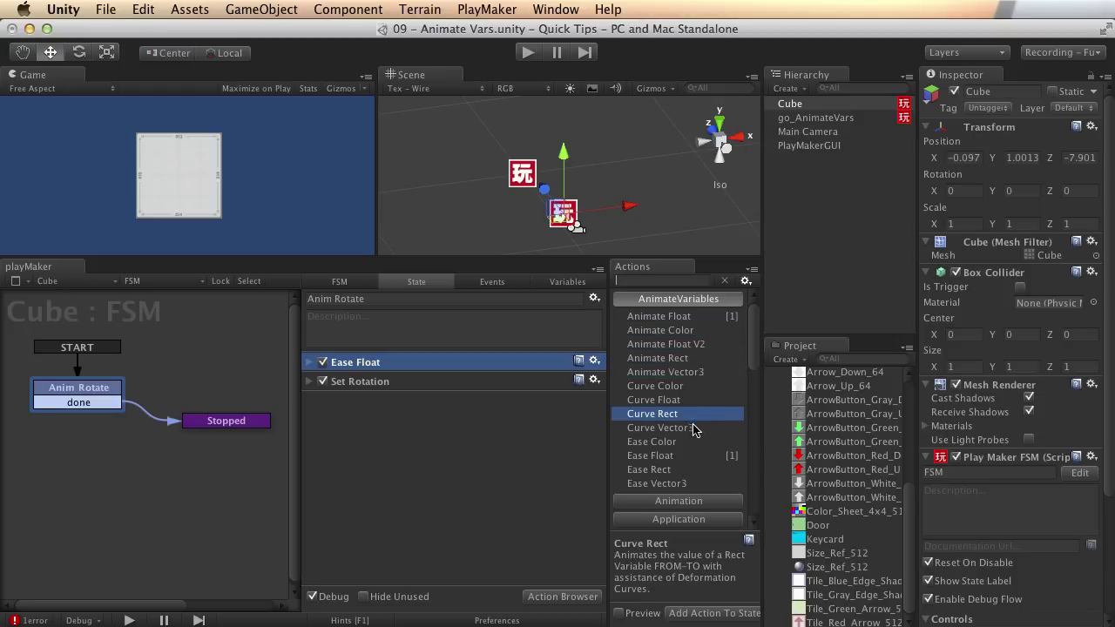
{"action": "left_click", "coordinate": [697, 388]}
{"action": "left_click", "coordinate": [691, 417]}
{"action": "left_click", "coordinate": [688, 429]}
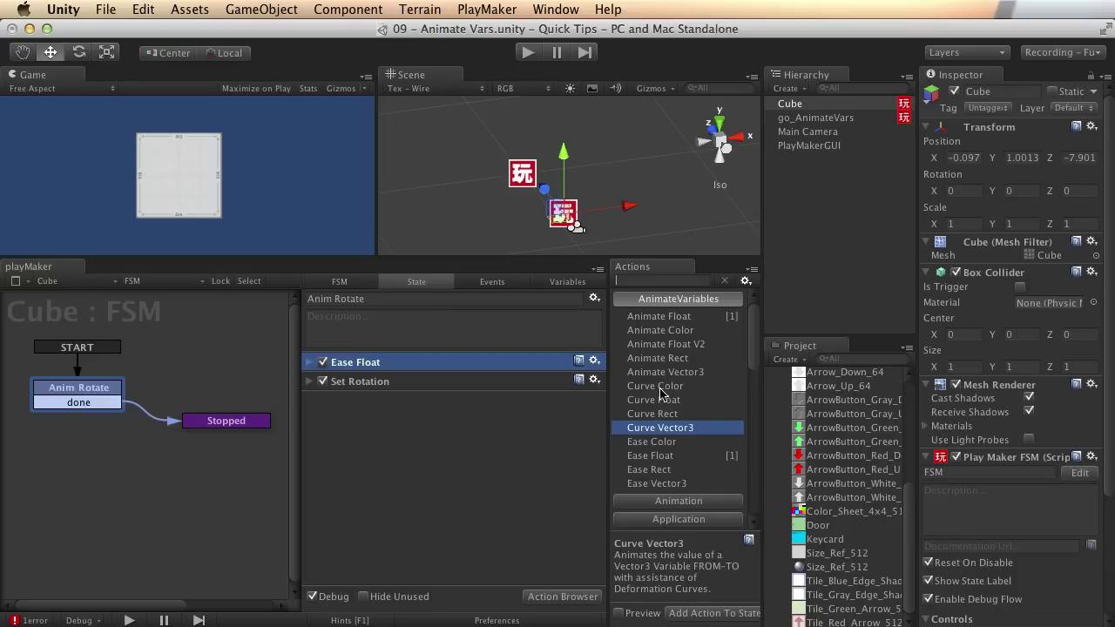
{"action": "left_click", "coordinate": [680, 445]}
{"action": "left_click", "coordinate": [678, 472]}
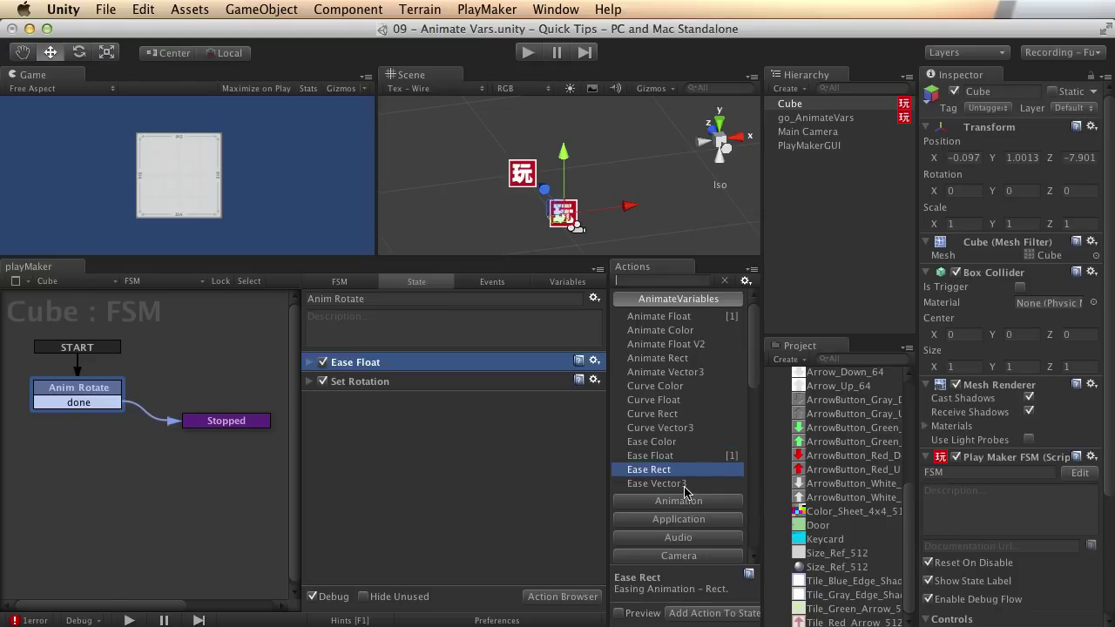
{"action": "left_click", "coordinate": [691, 485]}
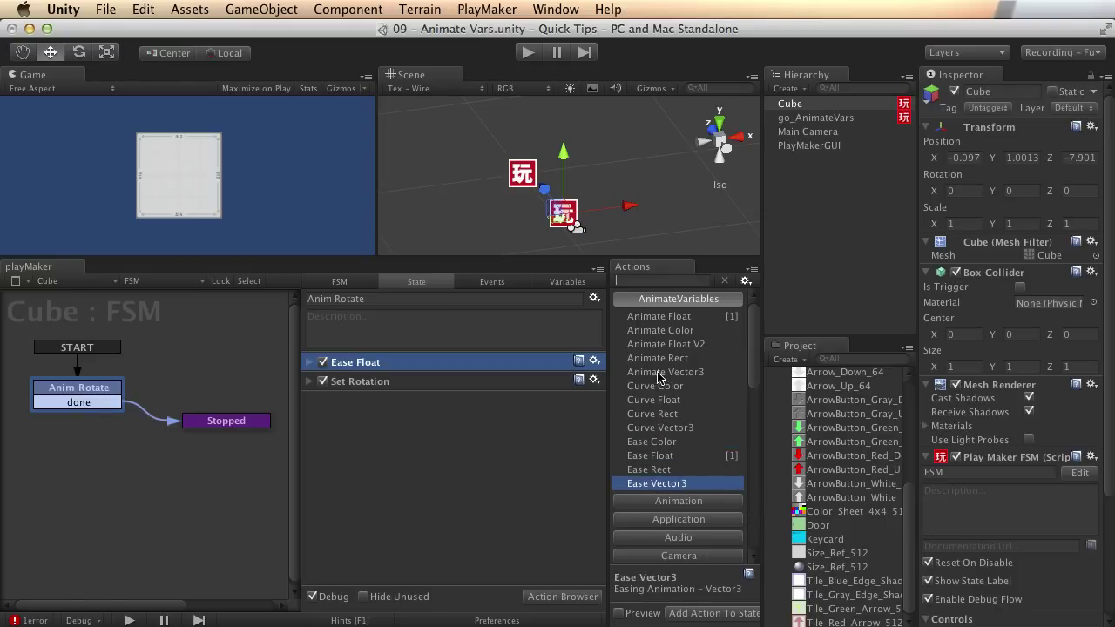
{"action": "left_click", "coordinate": [702, 317]}
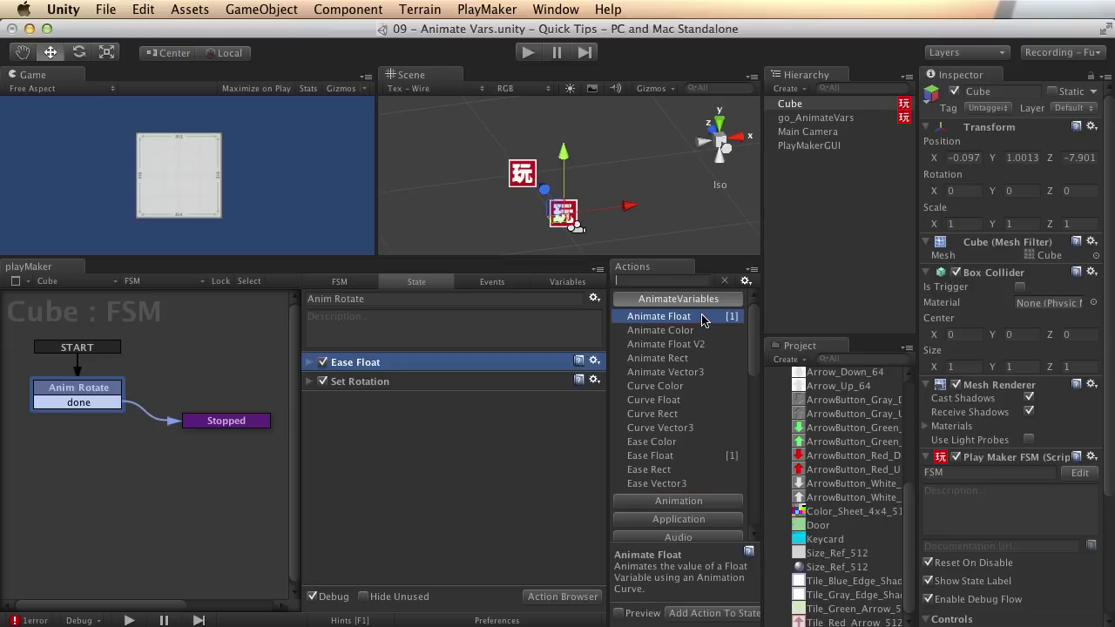
{"action": "left_click", "coordinate": [699, 331]}
{"action": "left_click", "coordinate": [706, 359]}
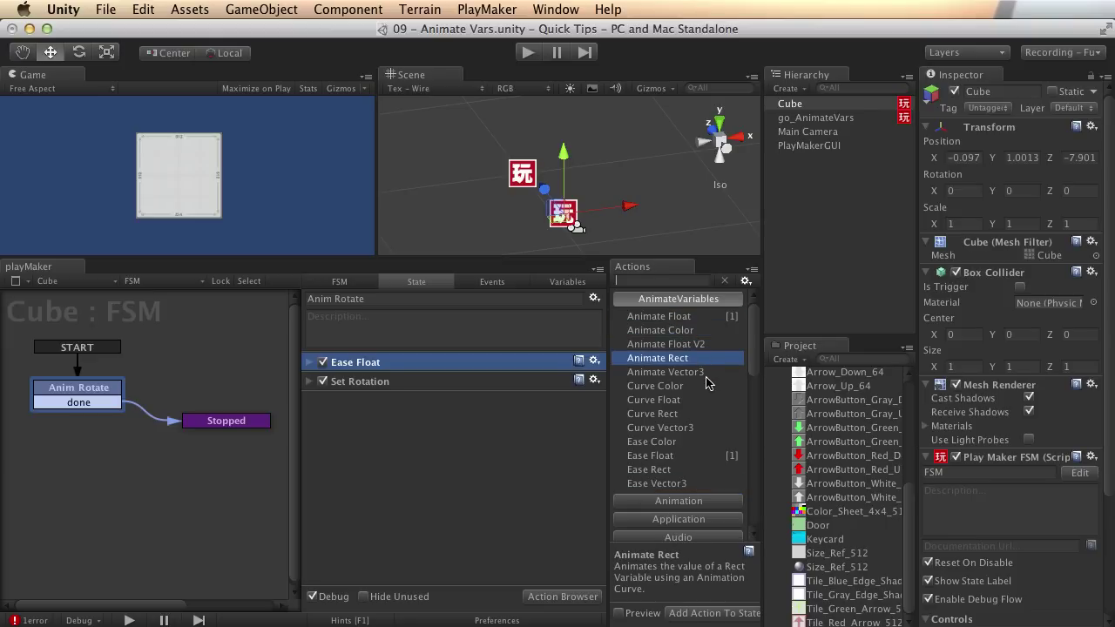
{"action": "left_click", "coordinate": [706, 374]}
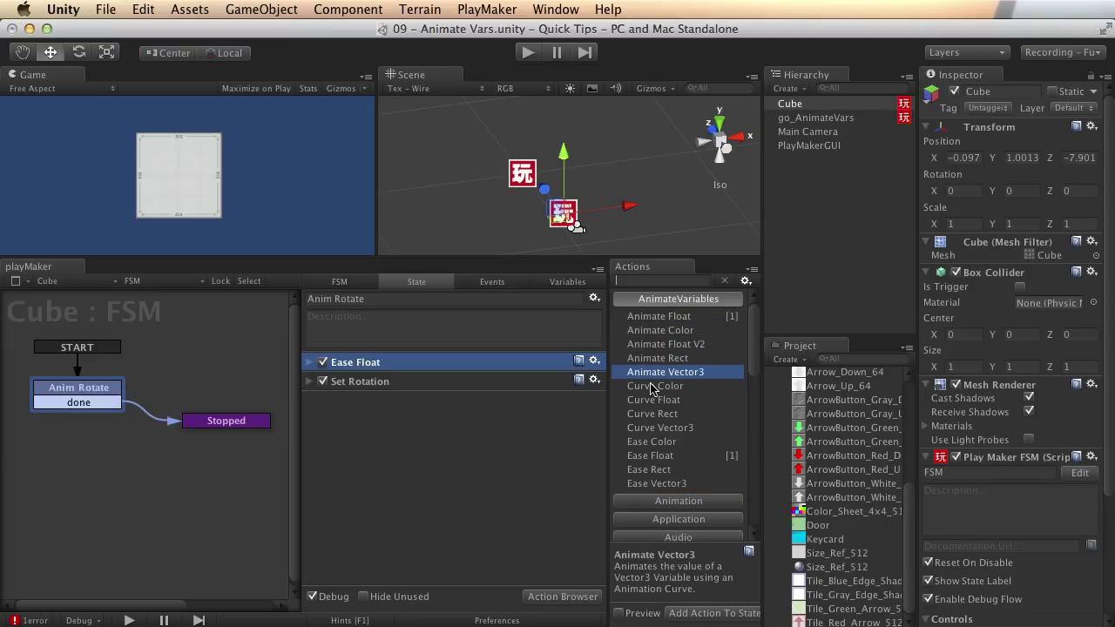
{"action": "left_click", "coordinate": [662, 333]}
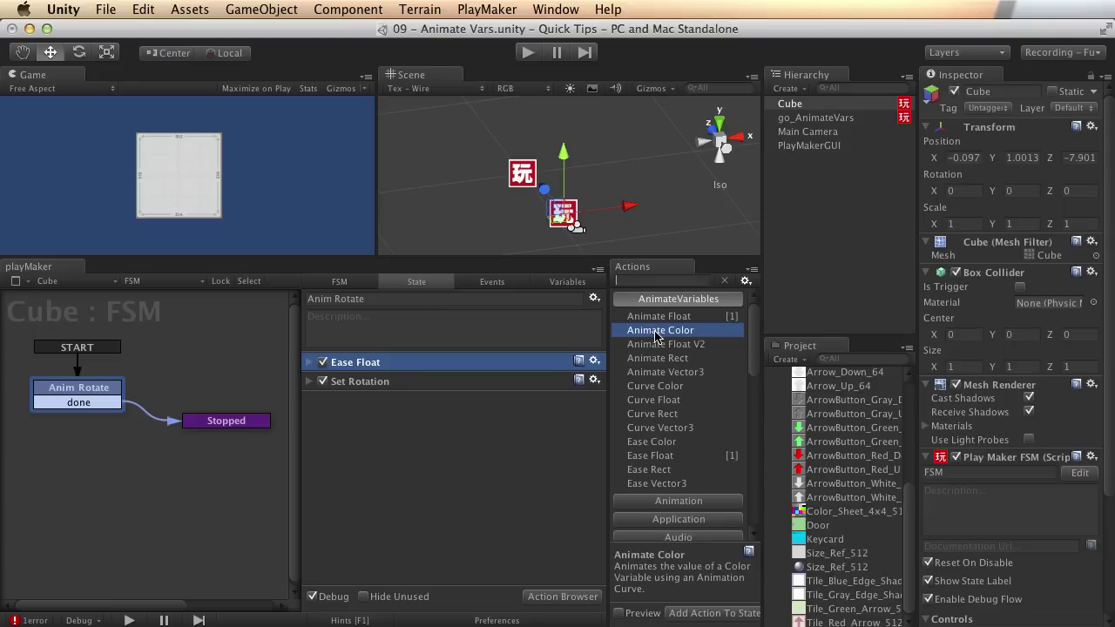
{"action": "left_click_drag", "start_coordinate": [657, 337], "coordinate": [545, 328]}
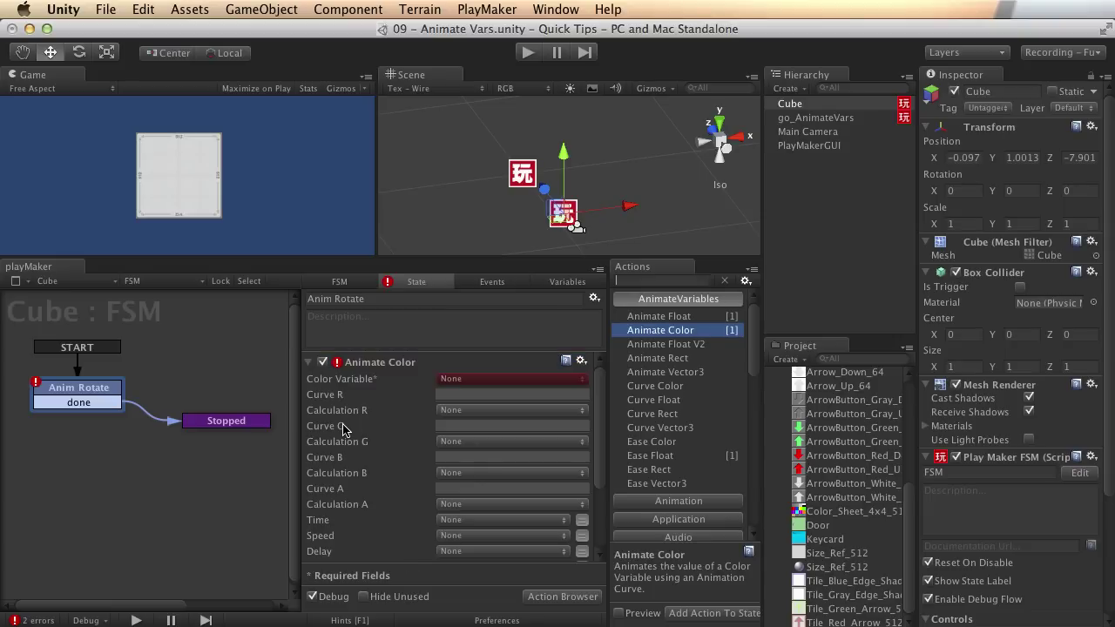
- Target the Color_anim variable and finish the green channel's curve
{"action": "left_click", "coordinate": [518, 379]}
{"action": "left_click", "coordinate": [509, 394]}
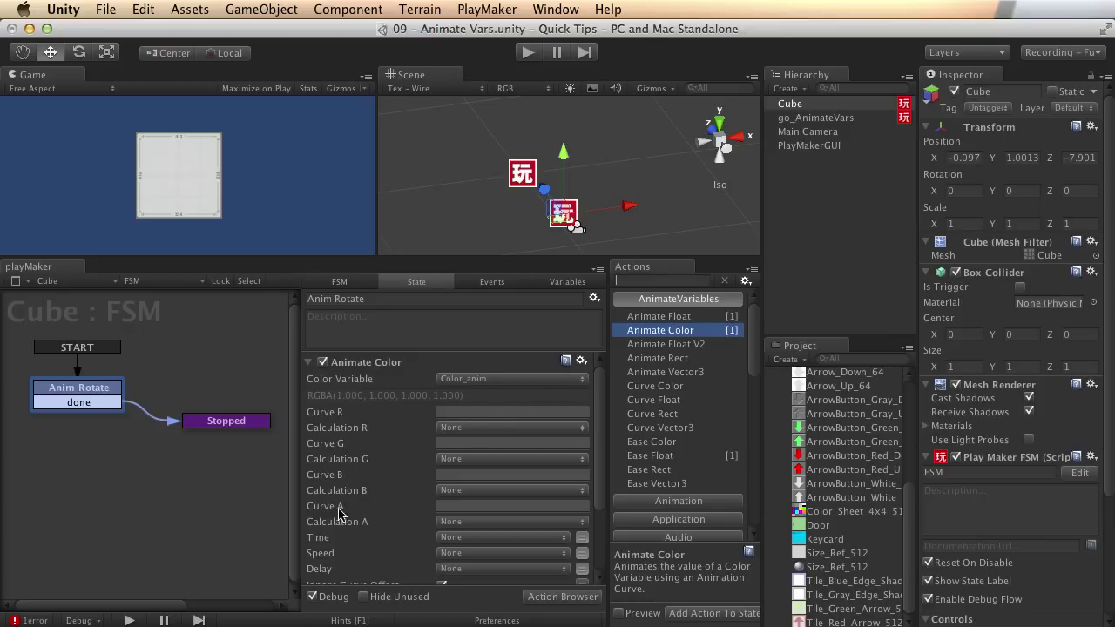
{"action": "scroll", "coordinate": [396, 455], "scroll_direction": "down", "scroll_amount": 3}
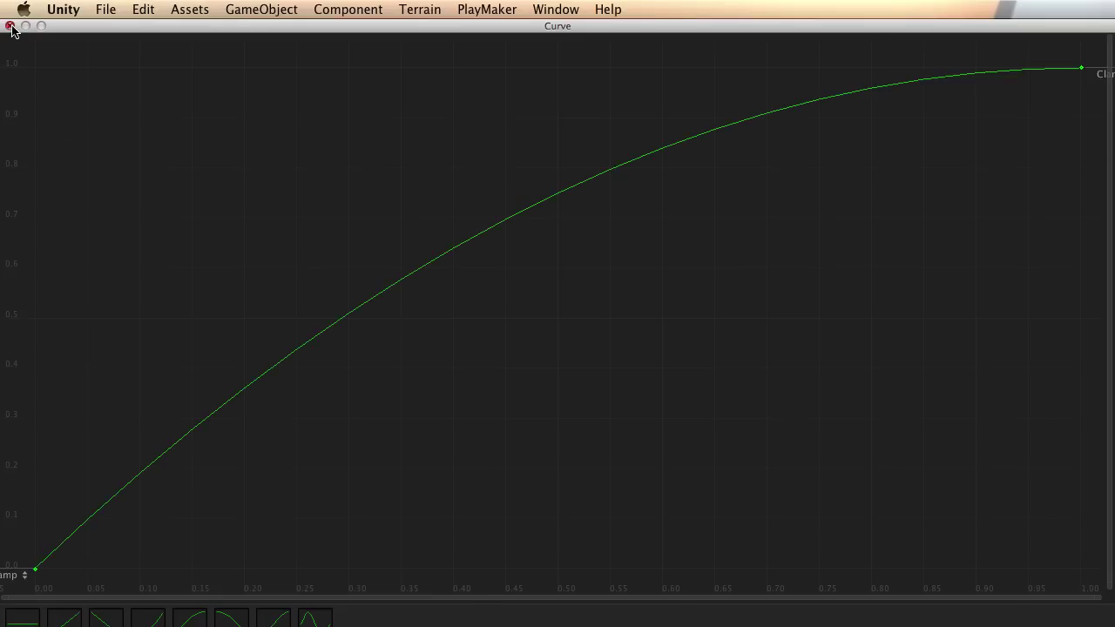
{"action": "left_click", "coordinate": [11, 26]}
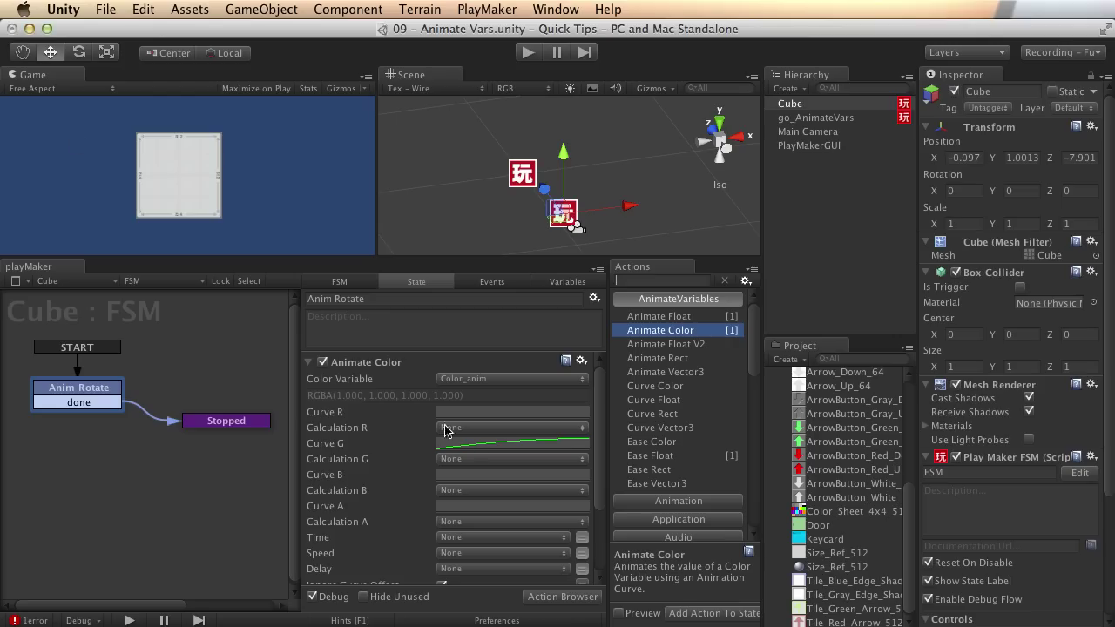
- Give the alpha channel an ease-out curve and collapse Animate Color
{"action": "left_click", "coordinate": [495, 505]}
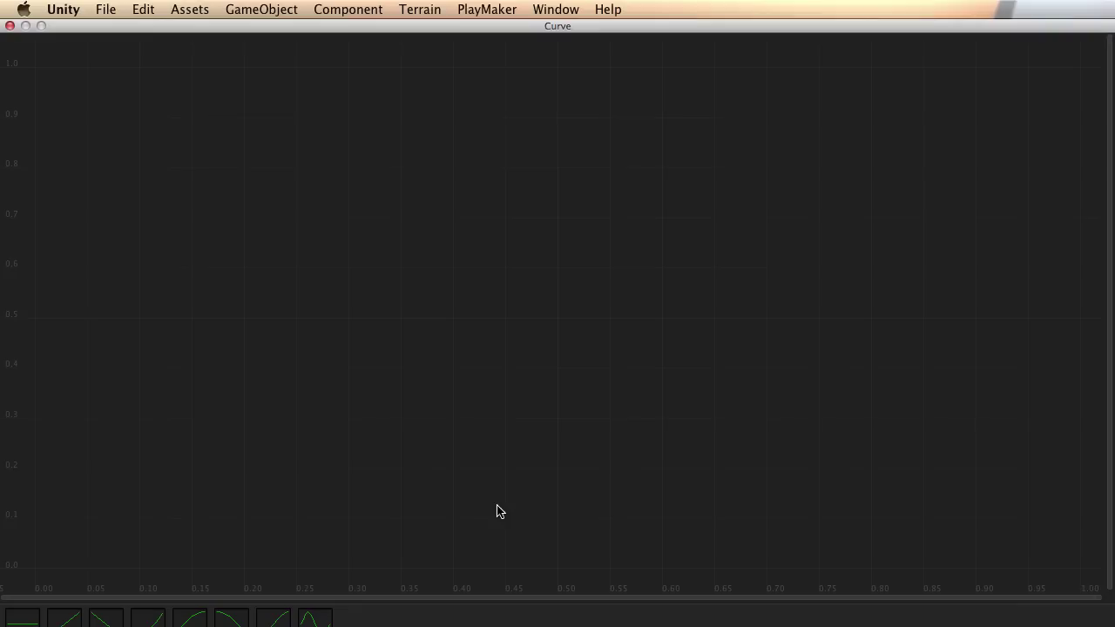
{"action": "left_click", "coordinate": [188, 622]}
{"action": "left_click", "coordinate": [10, 26]}
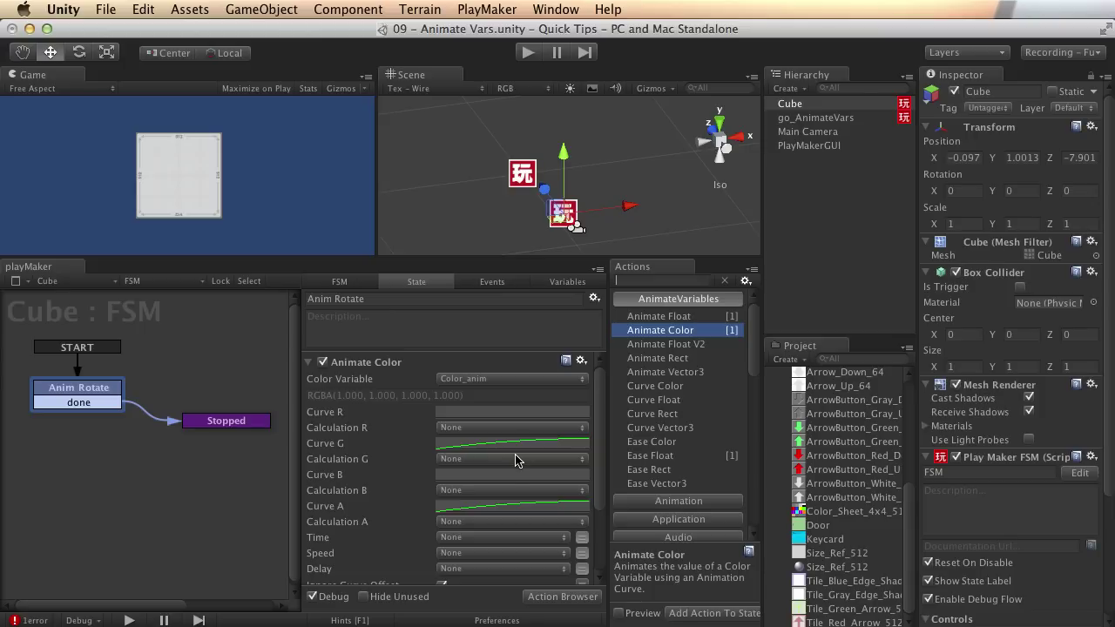
{"action": "left_click", "coordinate": [309, 363]}
{"action": "right_click", "coordinate": [379, 364]}
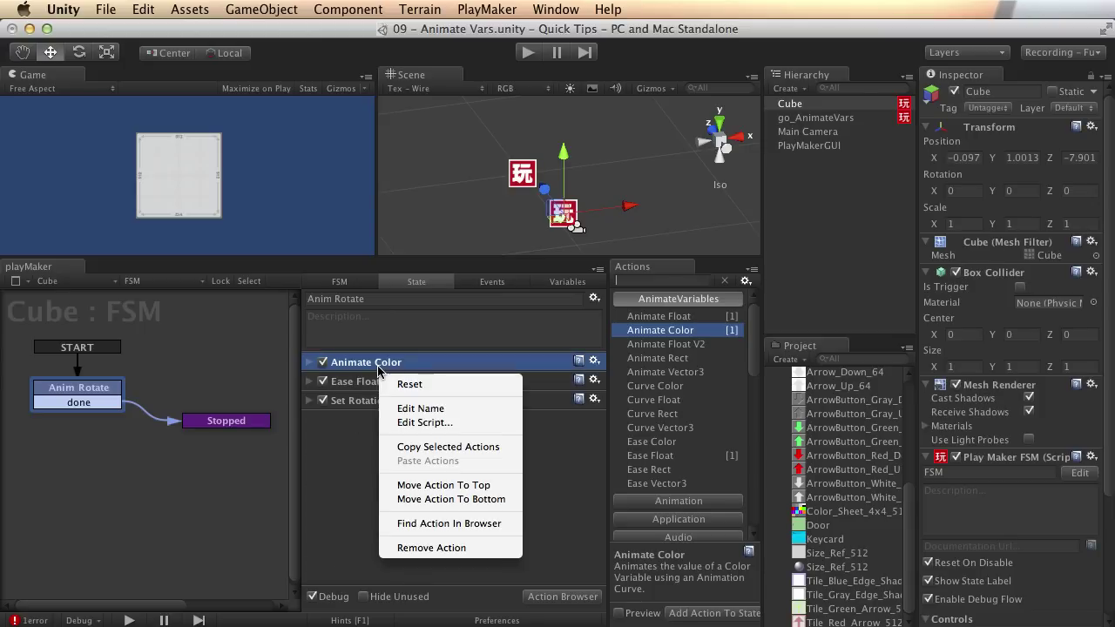
- Remove the Animate Color action, then review and remove the Curve Color action
{"action": "left_click", "coordinate": [449, 547]}
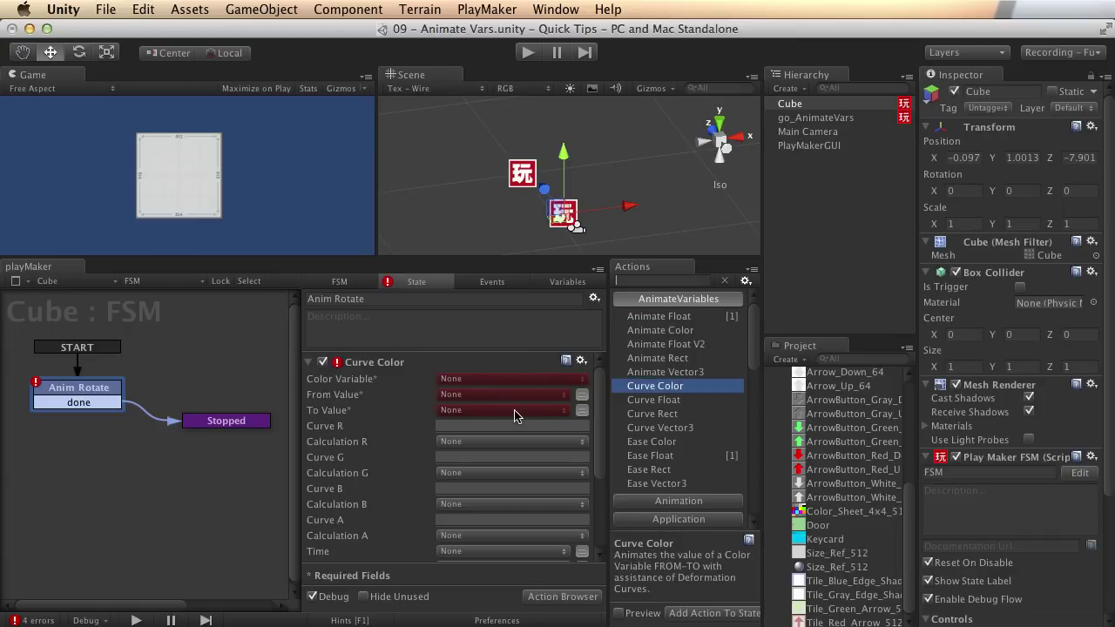
{"action": "scroll", "coordinate": [510, 433], "scroll_direction": "down", "scroll_amount": 3}
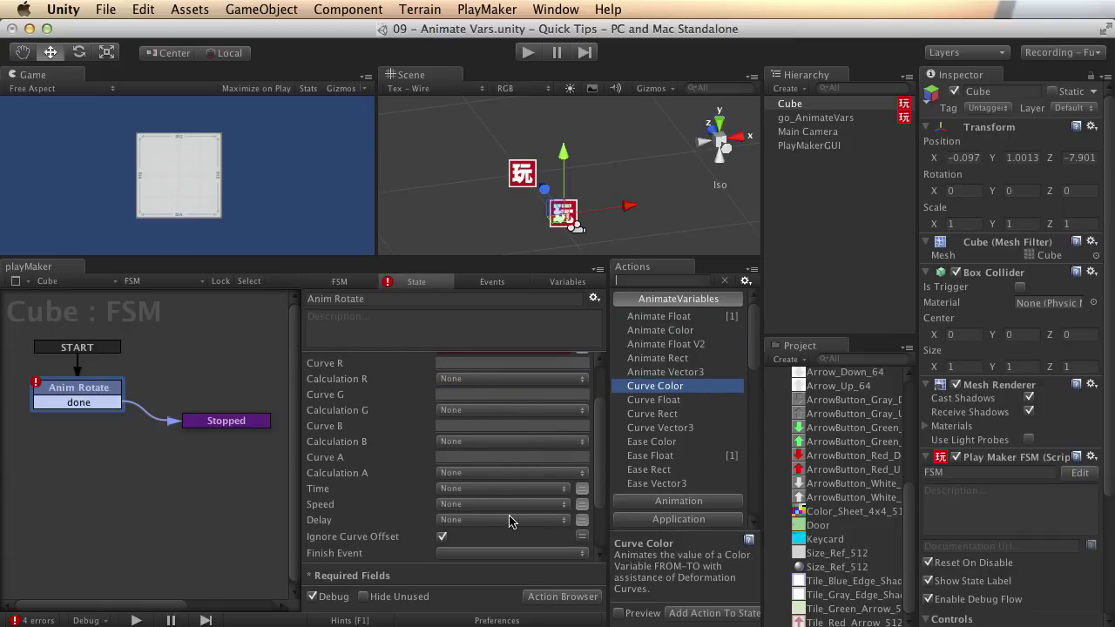
{"action": "scroll", "coordinate": [514, 449], "scroll_direction": "down", "scroll_amount": 3}
{"action": "scroll", "coordinate": [512, 423], "scroll_direction": "up", "scroll_amount": 6}
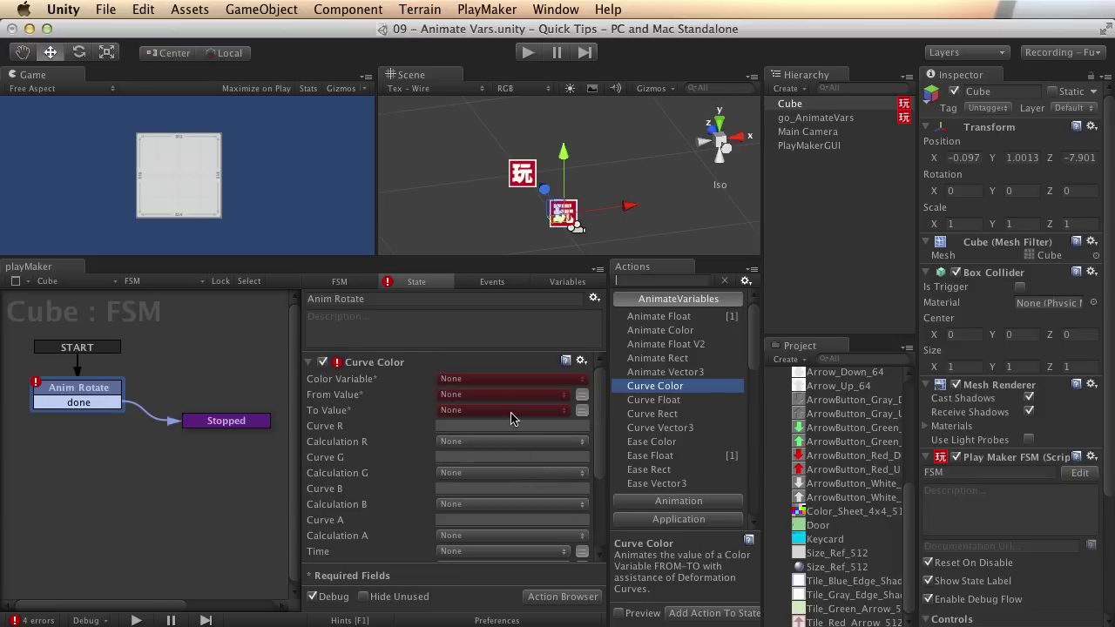
{"action": "right_click", "coordinate": [368, 372]}
{"action": "left_click", "coordinate": [435, 541]}
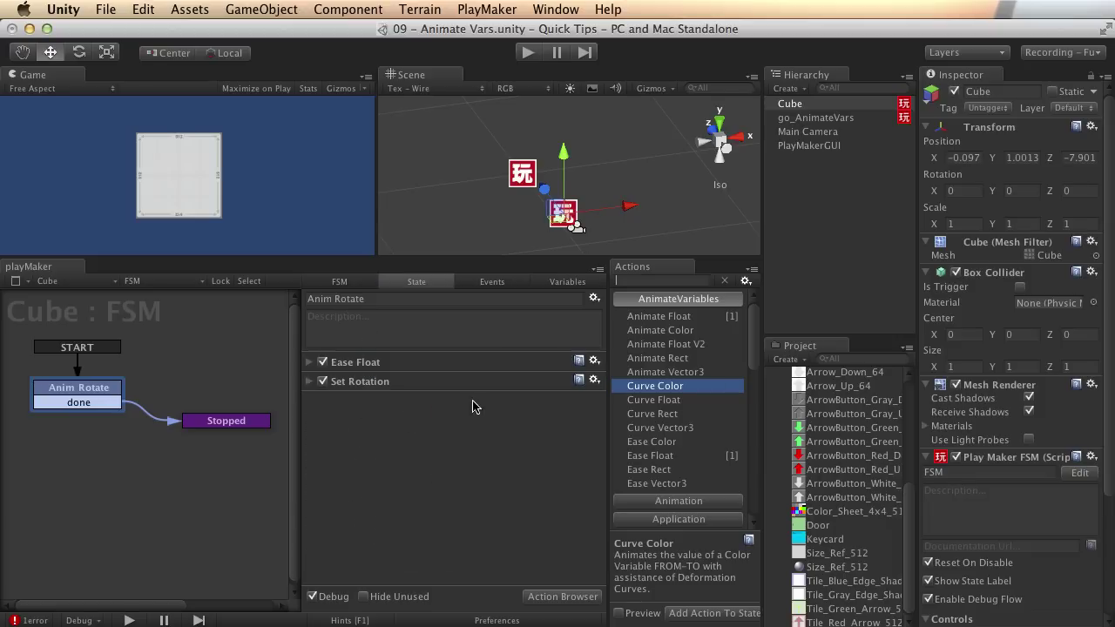
- Add a Curve Vector3 action to preview it, then remove it, leaving Ease Float and Set Rotation
{"action": "double_click", "coordinate": [667, 429]}
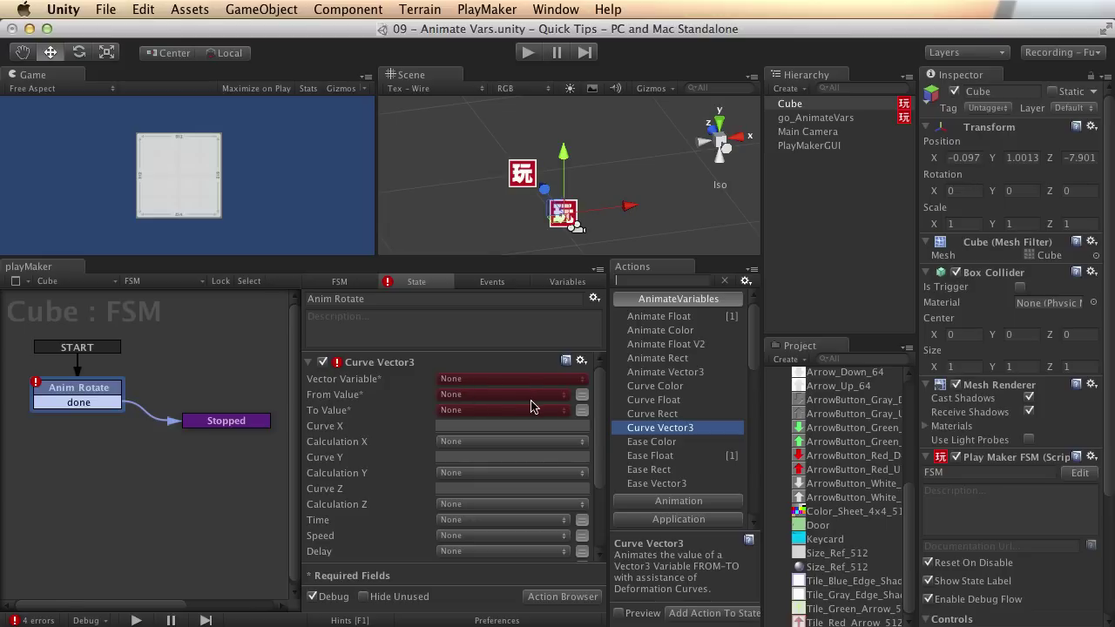
{"action": "scroll", "coordinate": [473, 439], "scroll_direction": "down", "scroll_amount": 1}
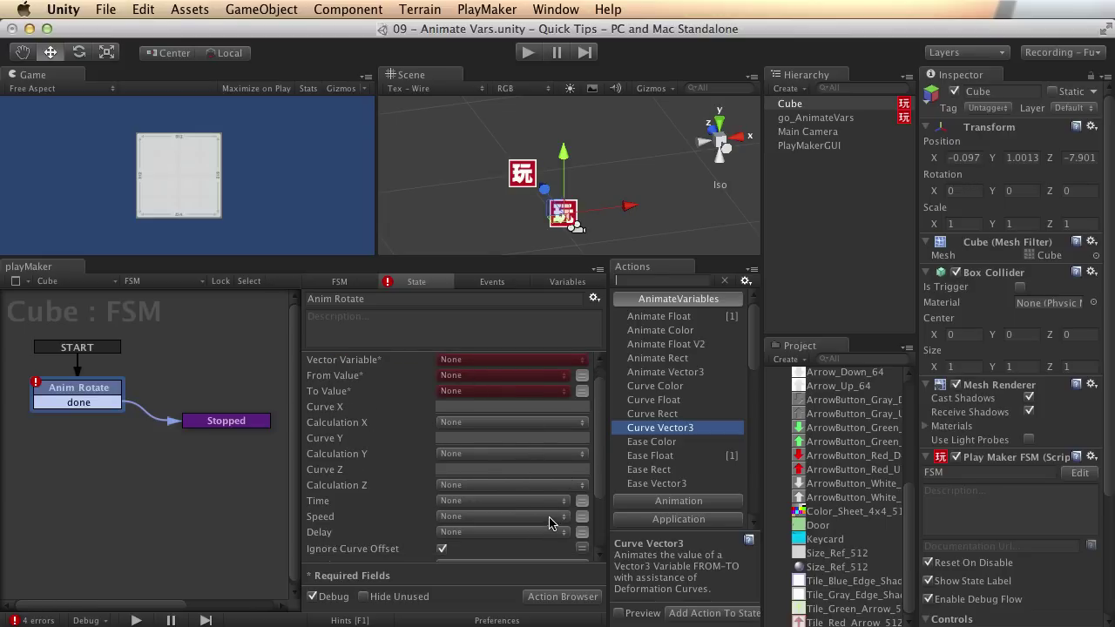
{"action": "scroll", "coordinate": [560, 488], "scroll_direction": "up", "scroll_amount": 1}
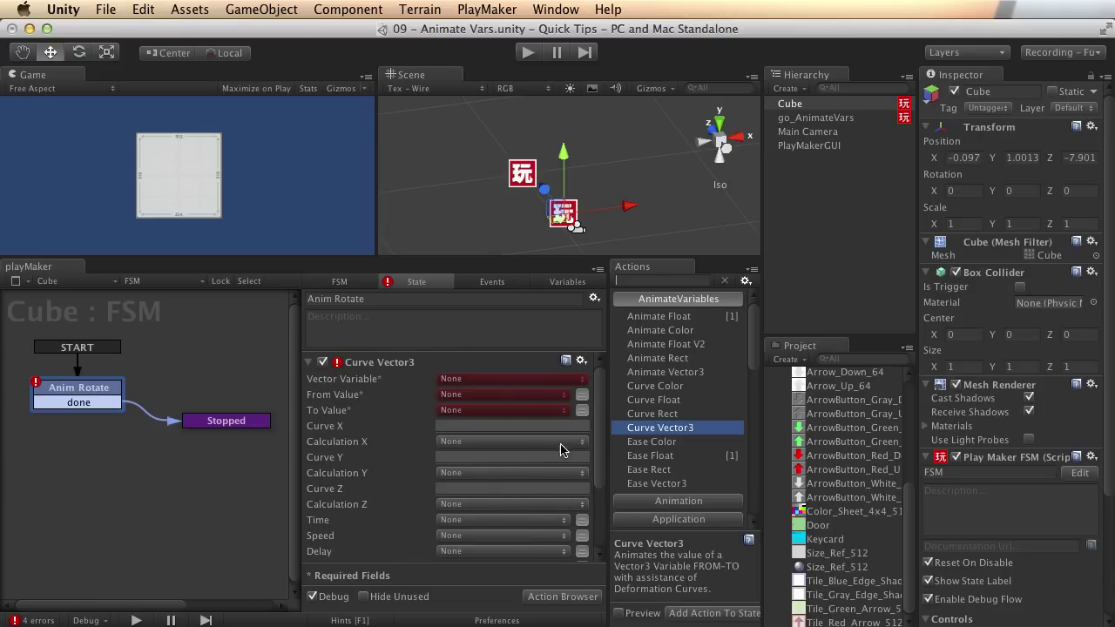
{"action": "left_click", "coordinate": [407, 364]}
{"action": "right_click", "coordinate": [408, 364]}
{"action": "left_click", "coordinate": [475, 549]}
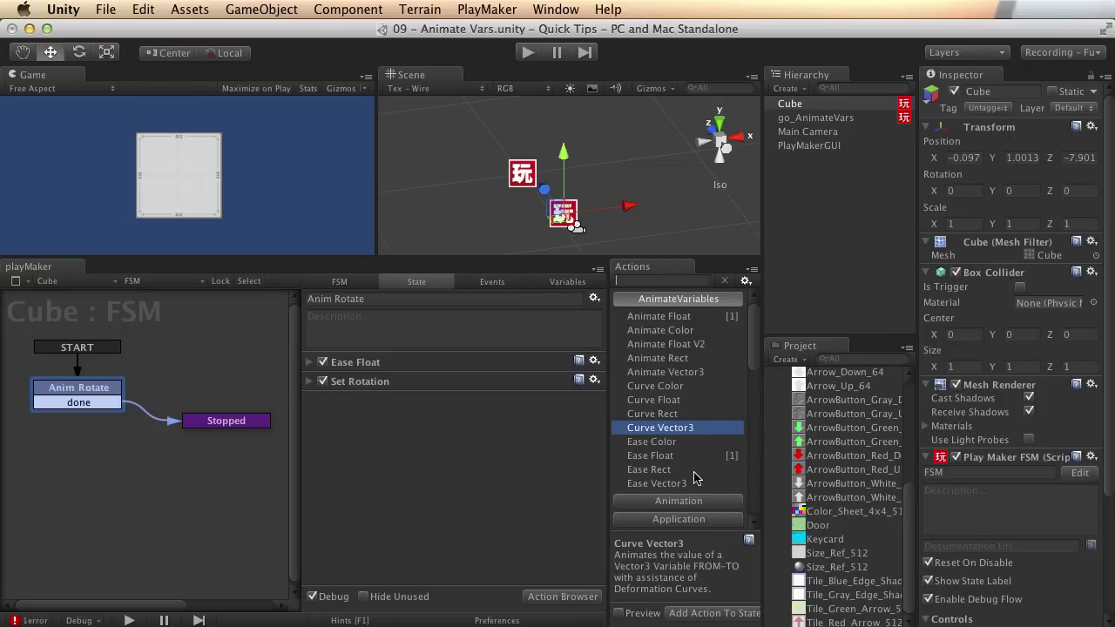
{"action": "double_click", "coordinate": [665, 471]}
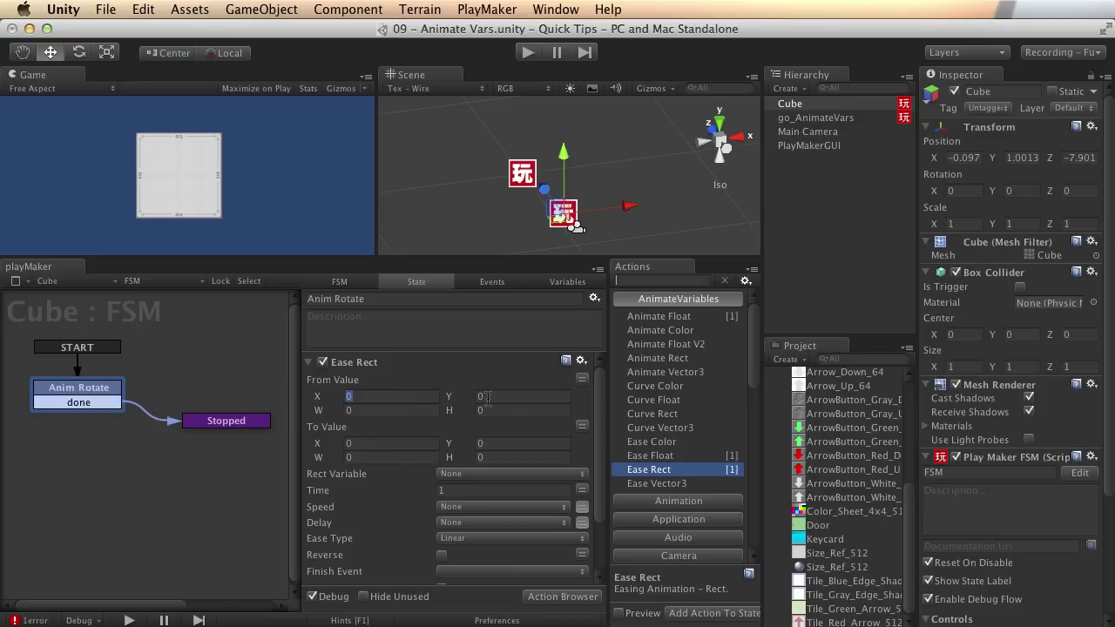
{"action": "left_click", "coordinate": [508, 396]}
{"action": "scroll", "coordinate": [517, 401], "scroll_direction": "down", "scroll_amount": 3}
{"action": "scroll", "coordinate": [516, 401], "scroll_direction": "up", "scroll_amount": 3}
{"action": "right_click", "coordinate": [372, 361]}
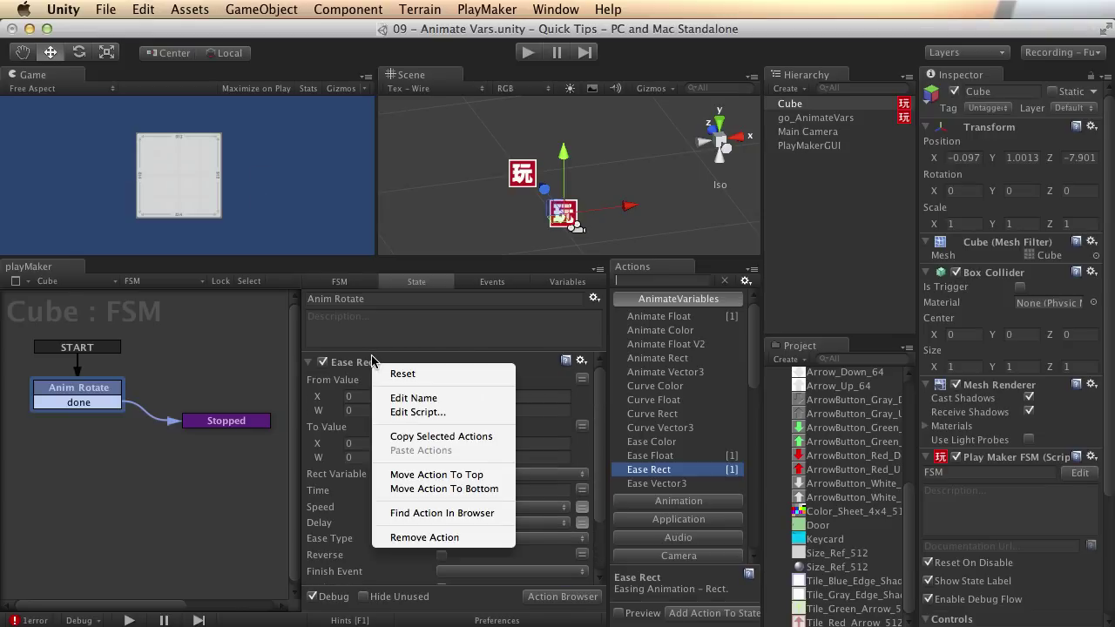
{"action": "left_click", "coordinate": [449, 538]}
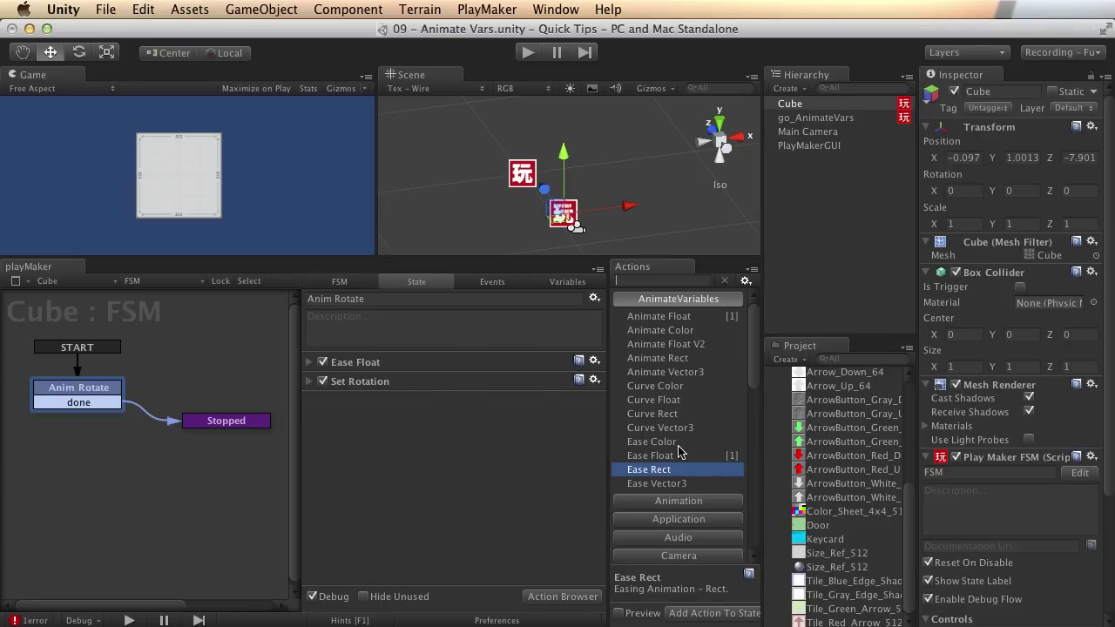
{"action": "left_click", "coordinate": [695, 319]}
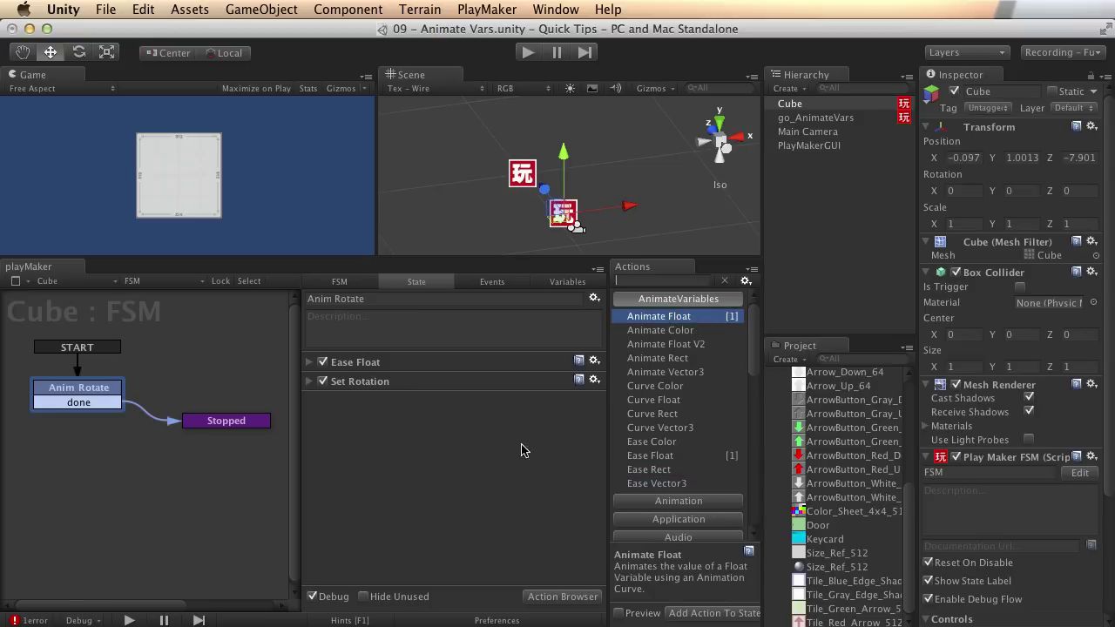
{"action": "left_click", "coordinate": [690, 300]}
{"action": "left_click", "coordinate": [705, 301]}
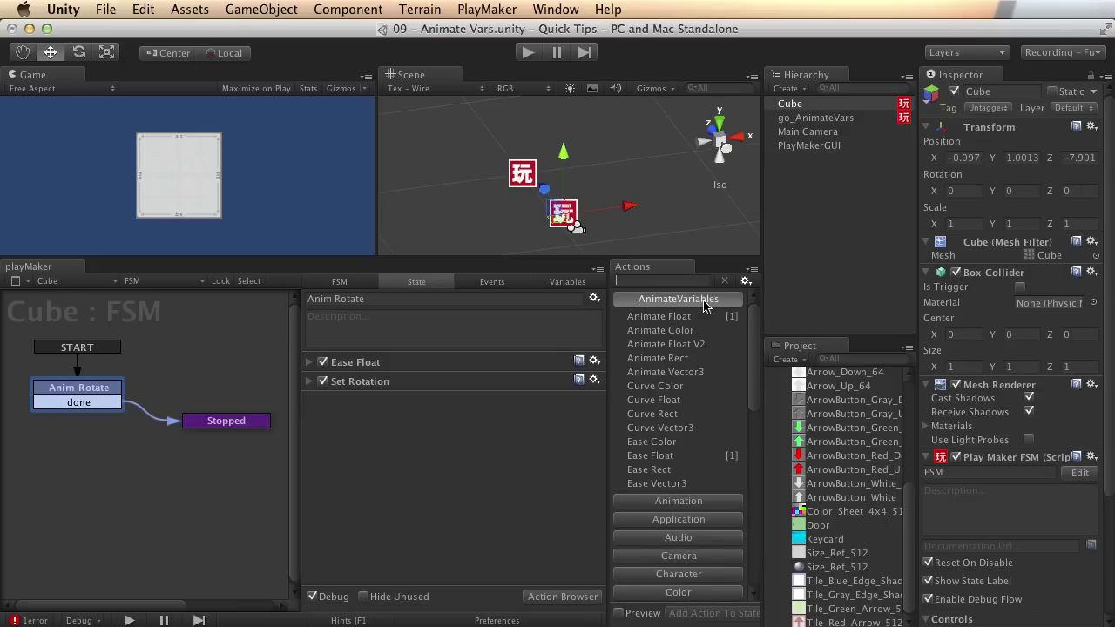